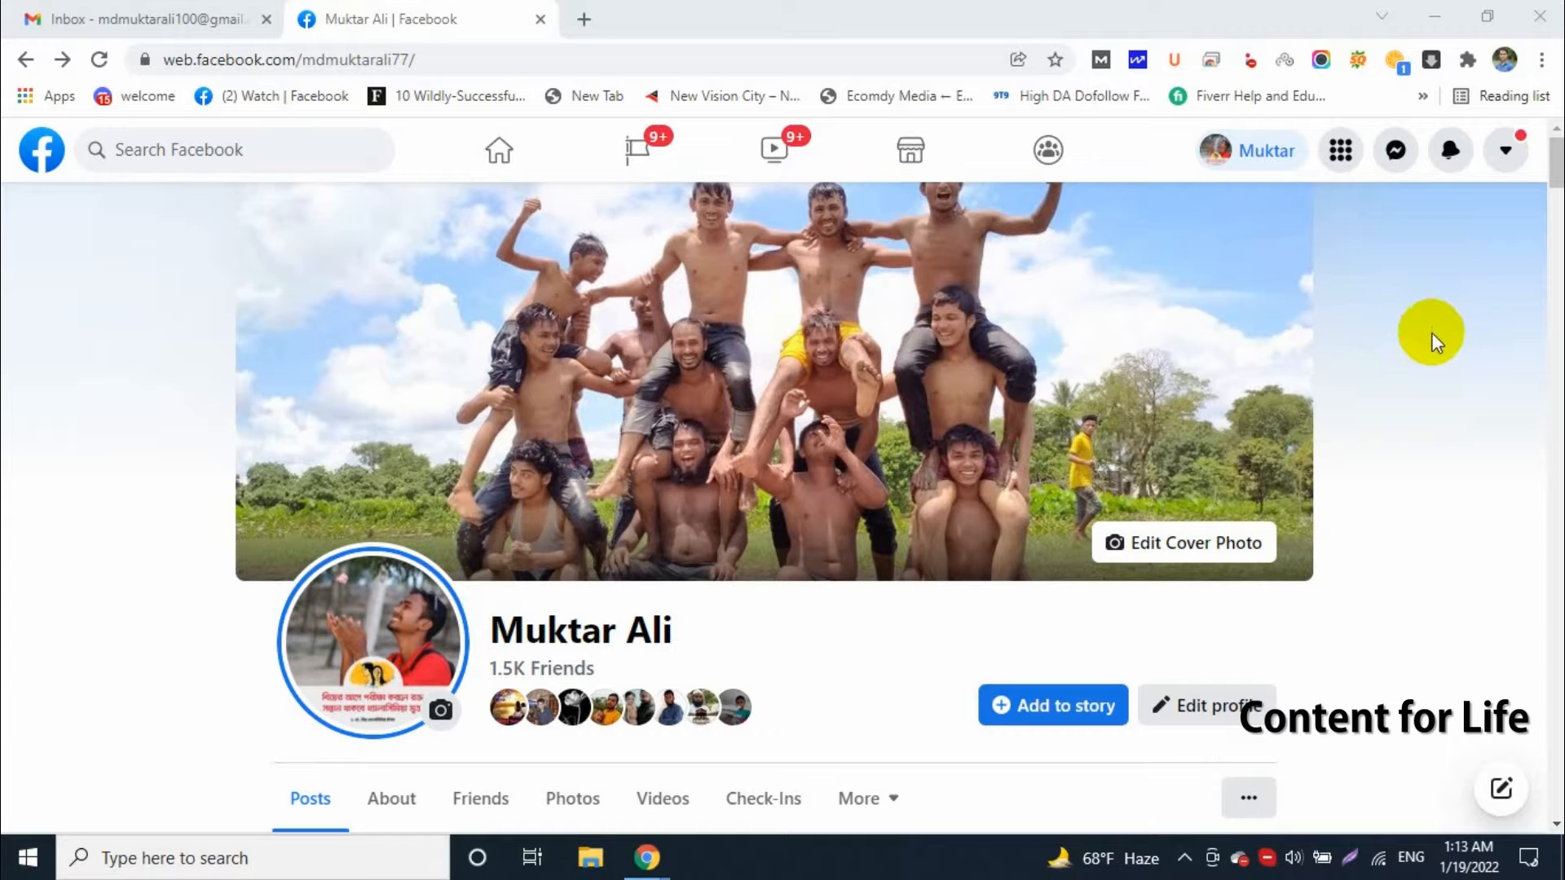
# Open a new browser tab
pyautogui.click(584, 19)
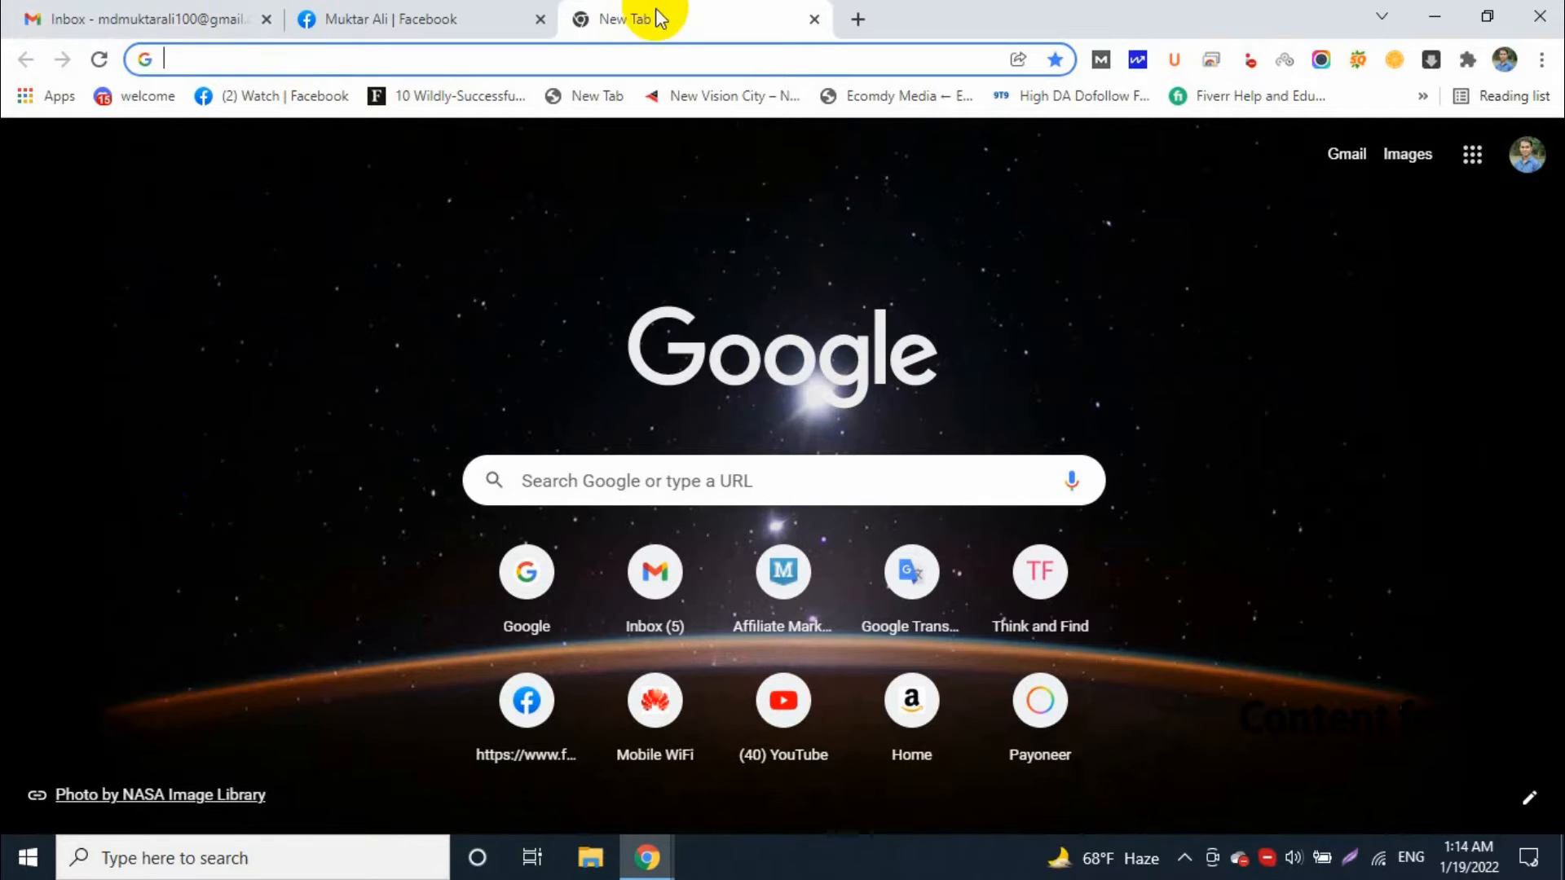
pyautogui.click(622, 58)
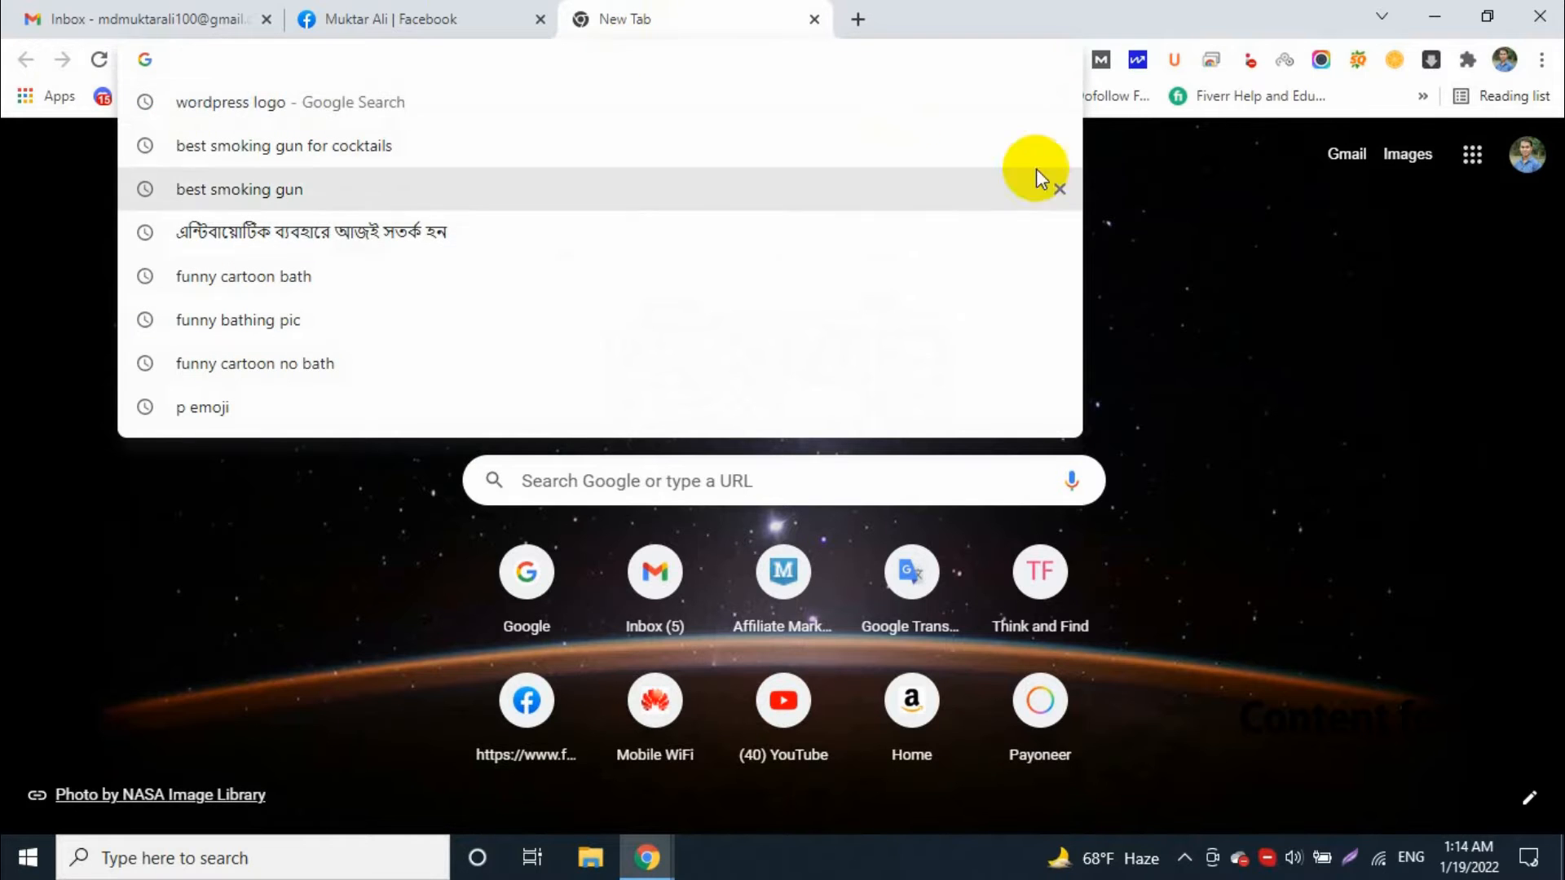
pyautogui.click(1183, 238)
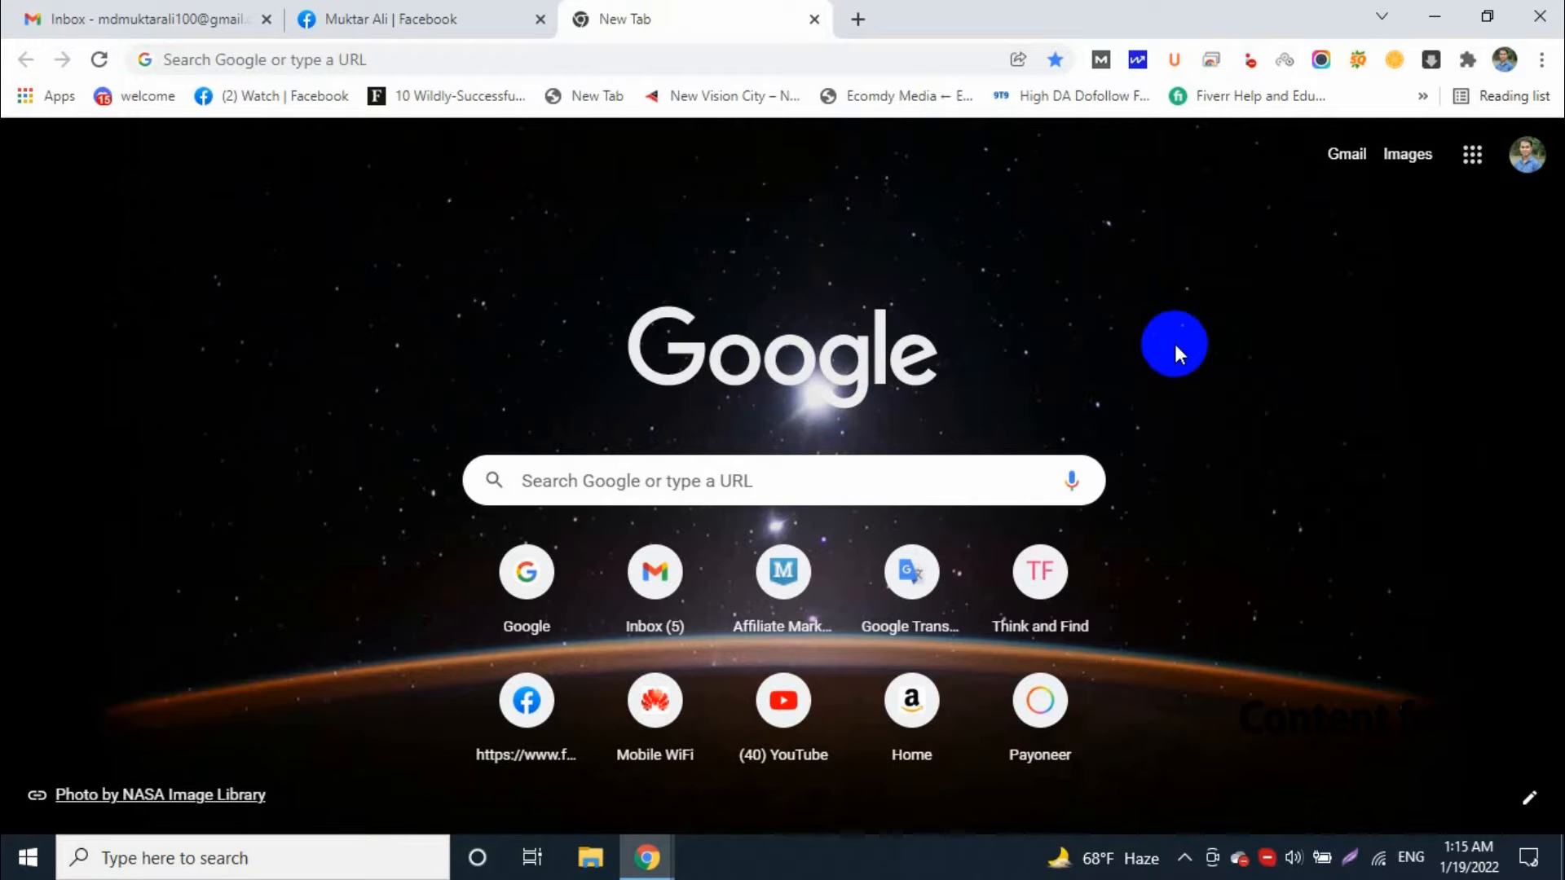
# Search Windows for "xam", launch the XAMPP Control Panel and reposition its window over the browser
pyautogui.click(28, 857)
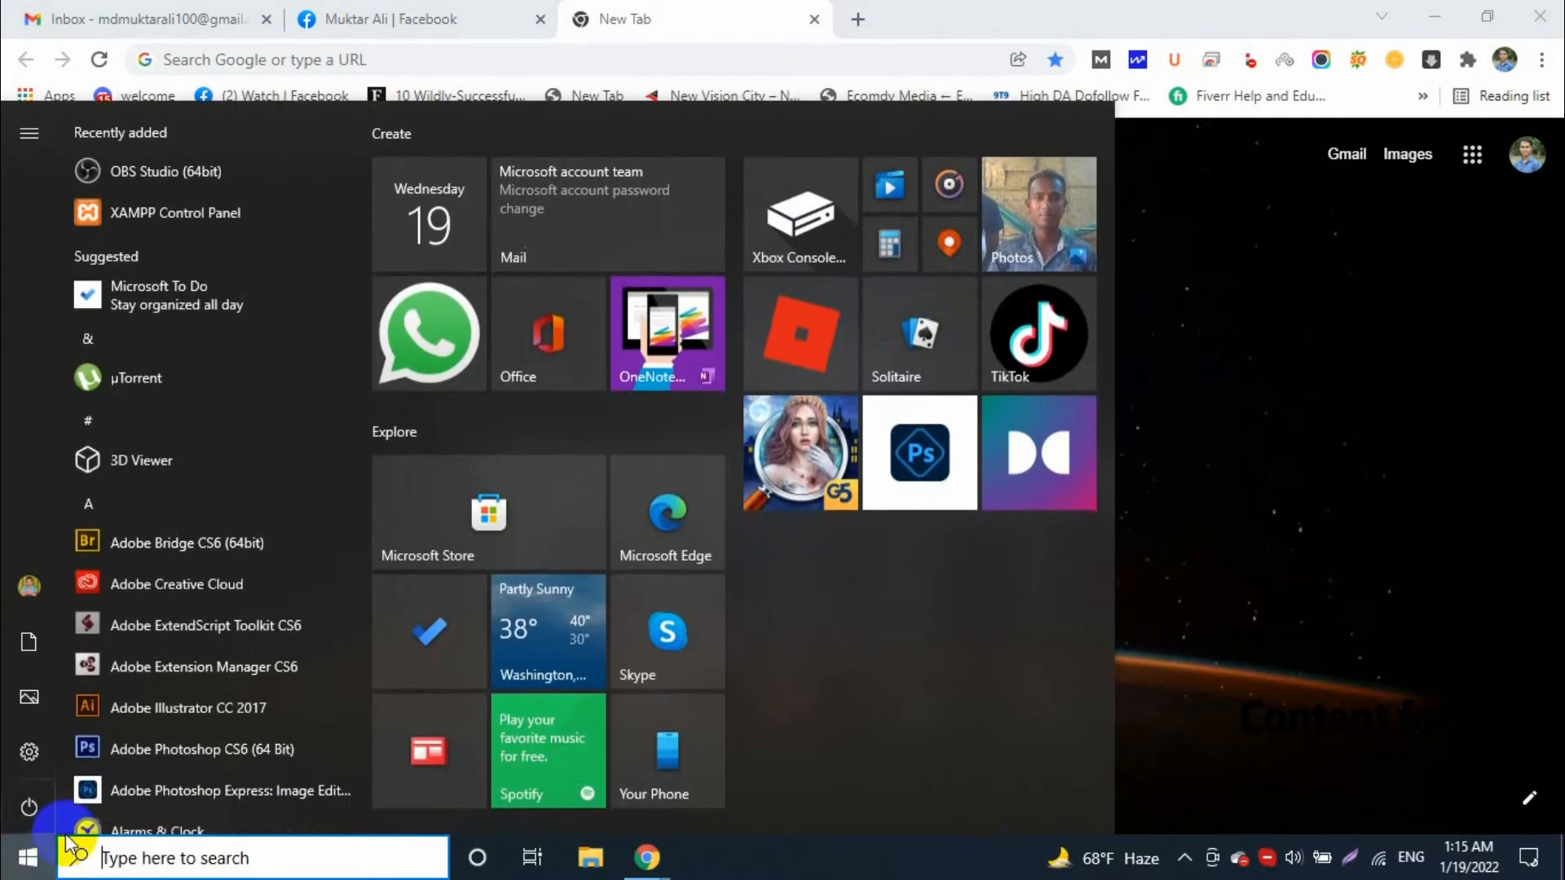
pyautogui.write('xa')
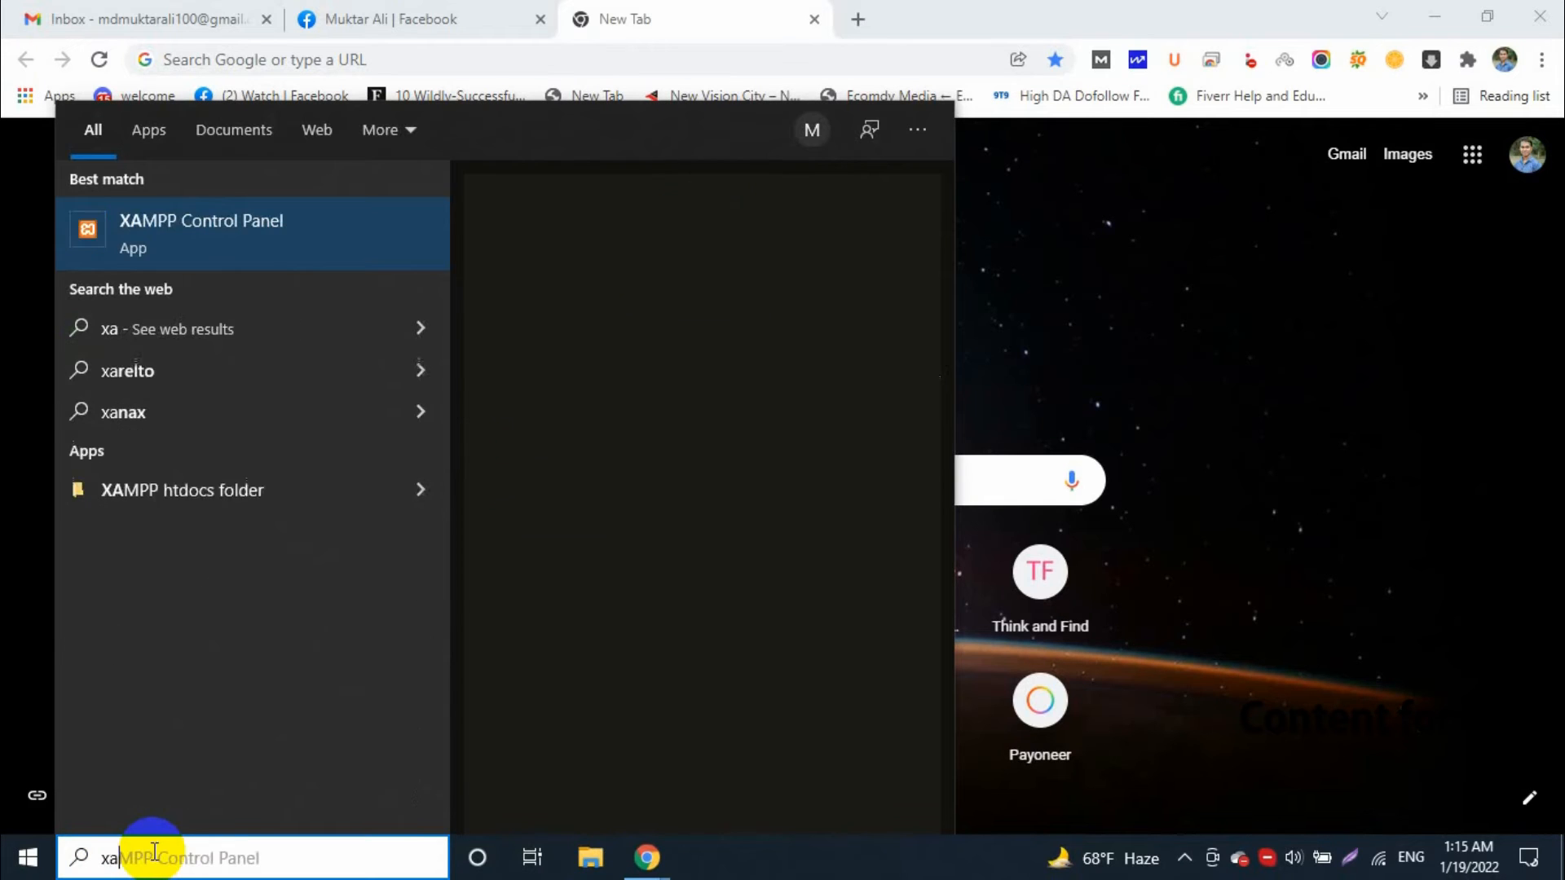
pyautogui.write('m')
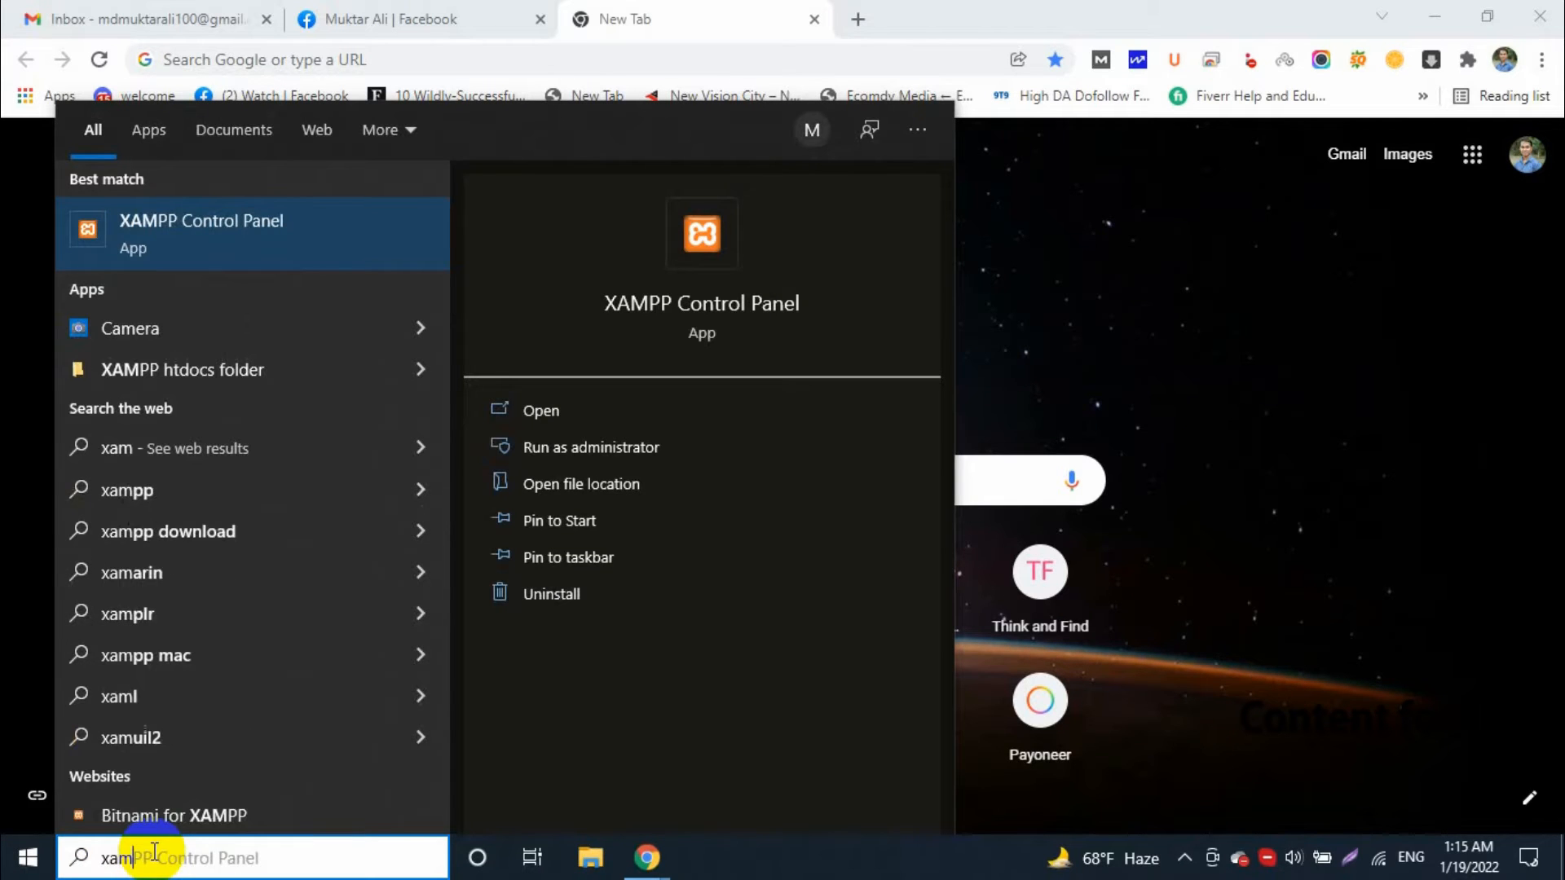
pyautogui.click(241, 223)
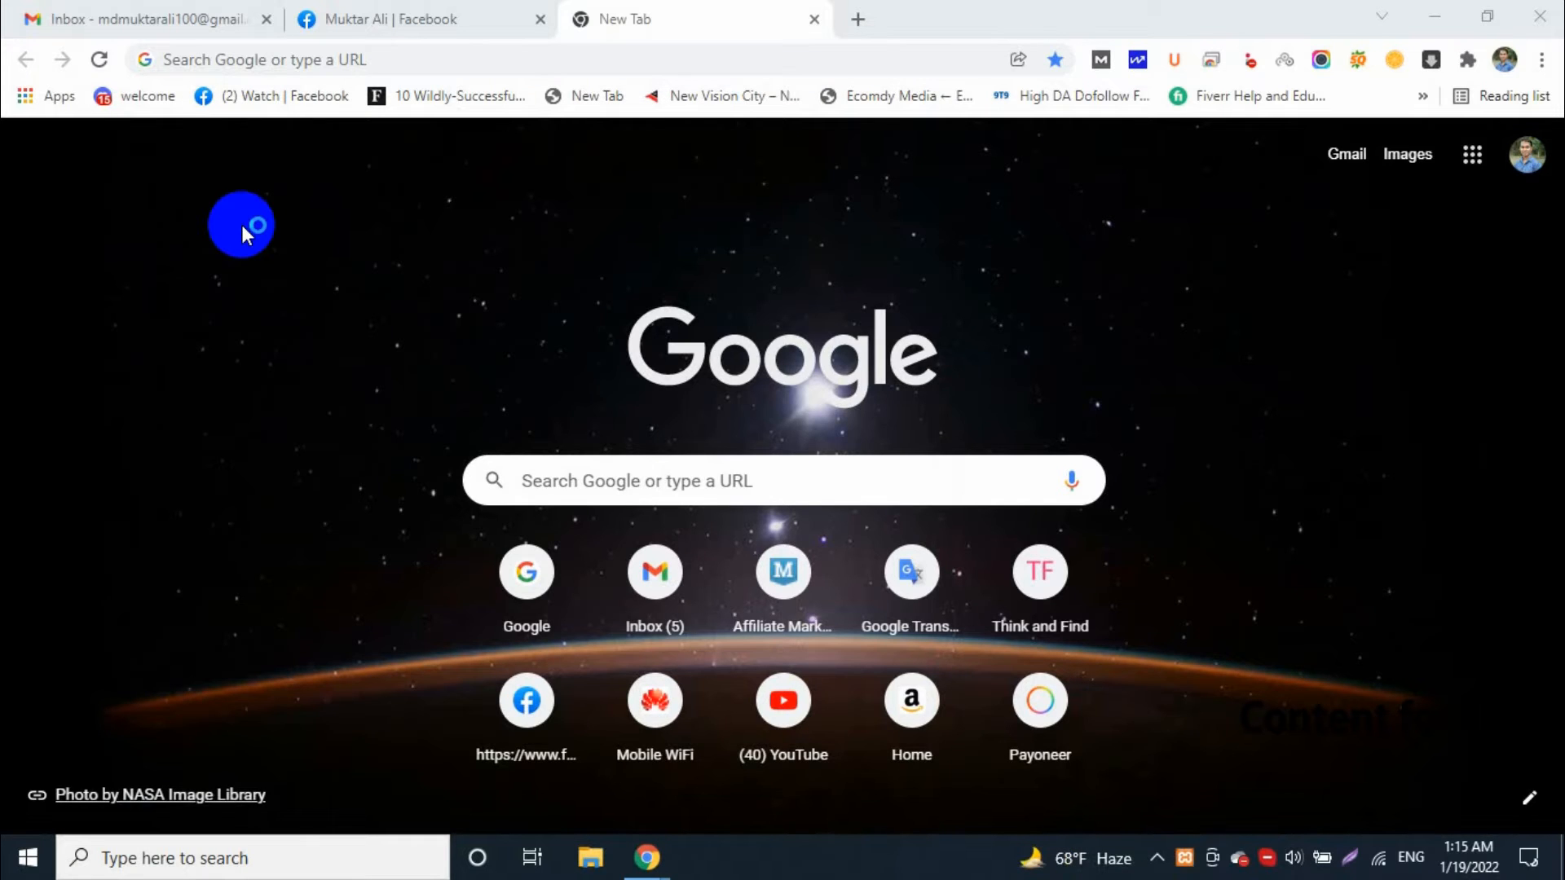
pyautogui.moveTo(873, 188); pyautogui.dragTo(915, 268)
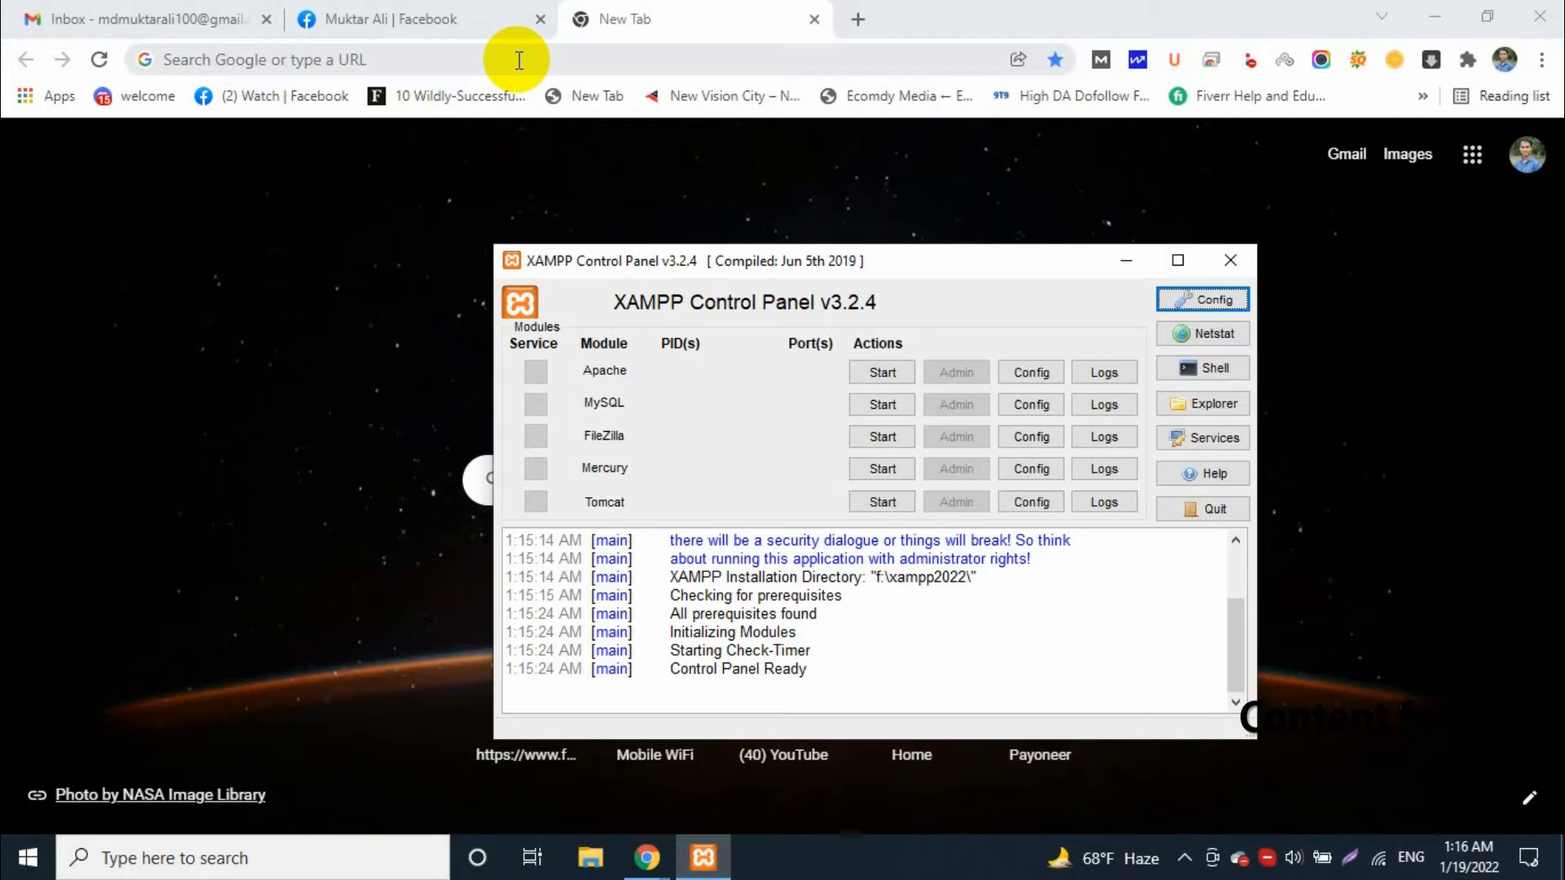
pyautogui.click(458, 18)
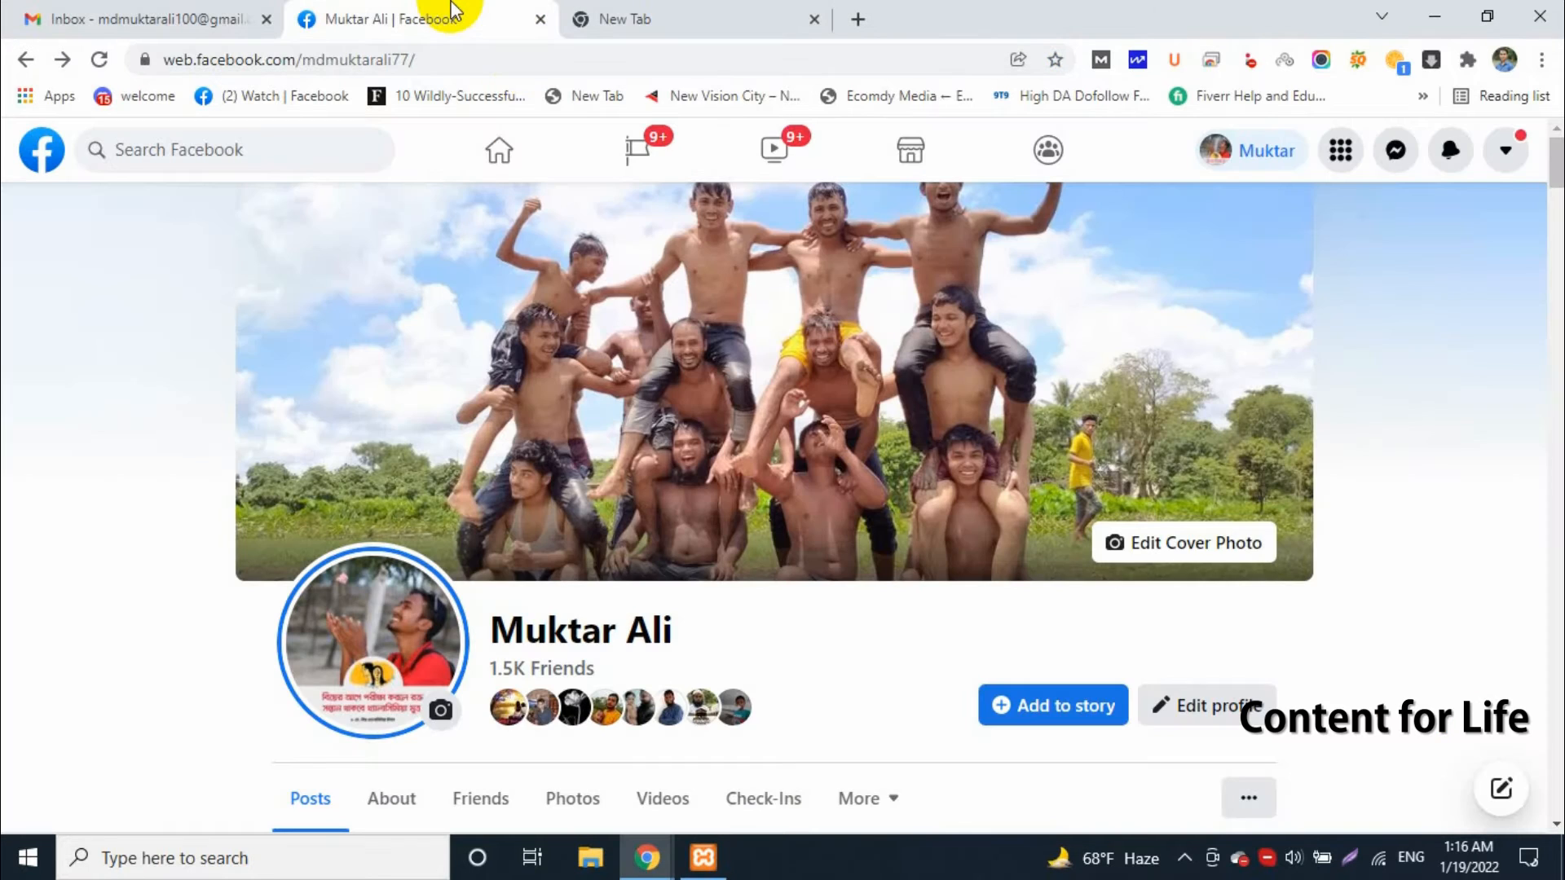
pyautogui.scroll(-10, 134, 648)
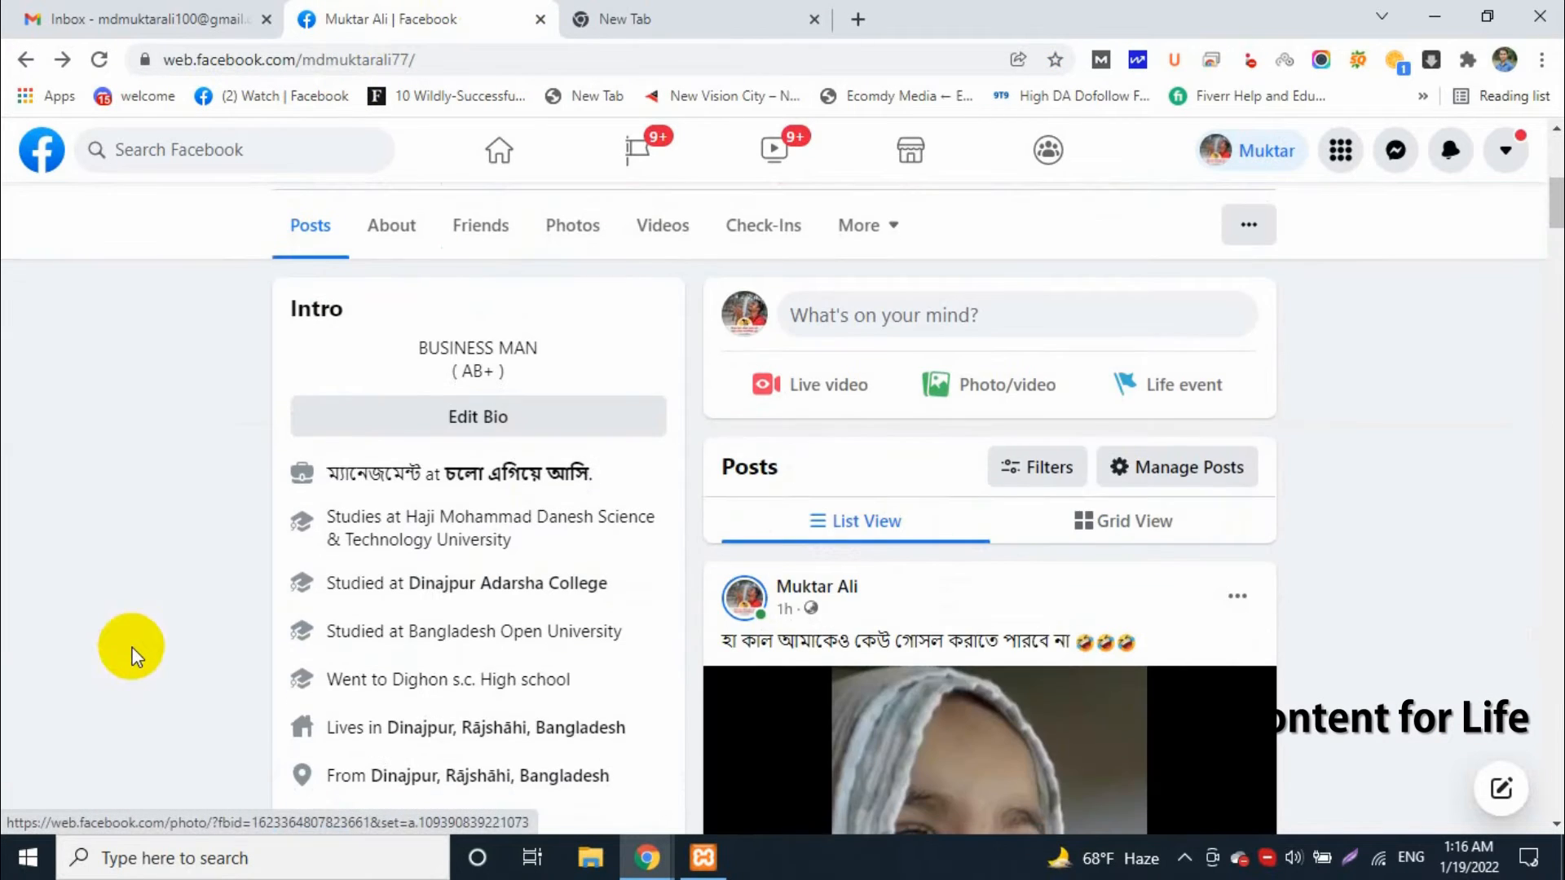
pyautogui.scroll(10, 133, 648)
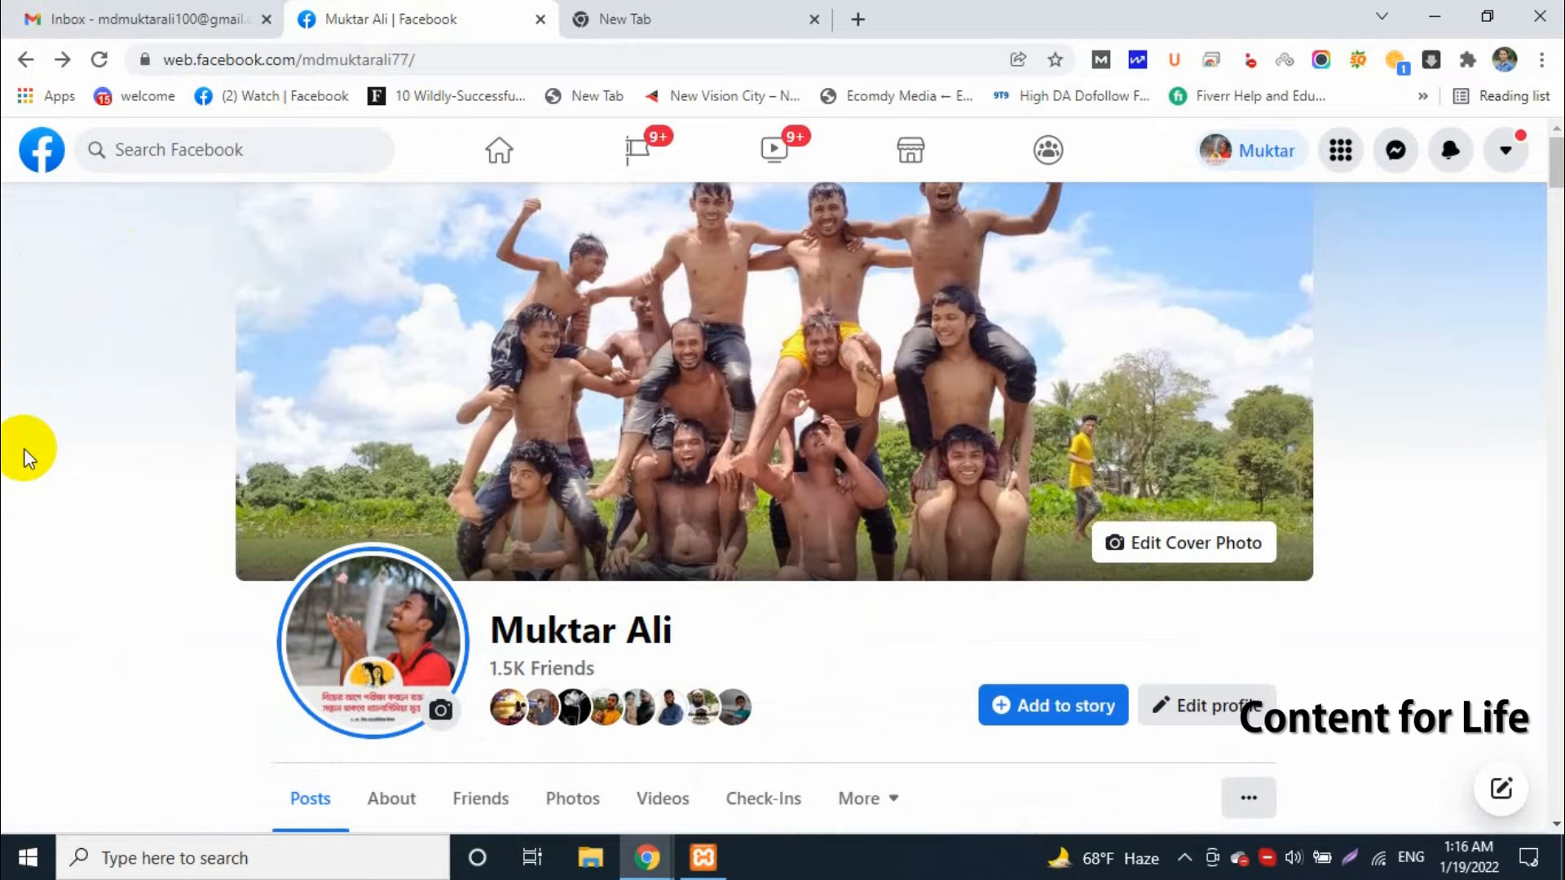
pyautogui.click(648, 16)
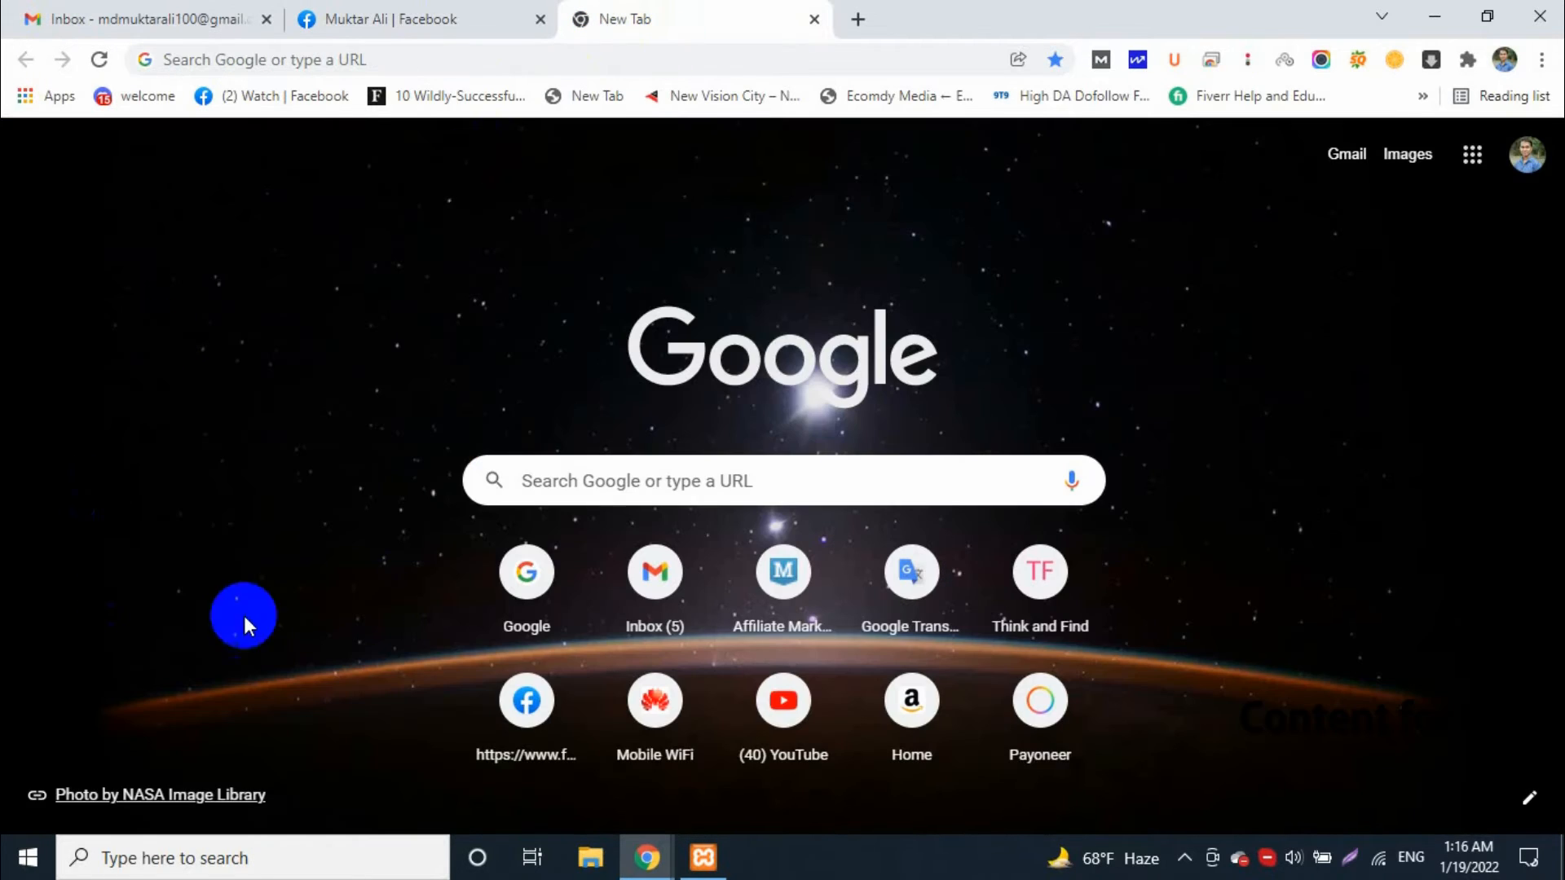
pyautogui.click(563, 59)
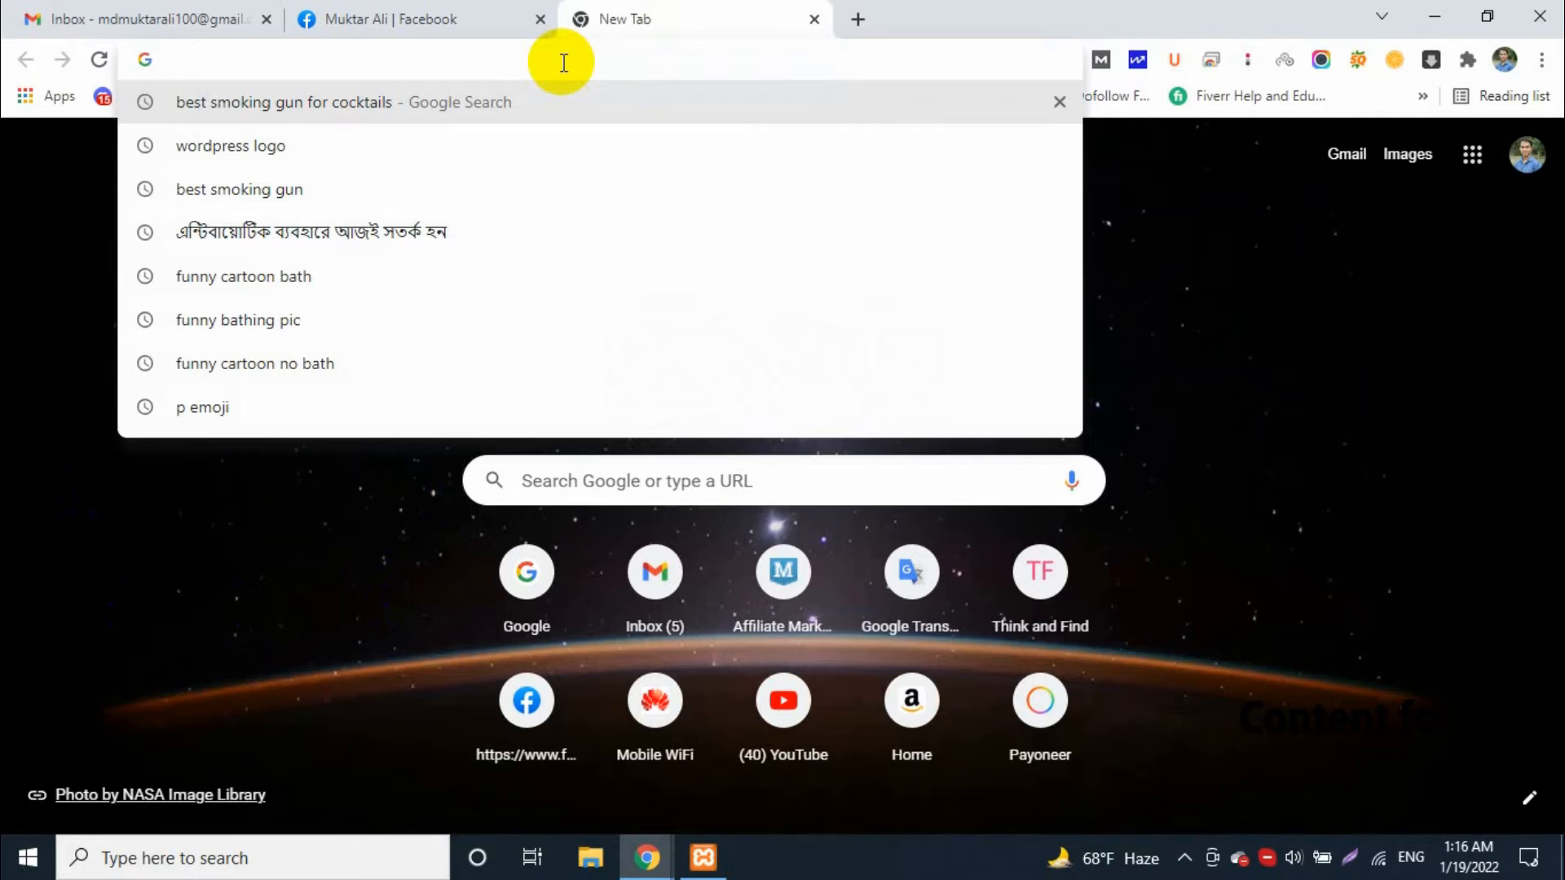
pyautogui.click(154, 612)
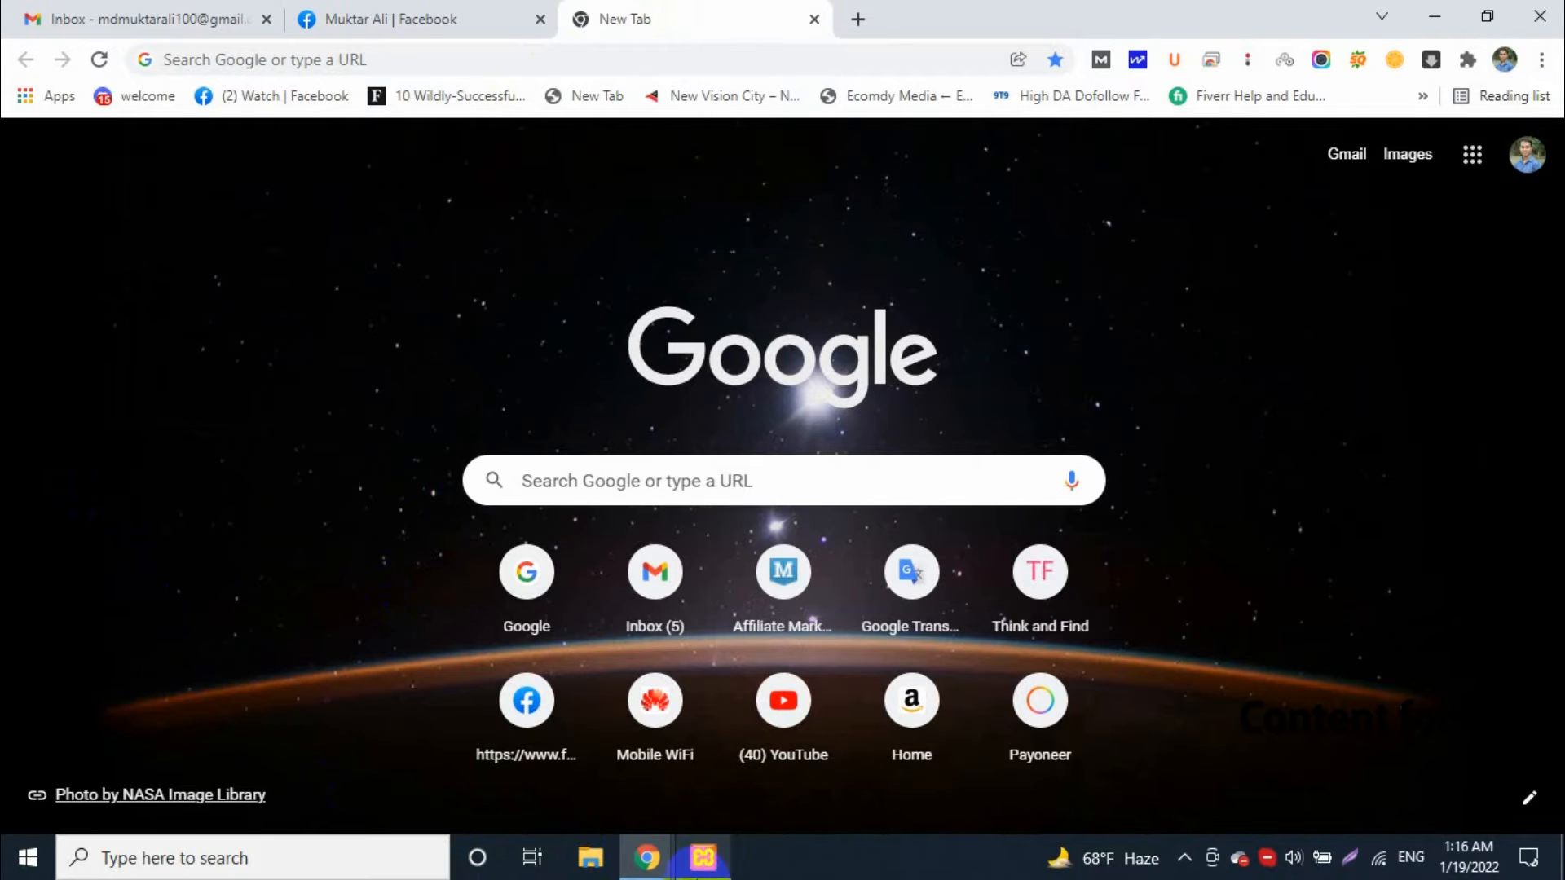
# Switch to the XAMPP Control Panel and start the Apache and MySQL modules
pyautogui.click(709, 858)
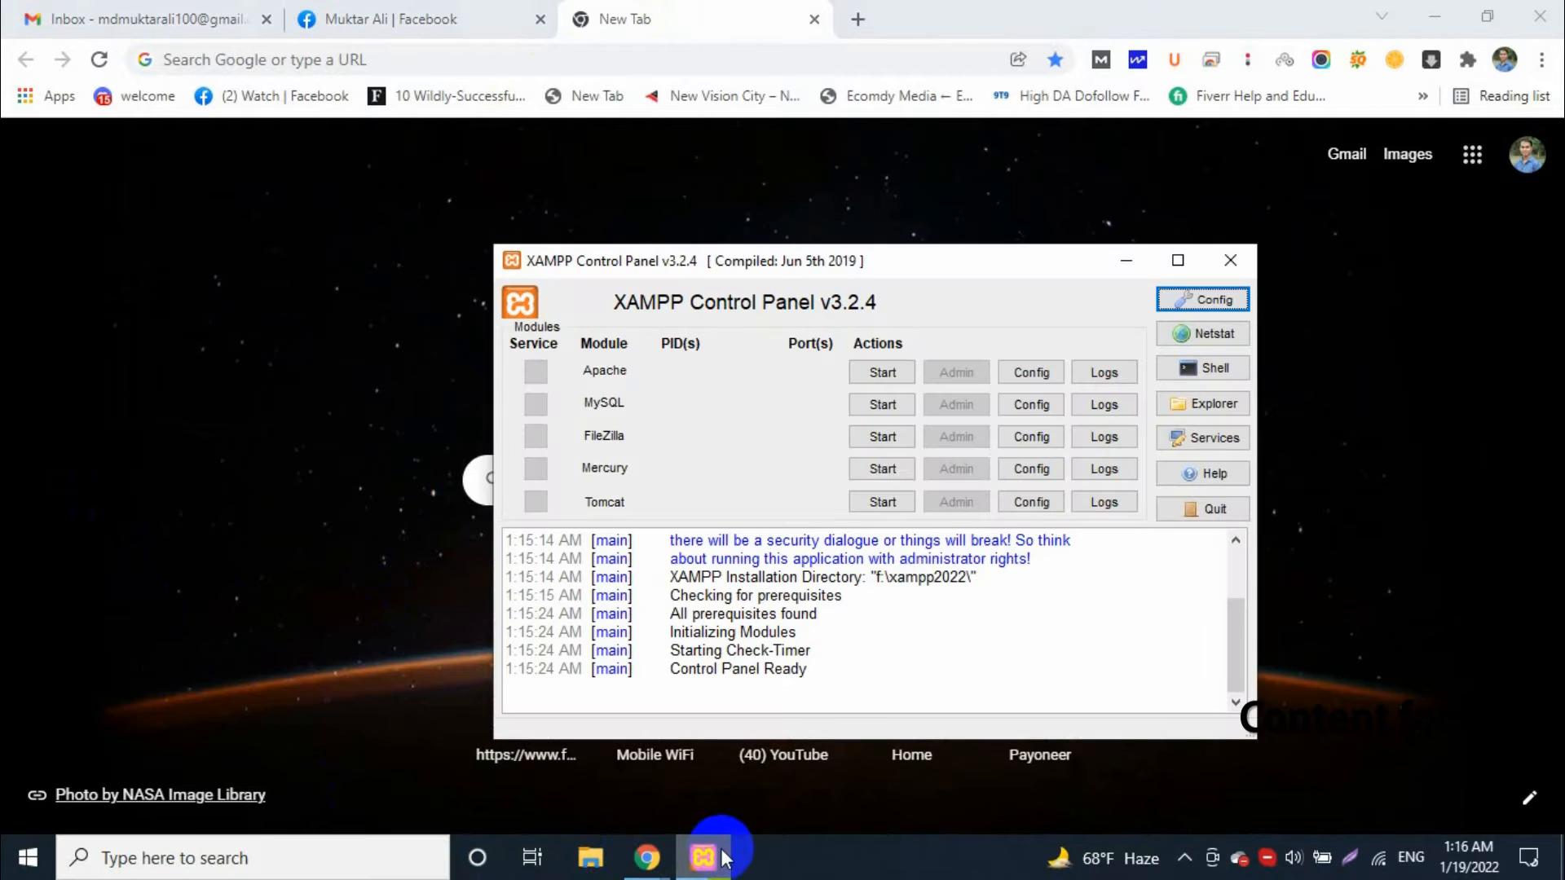
pyautogui.click(882, 373)
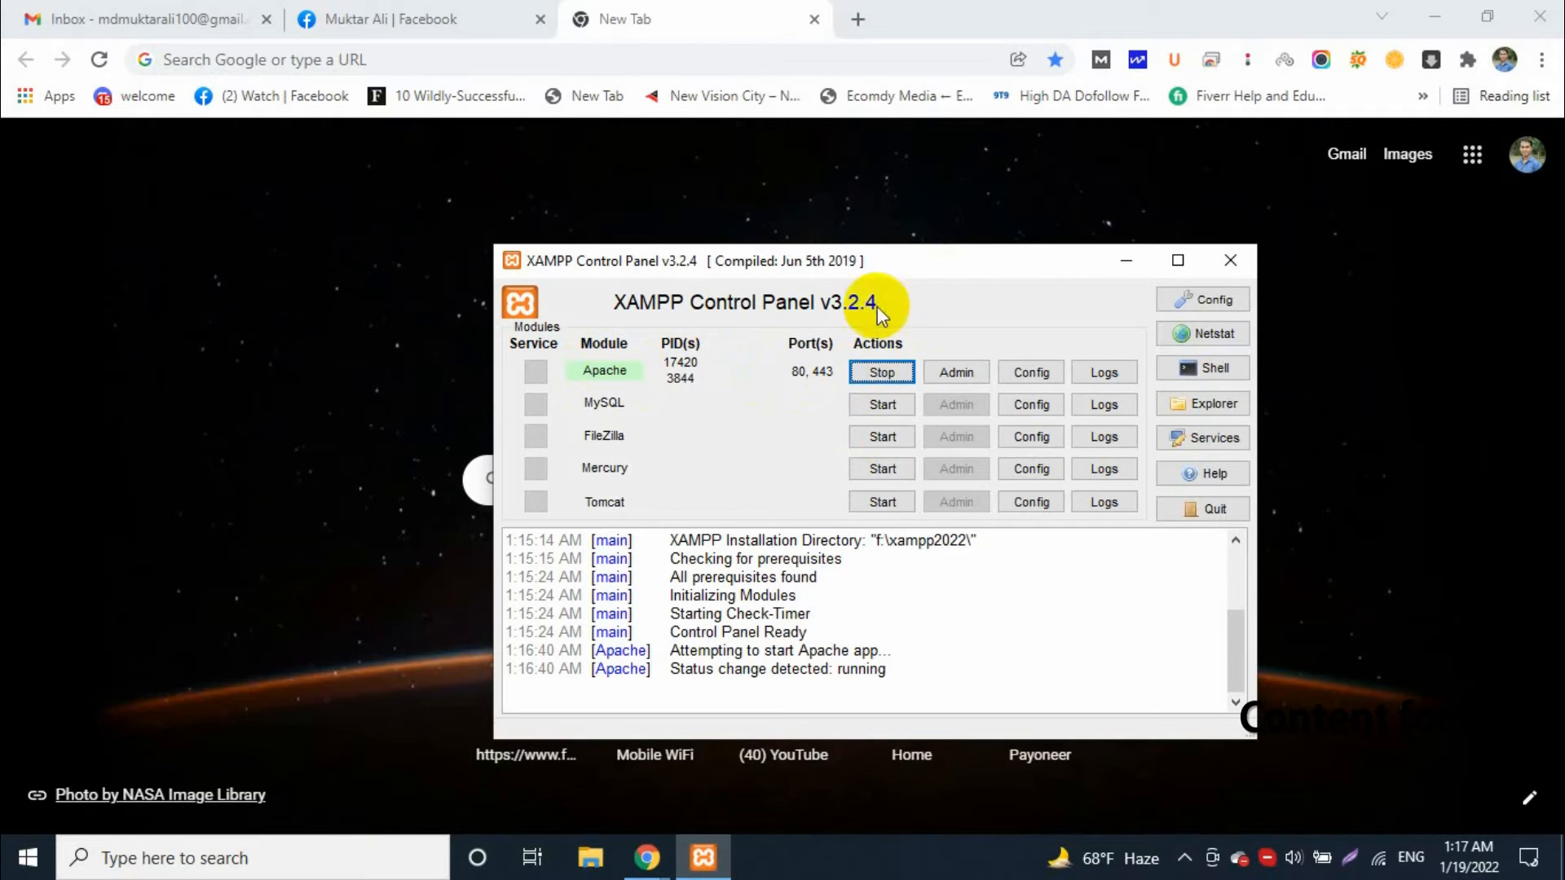
pyautogui.moveTo(883, 271); pyautogui.dragTo(838, 226)
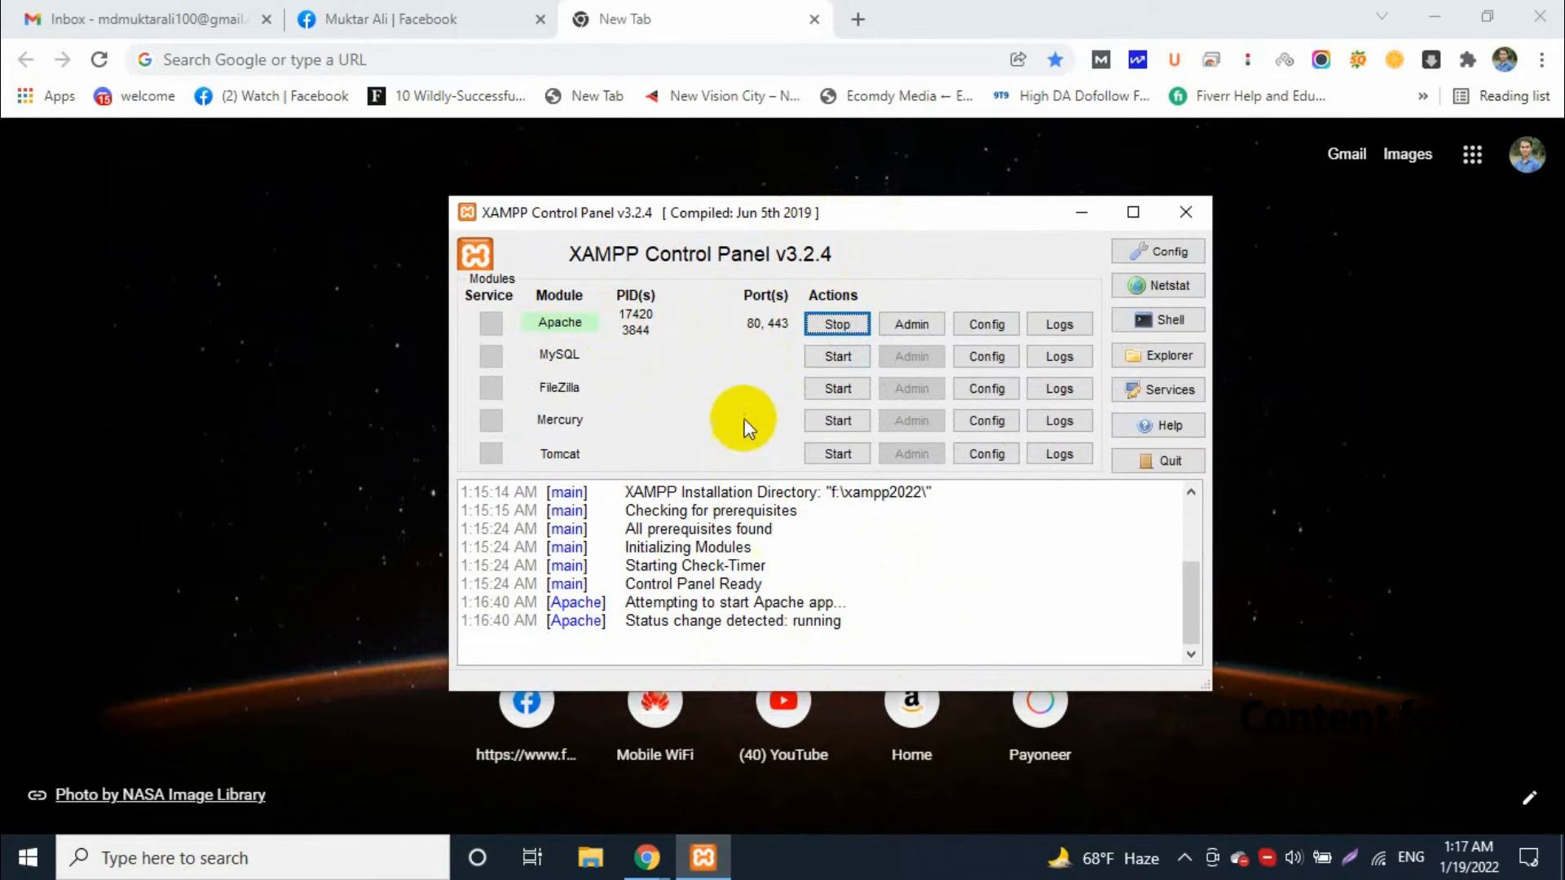
pyautogui.click(833, 359)
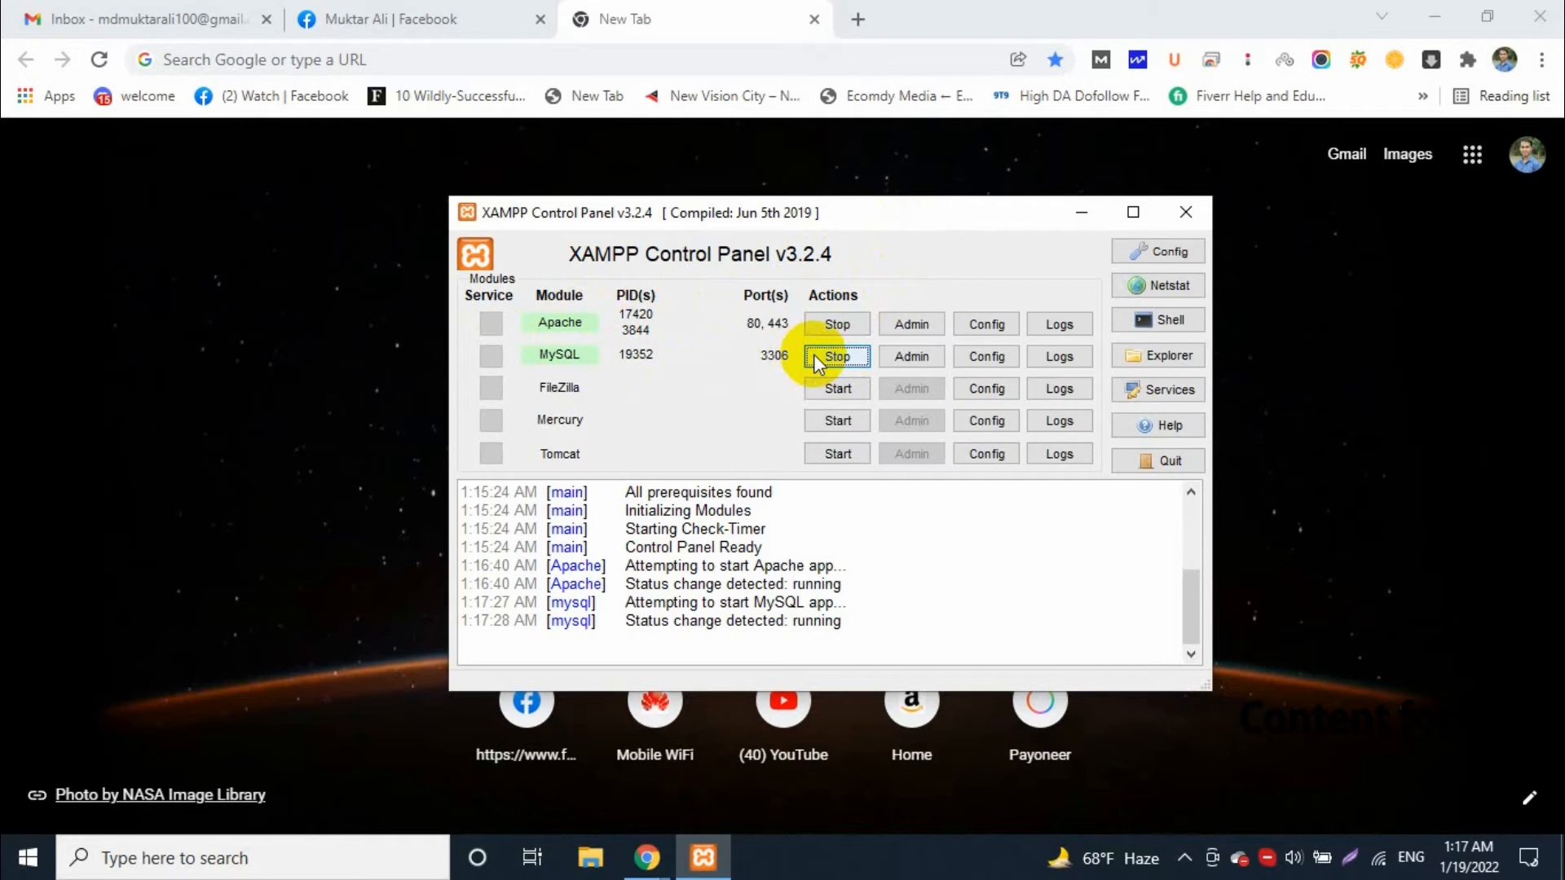
pyautogui.moveTo(892, 219); pyautogui.dragTo(850, 256)
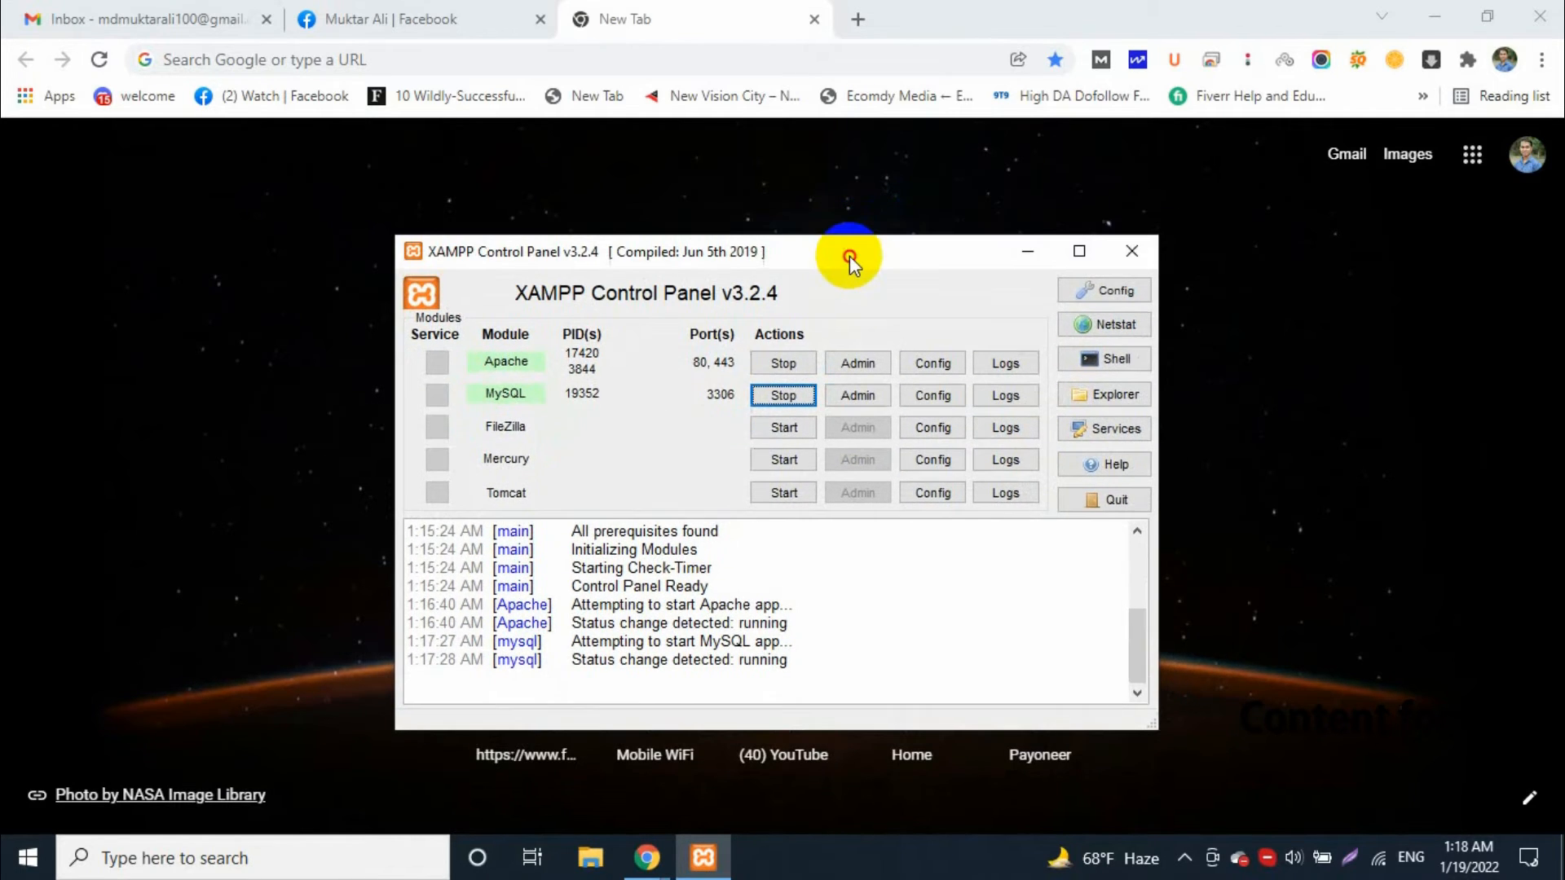
# Search the web for wordpress in the browser and download WordPress 5.8.3 from the wordpress.org download page
pyautogui.click(683, 68)
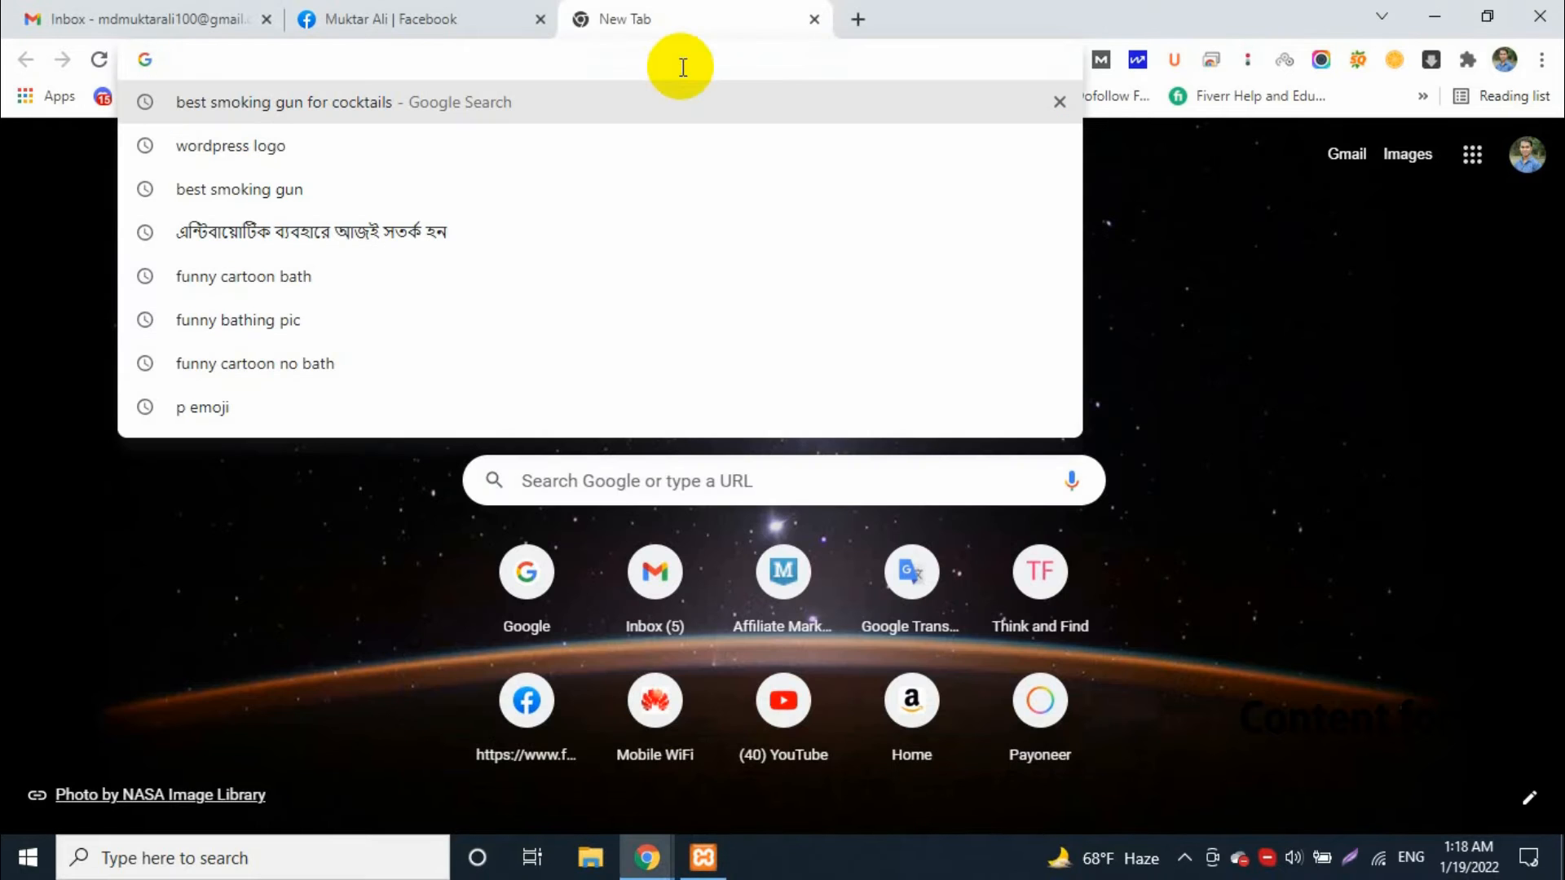
pyautogui.write('wordpress.org/download/')
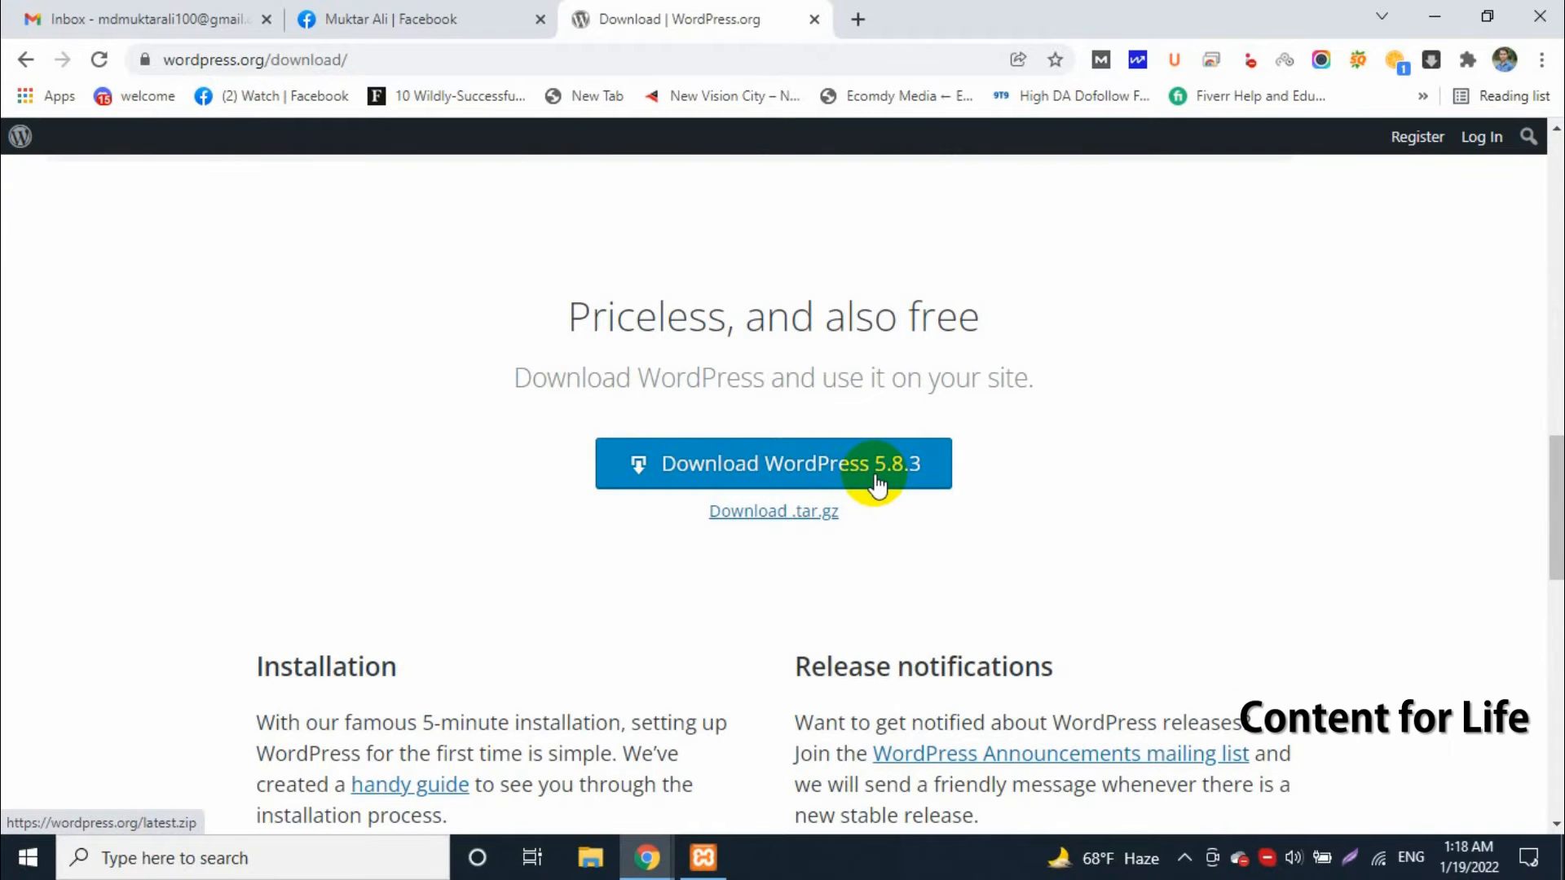
pyautogui.click(734, 469)
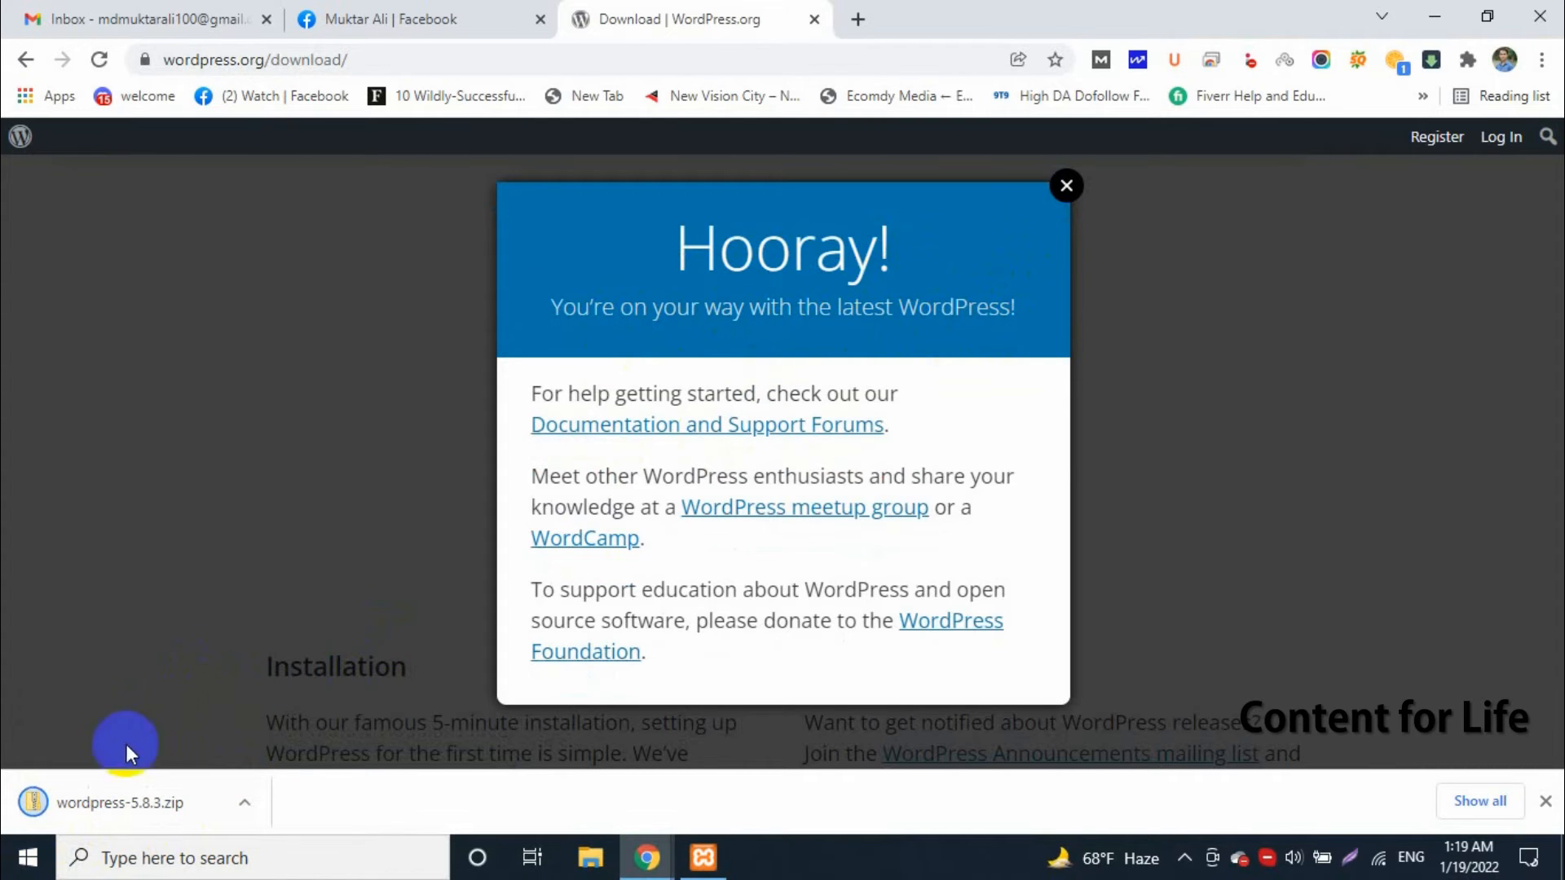
pyautogui.click(1067, 187)
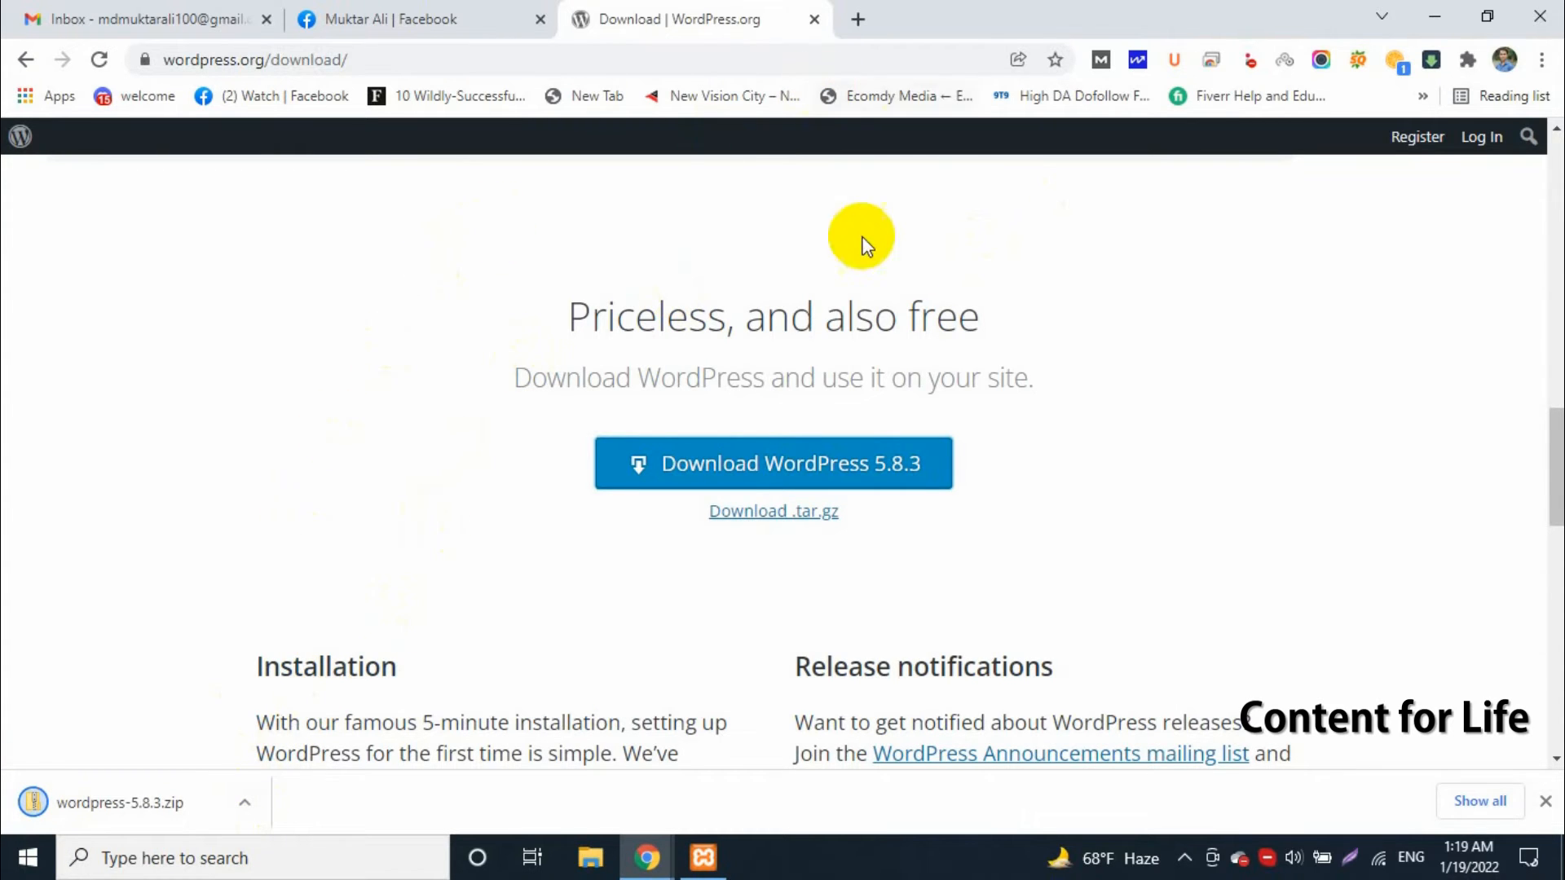
# Open the XAMPP installation folder from the XAMPP Control Panel, move the control panel aside and go into the htdocs folder
pyautogui.click(702, 856)
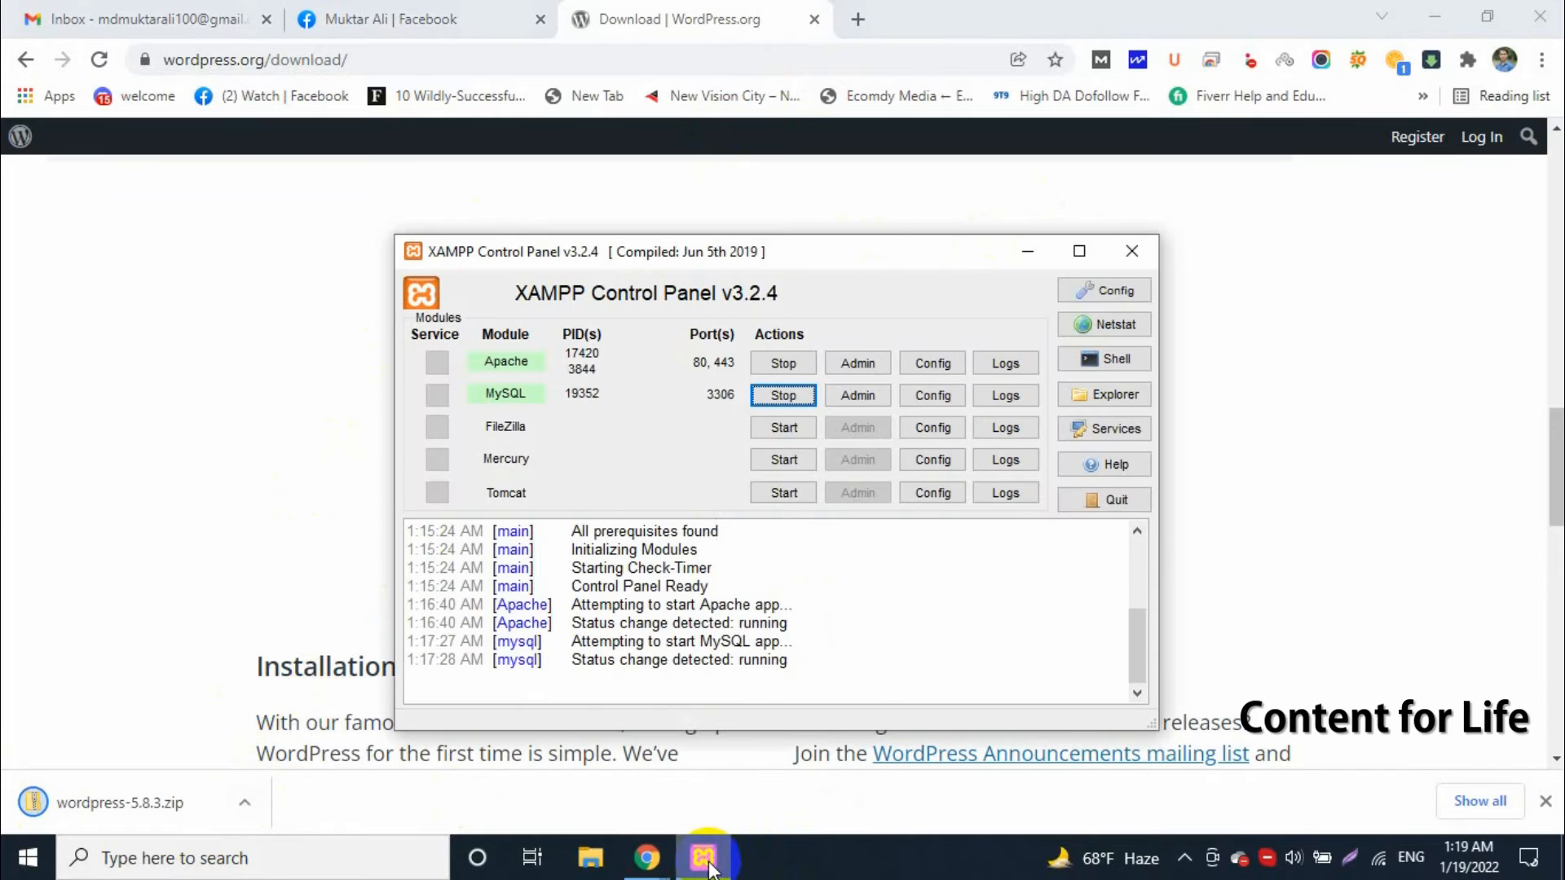
pyautogui.click(1100, 404)
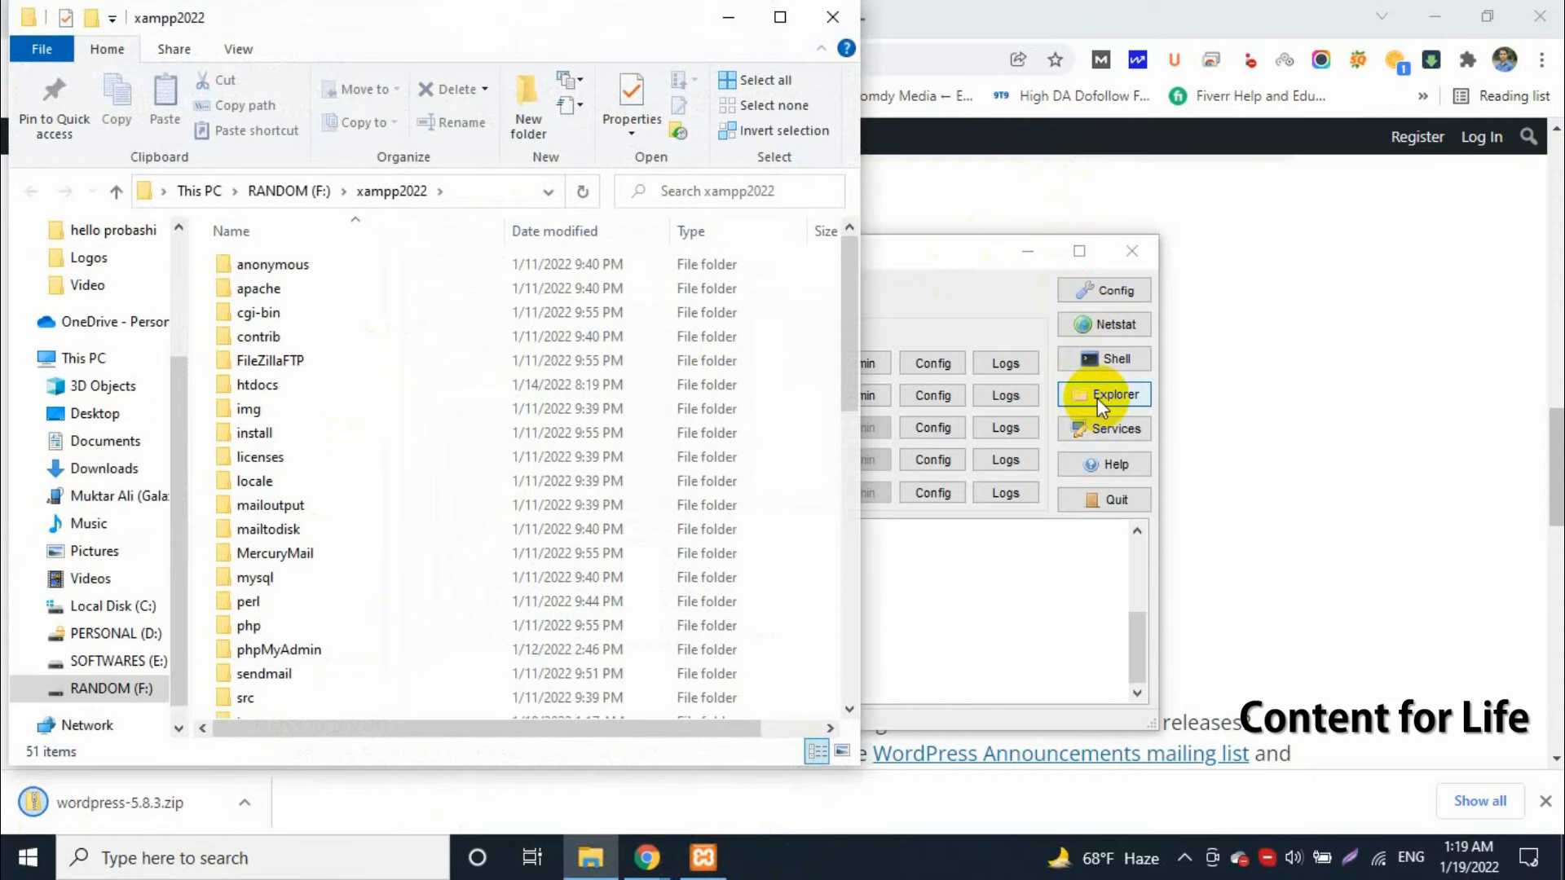
pyautogui.click(266, 390)
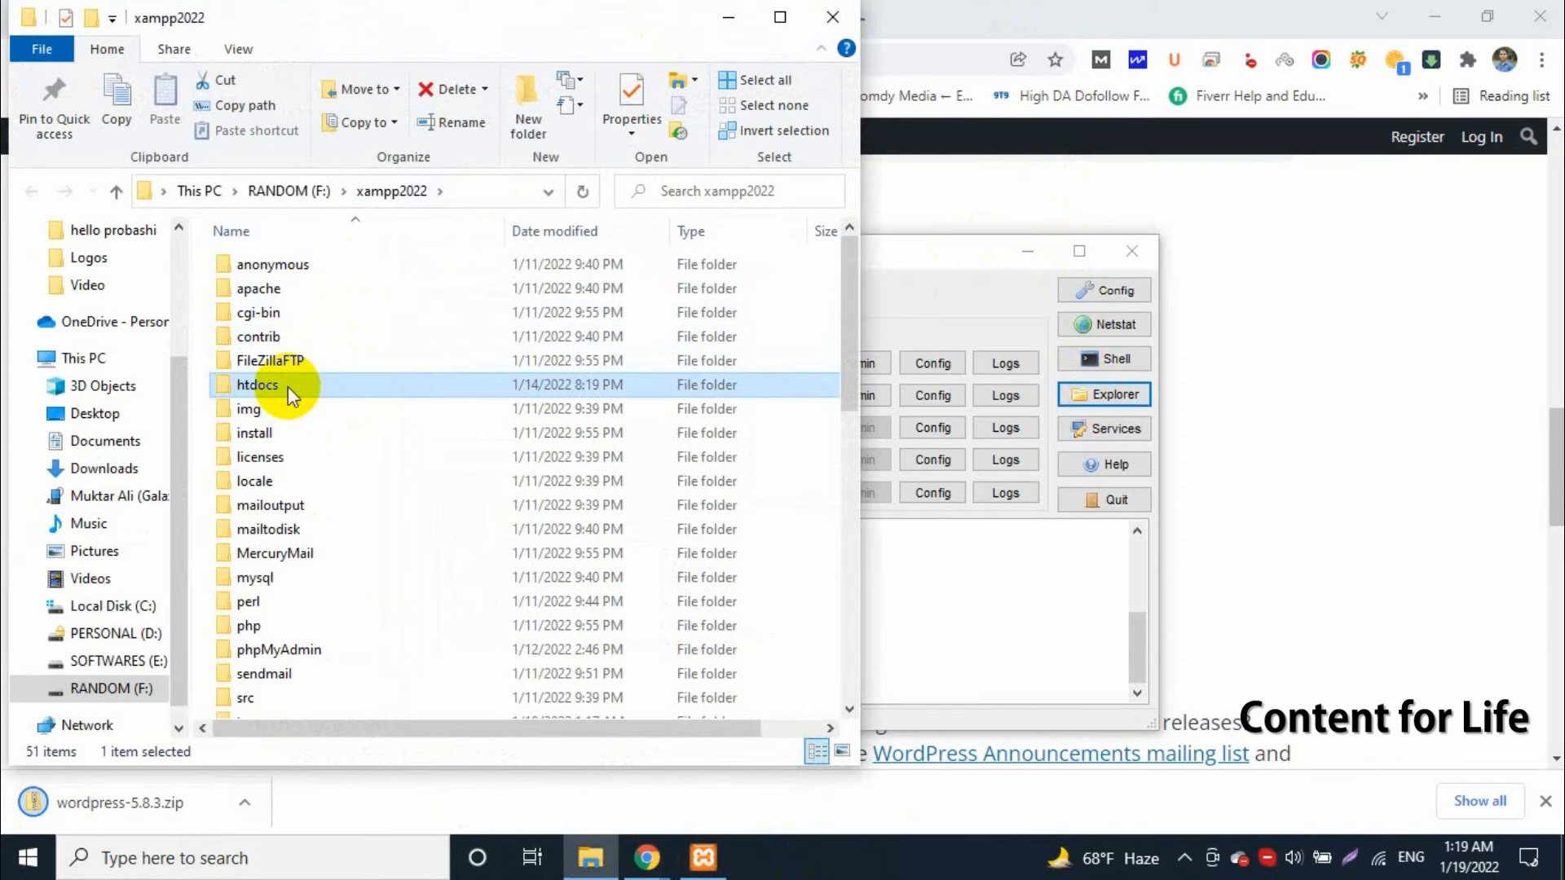
pyautogui.moveTo(846, 266); pyautogui.dragTo(811, 217)
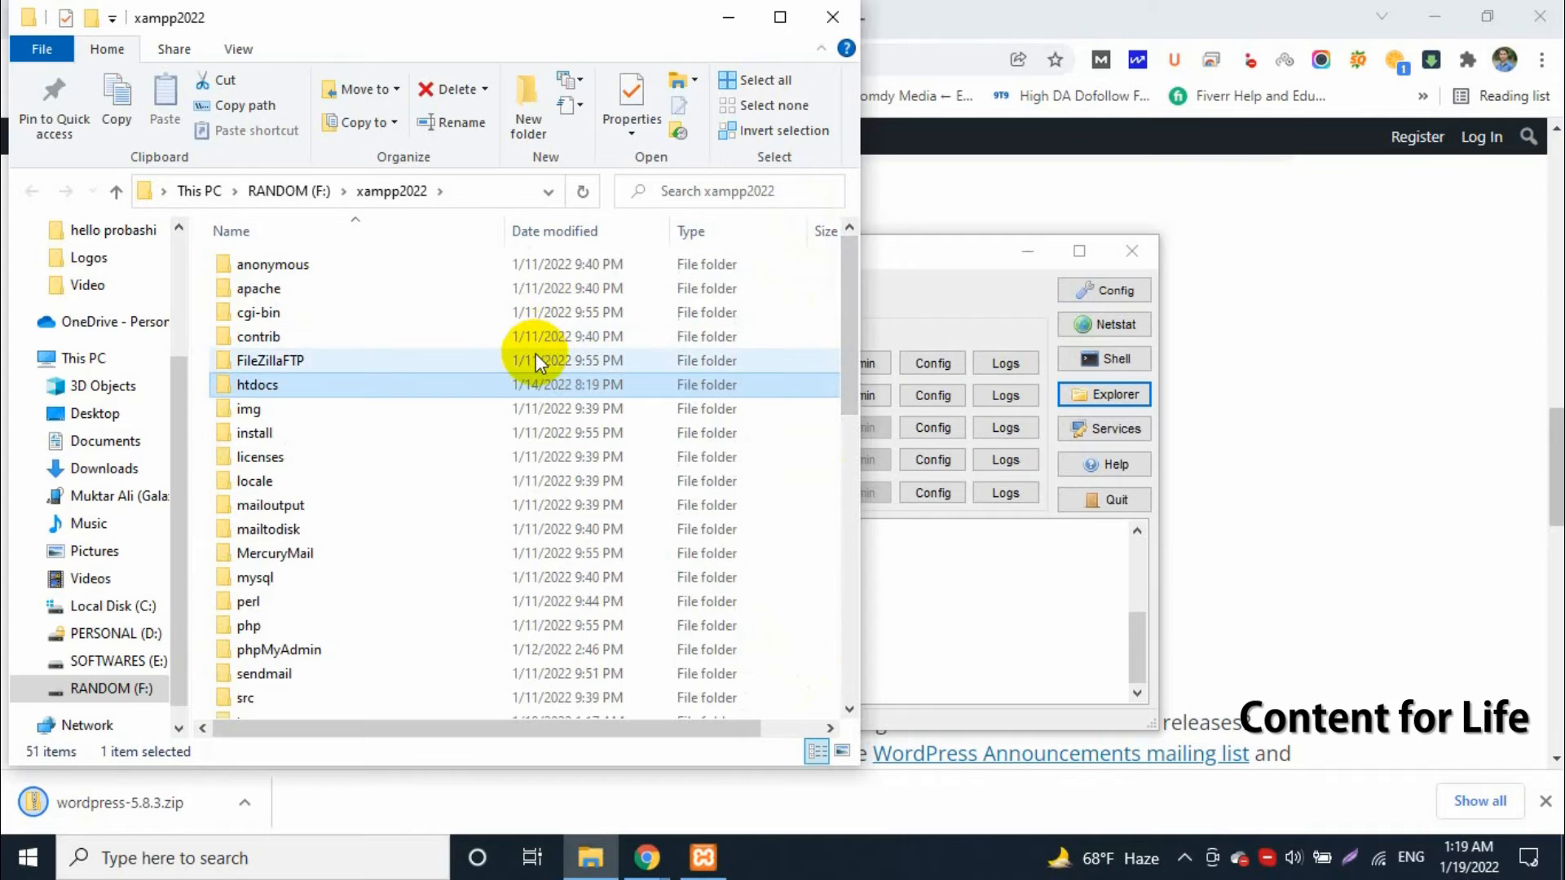
pyautogui.hotkey('ctrl', 'a')
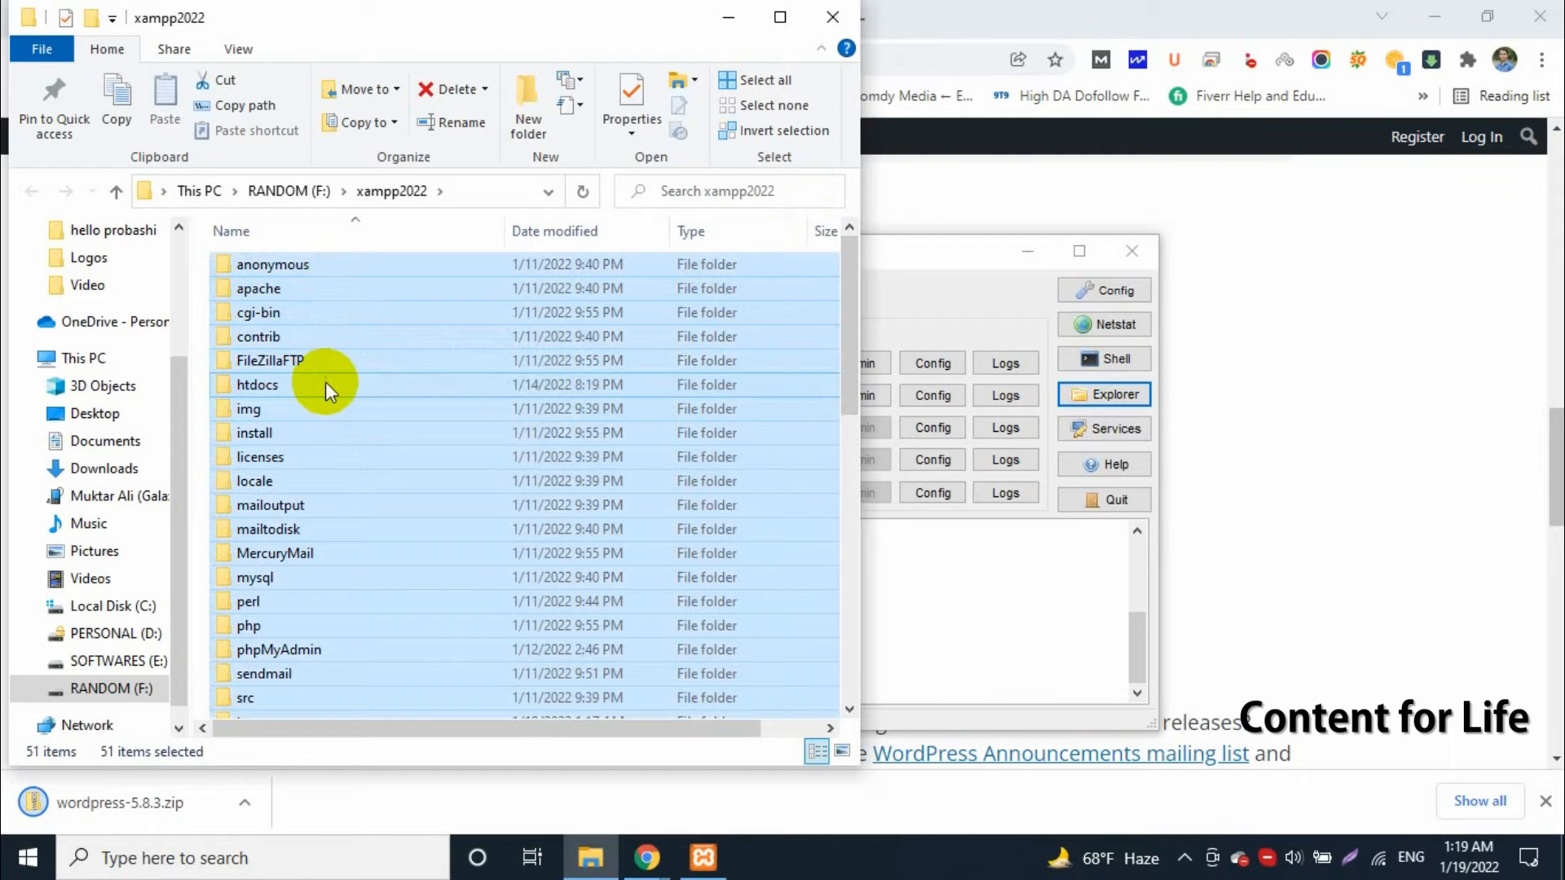
pyautogui.click(931, 247)
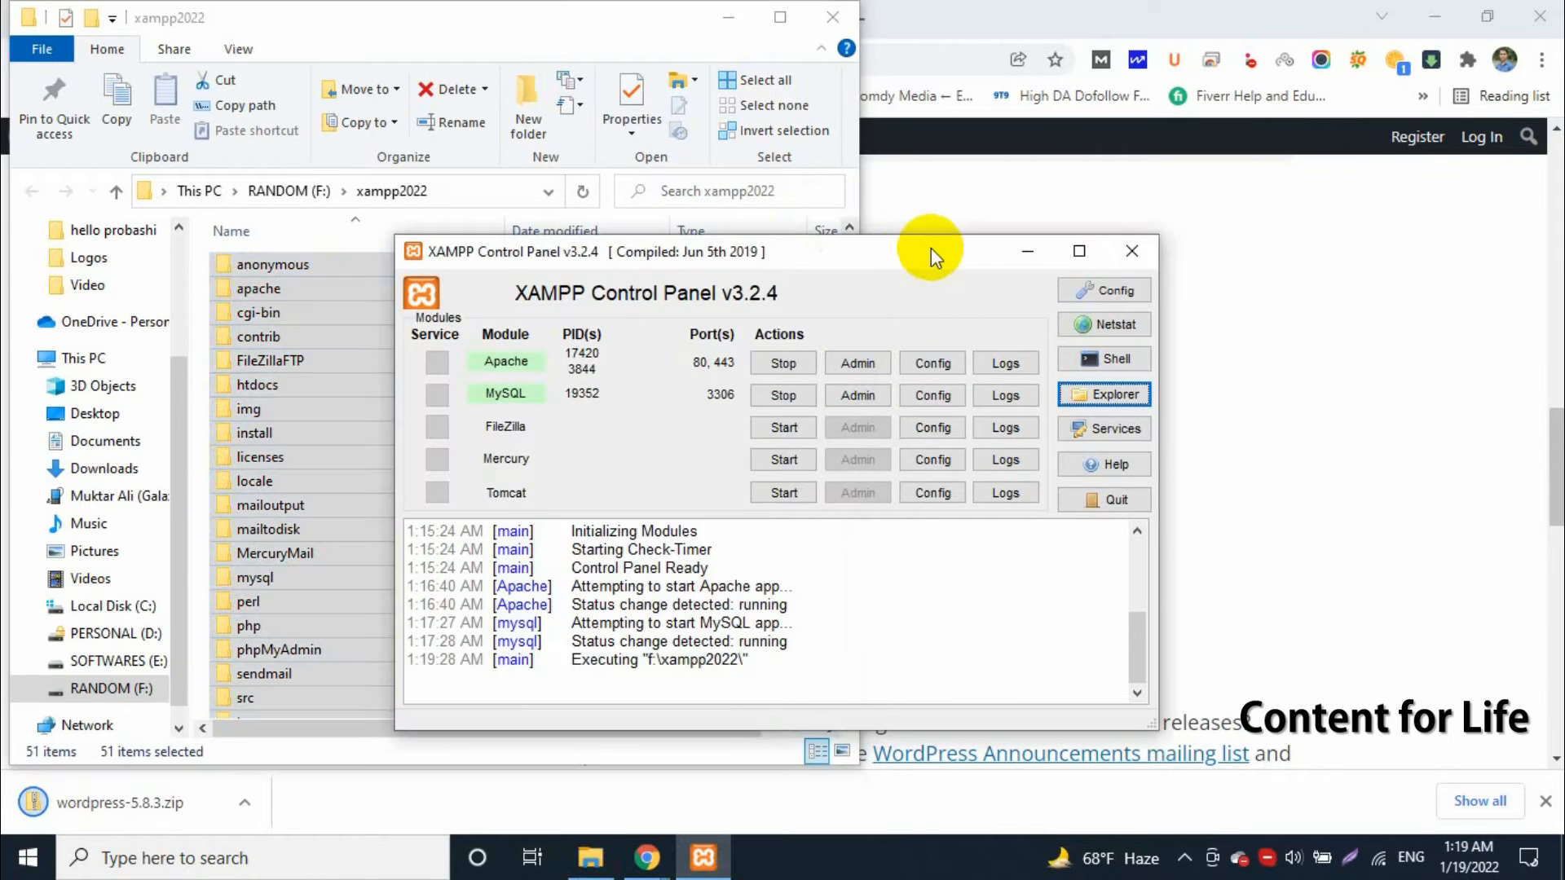
pyautogui.moveTo(874, 255); pyautogui.dragTo(1215, 199)
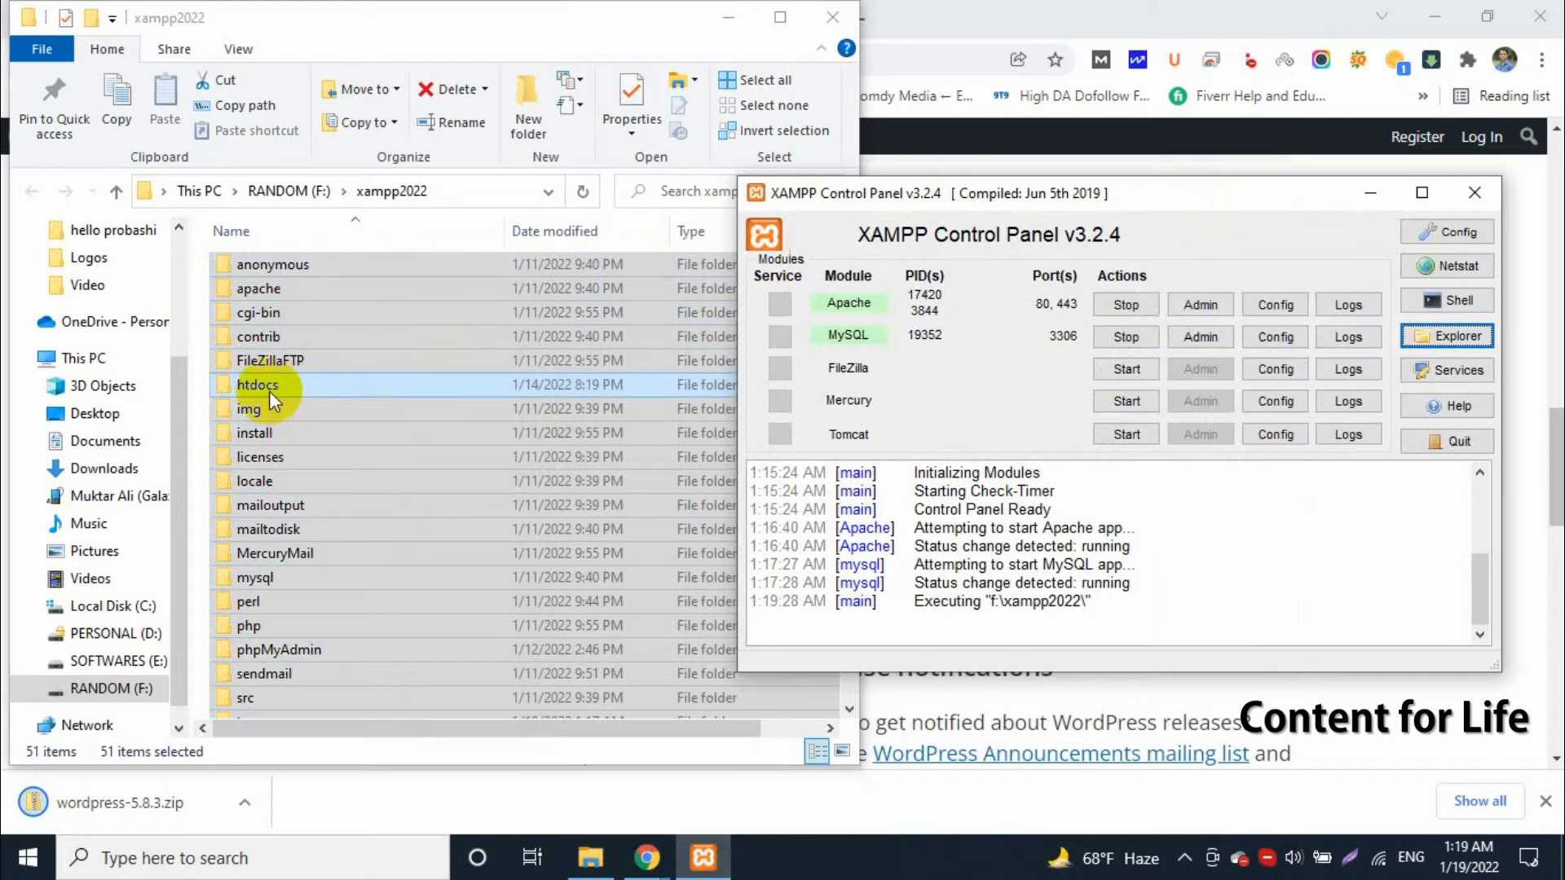
pyautogui.click(295, 383)
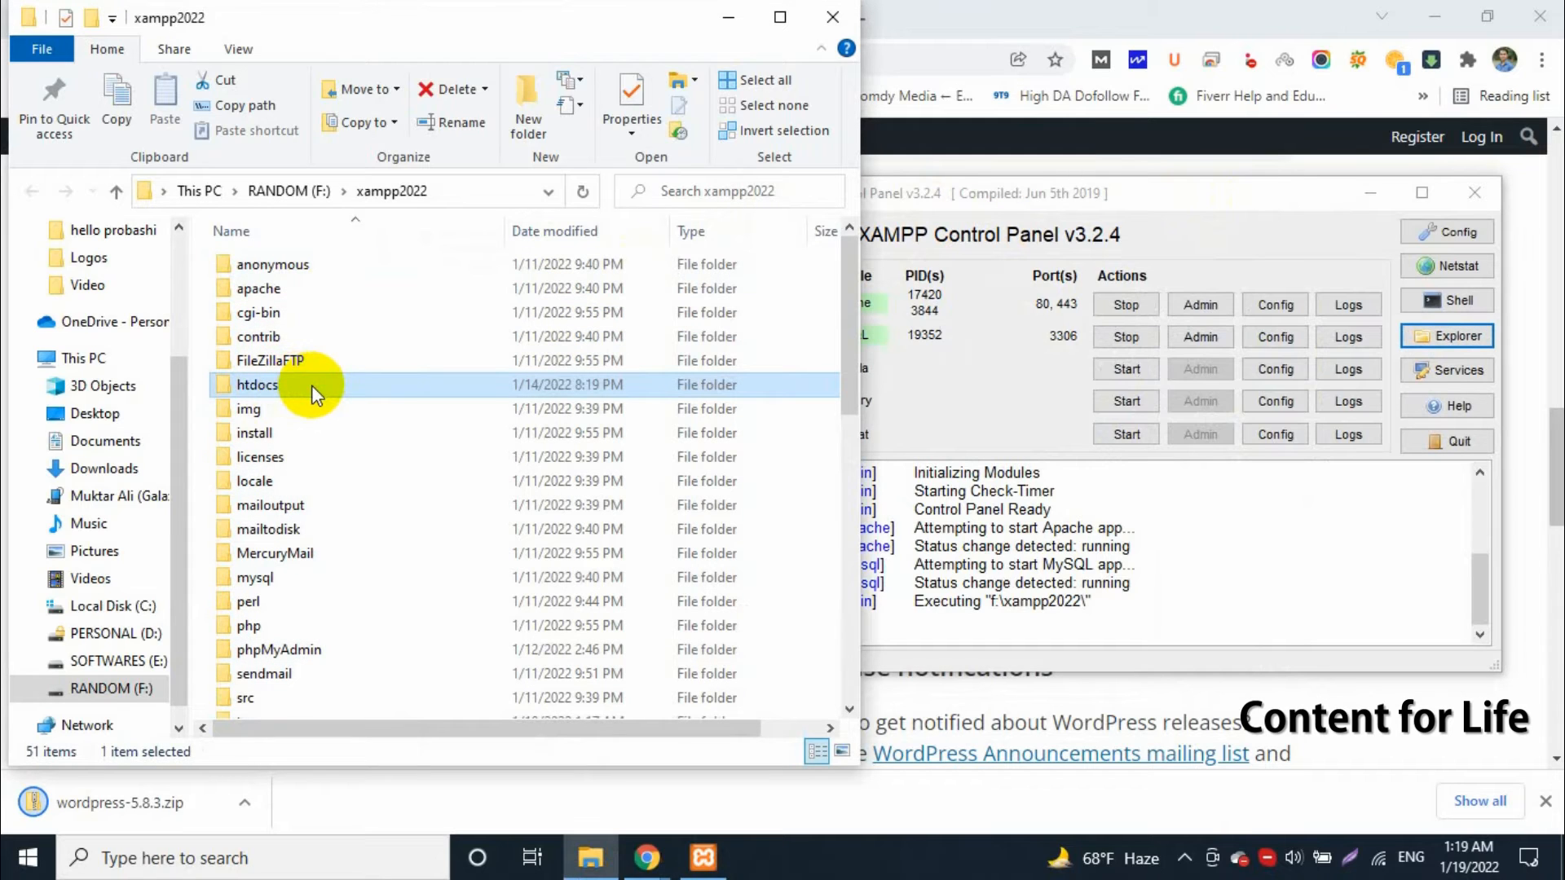
pyautogui.doubleClick(311, 385)
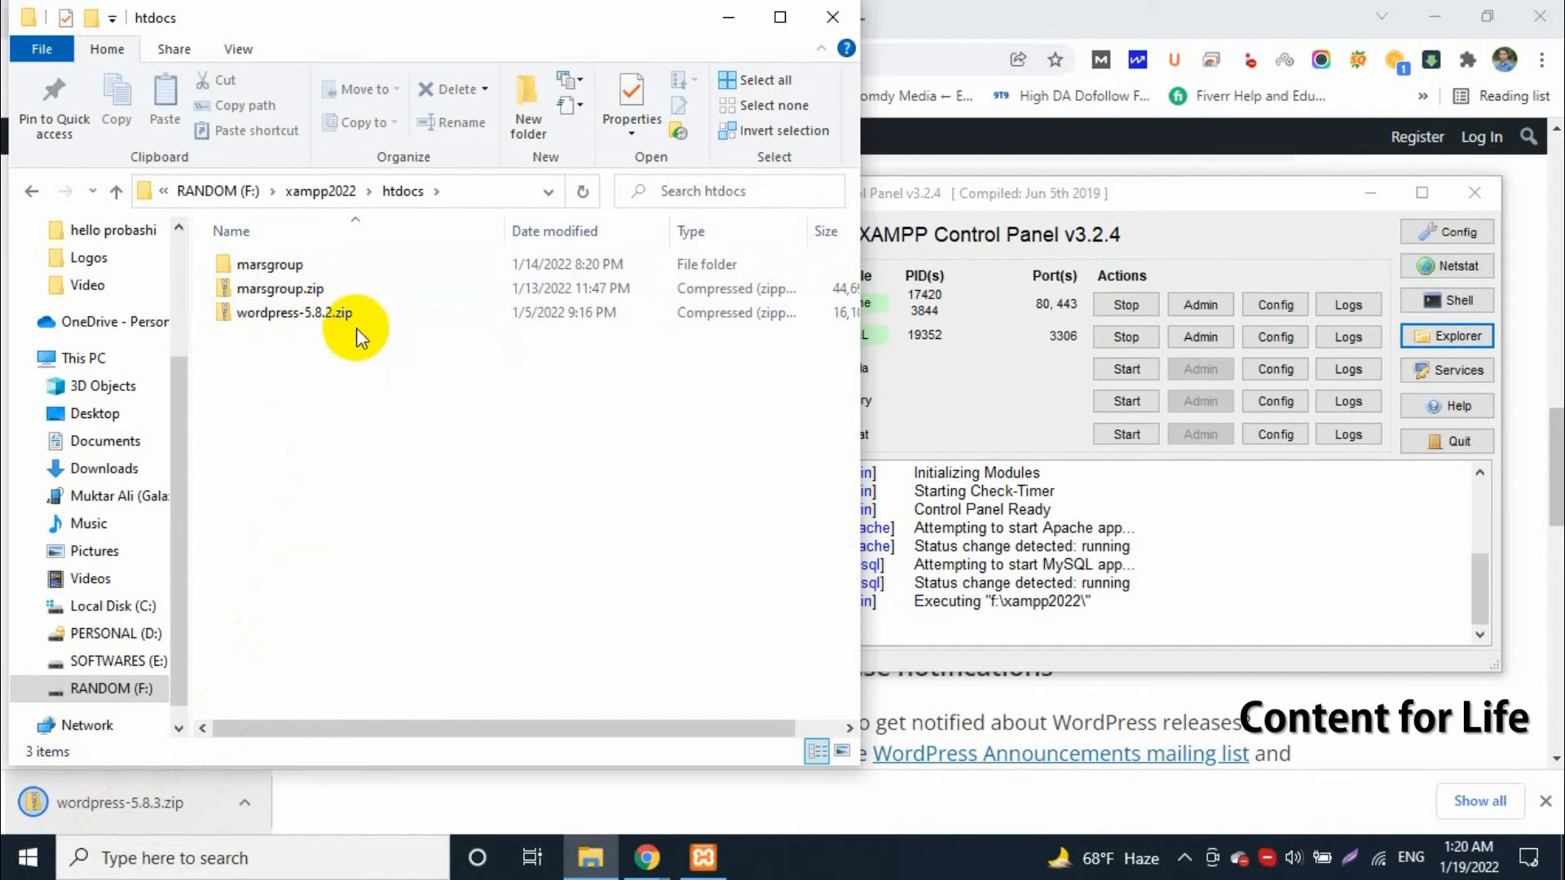
# Create a new folder inside the htdocs folder
pyautogui.click(383, 519)
pyautogui.rightClick(318, 361)
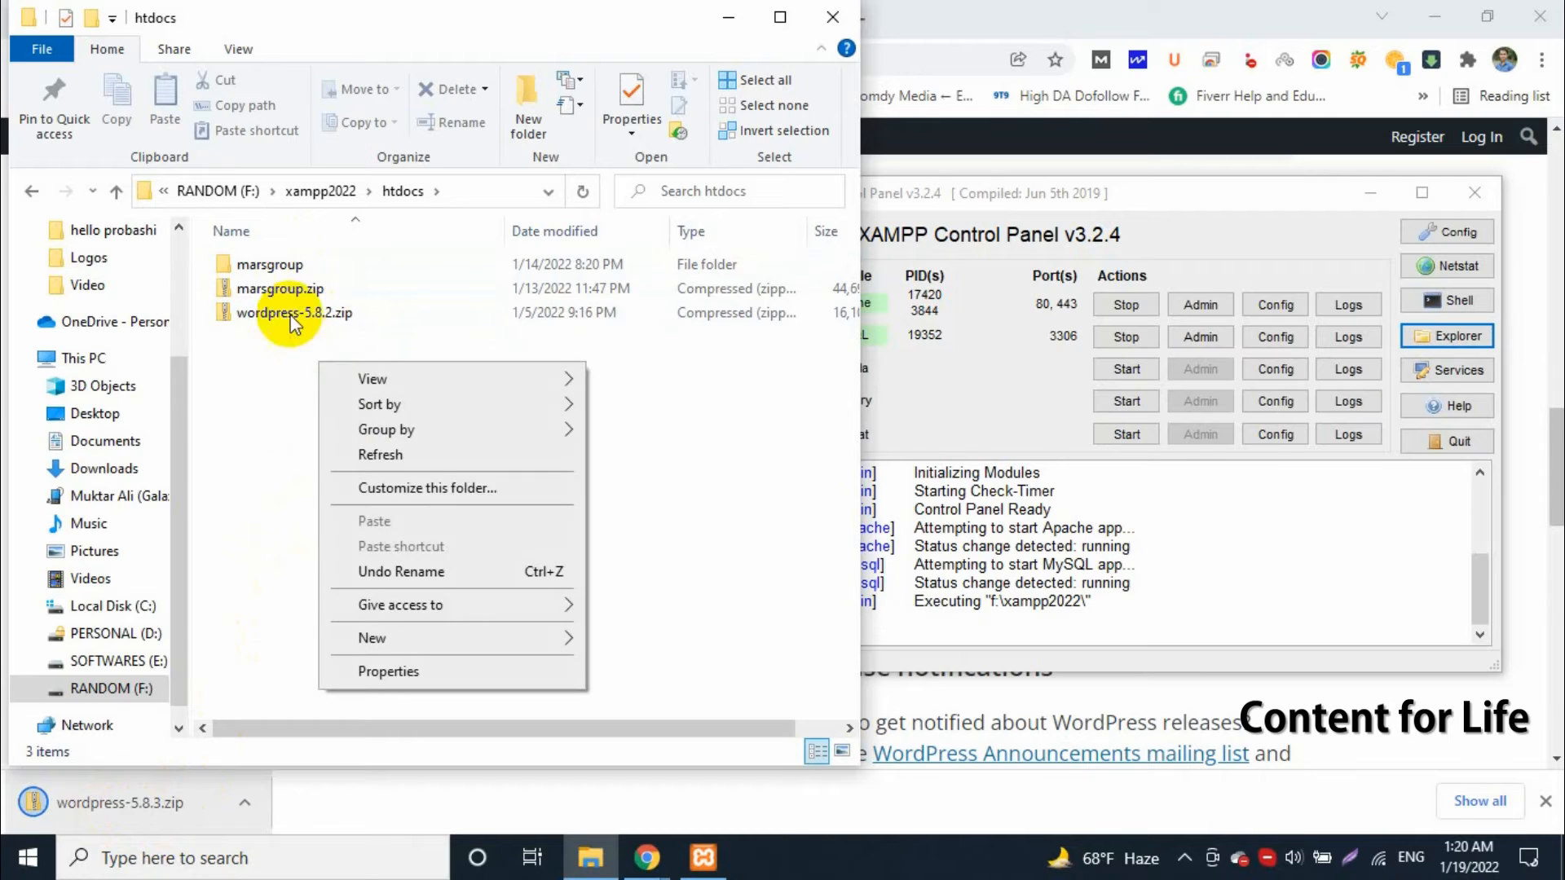
pyautogui.click(386, 636)
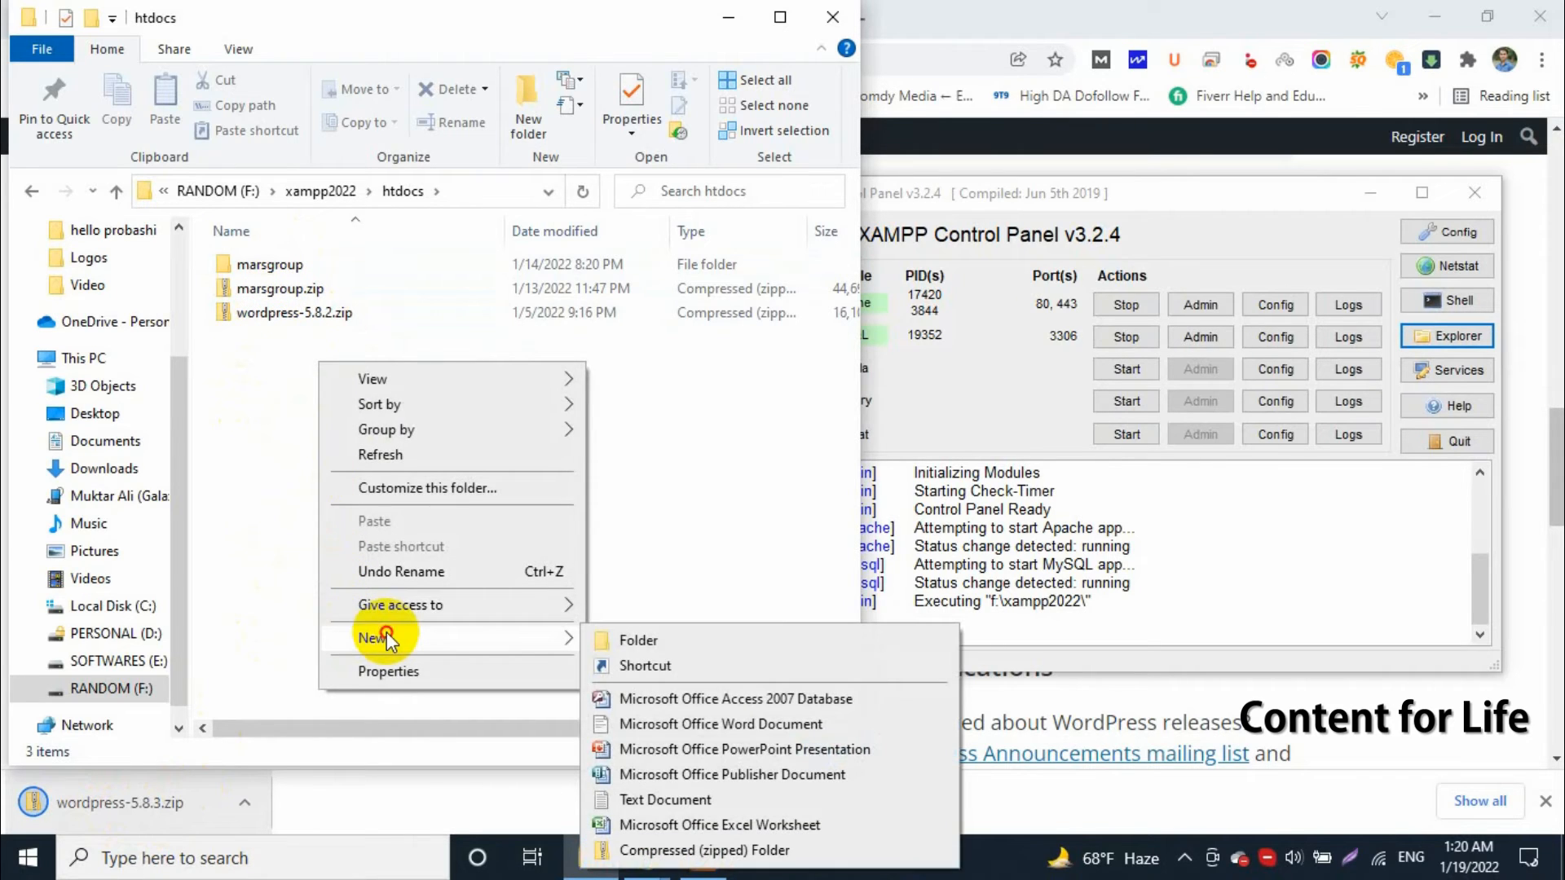
pyautogui.click(672, 637)
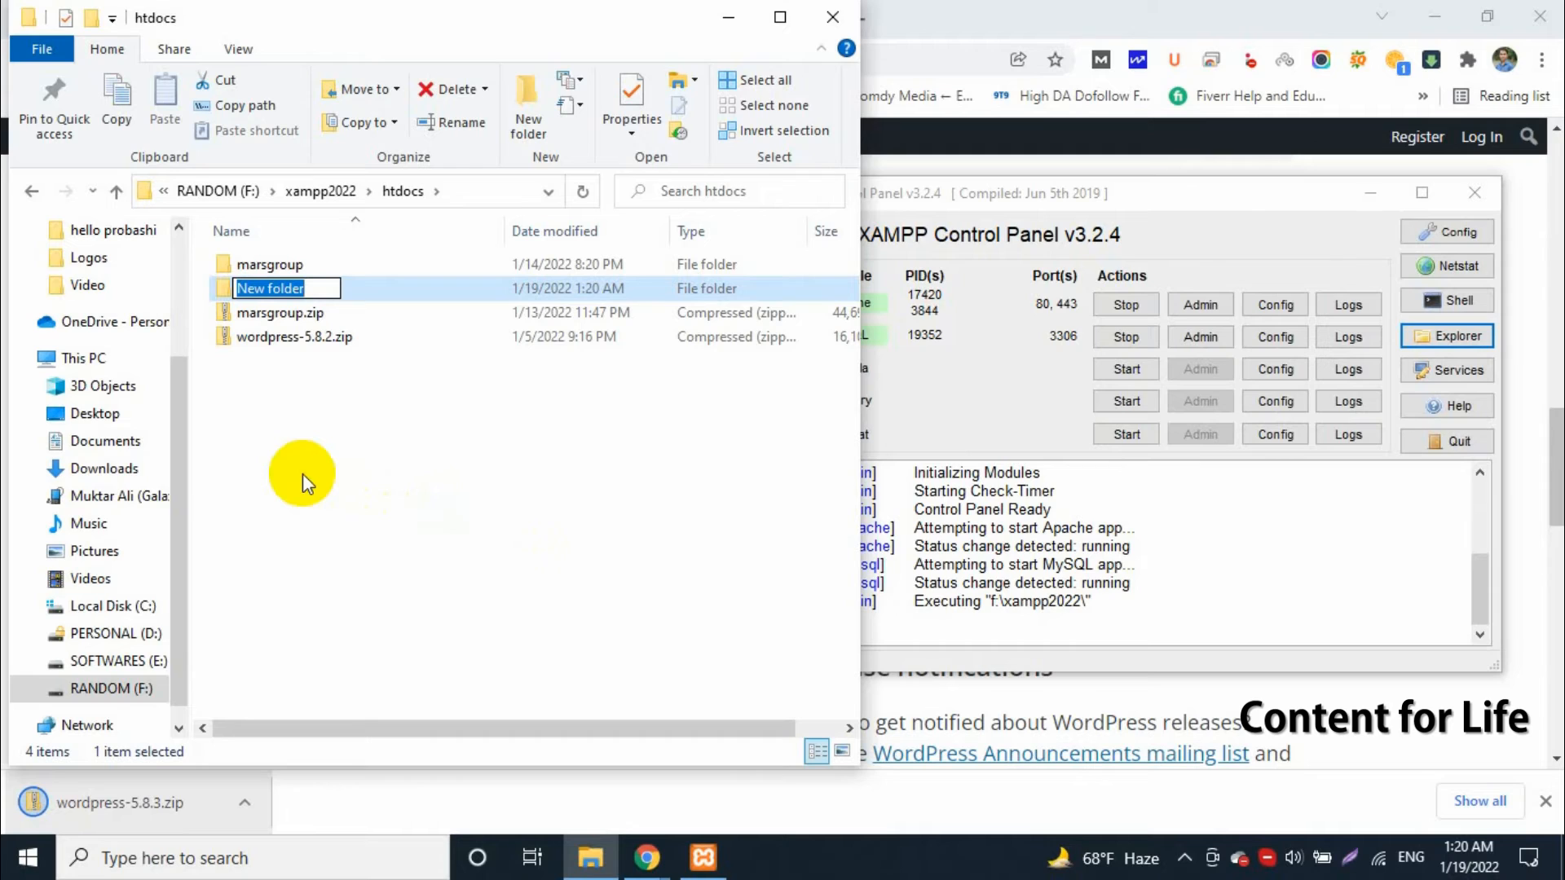
pyautogui.click(301, 473)
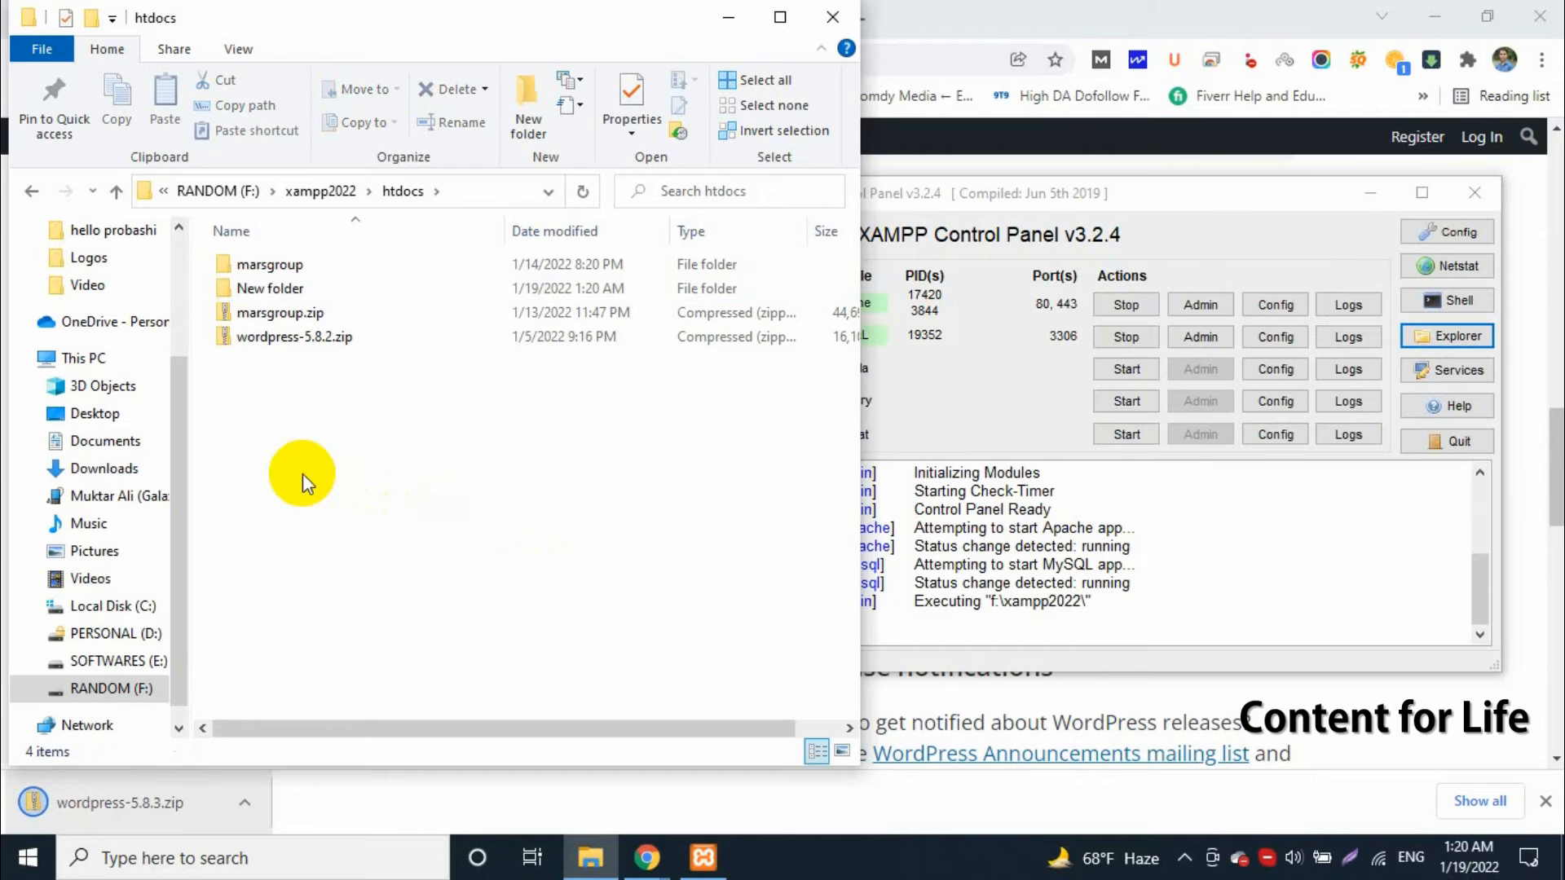
# Rename the new folder in htdocs as amazon
pyautogui.click(271, 293)
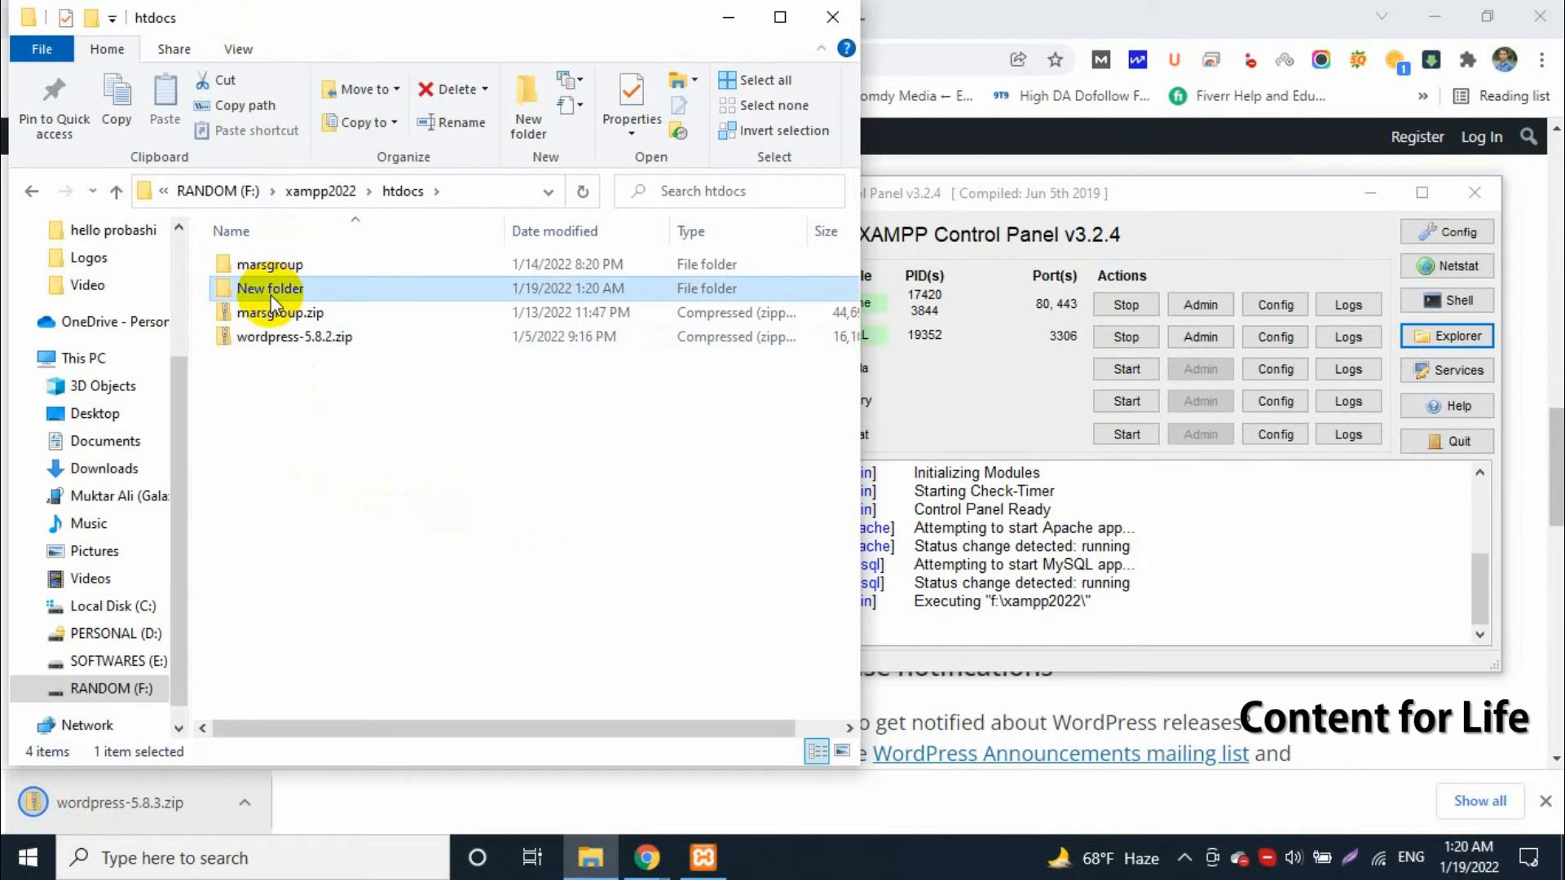
pyautogui.click(271, 291)
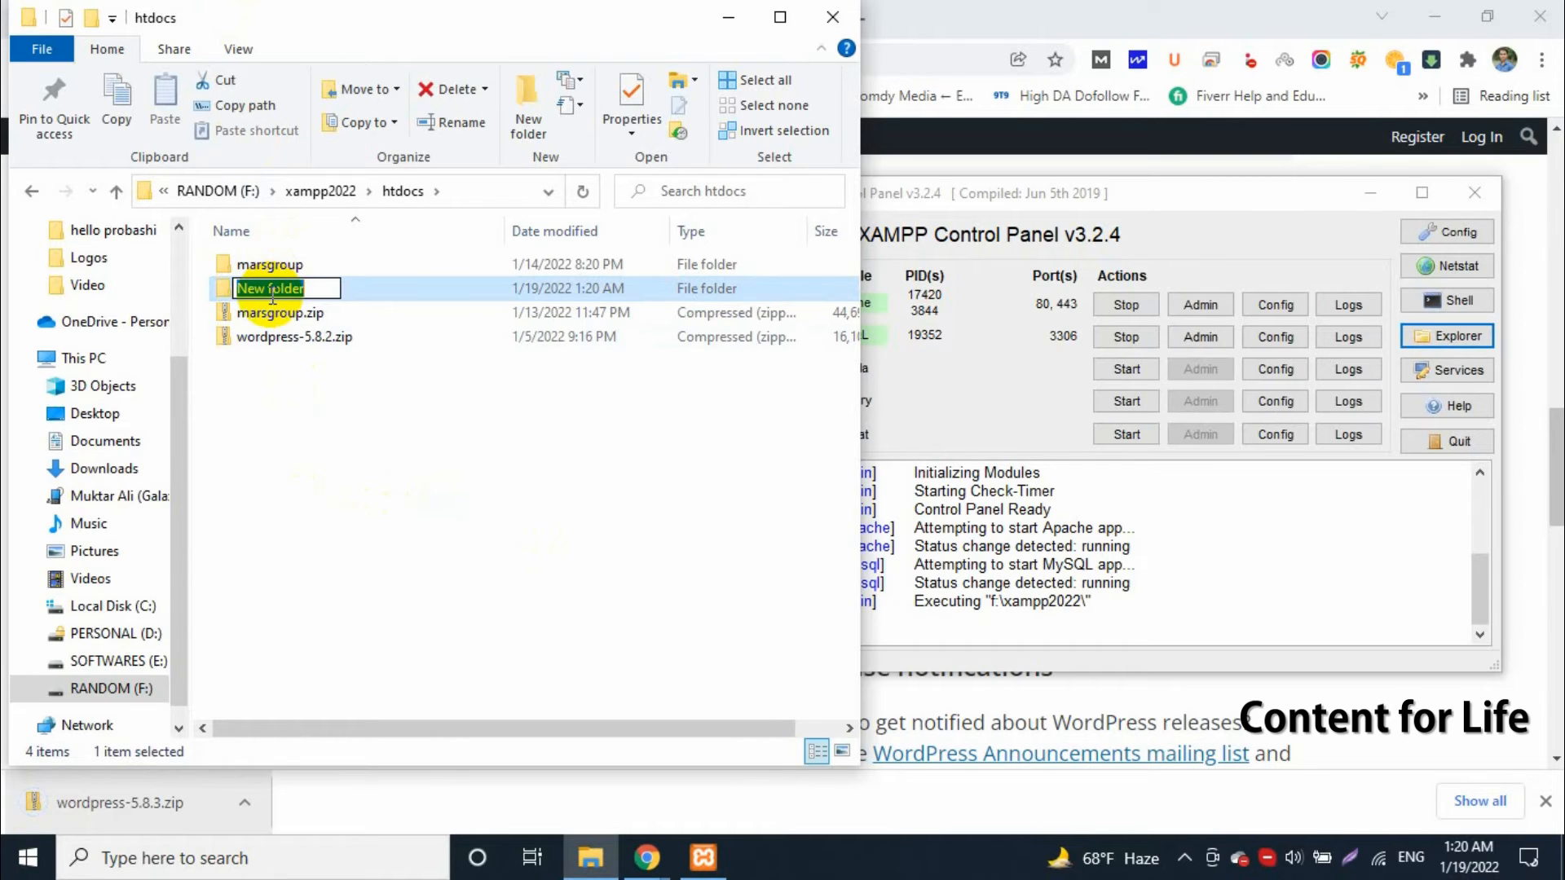
pyautogui.write('h')
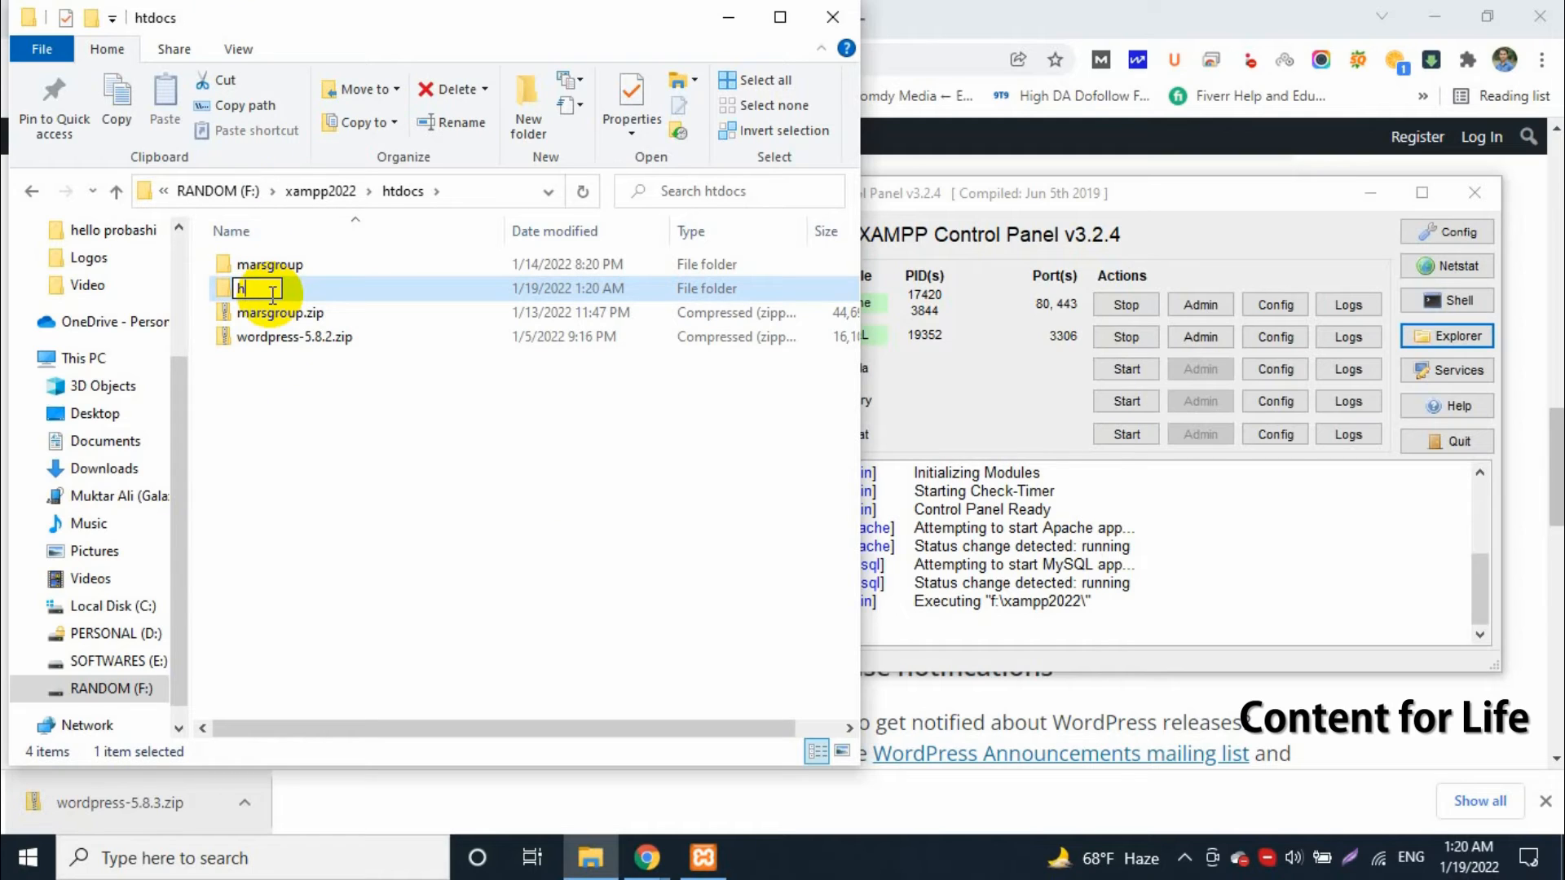
pyautogui.press('BackSpace')
pyautogui.write('www')
pyautogui.press('BackSpace')
pyautogui.press('BackSpace')
pyautogui.press('BackSpace')
pyautogui.write('amazon')
pyautogui.click(331, 352)
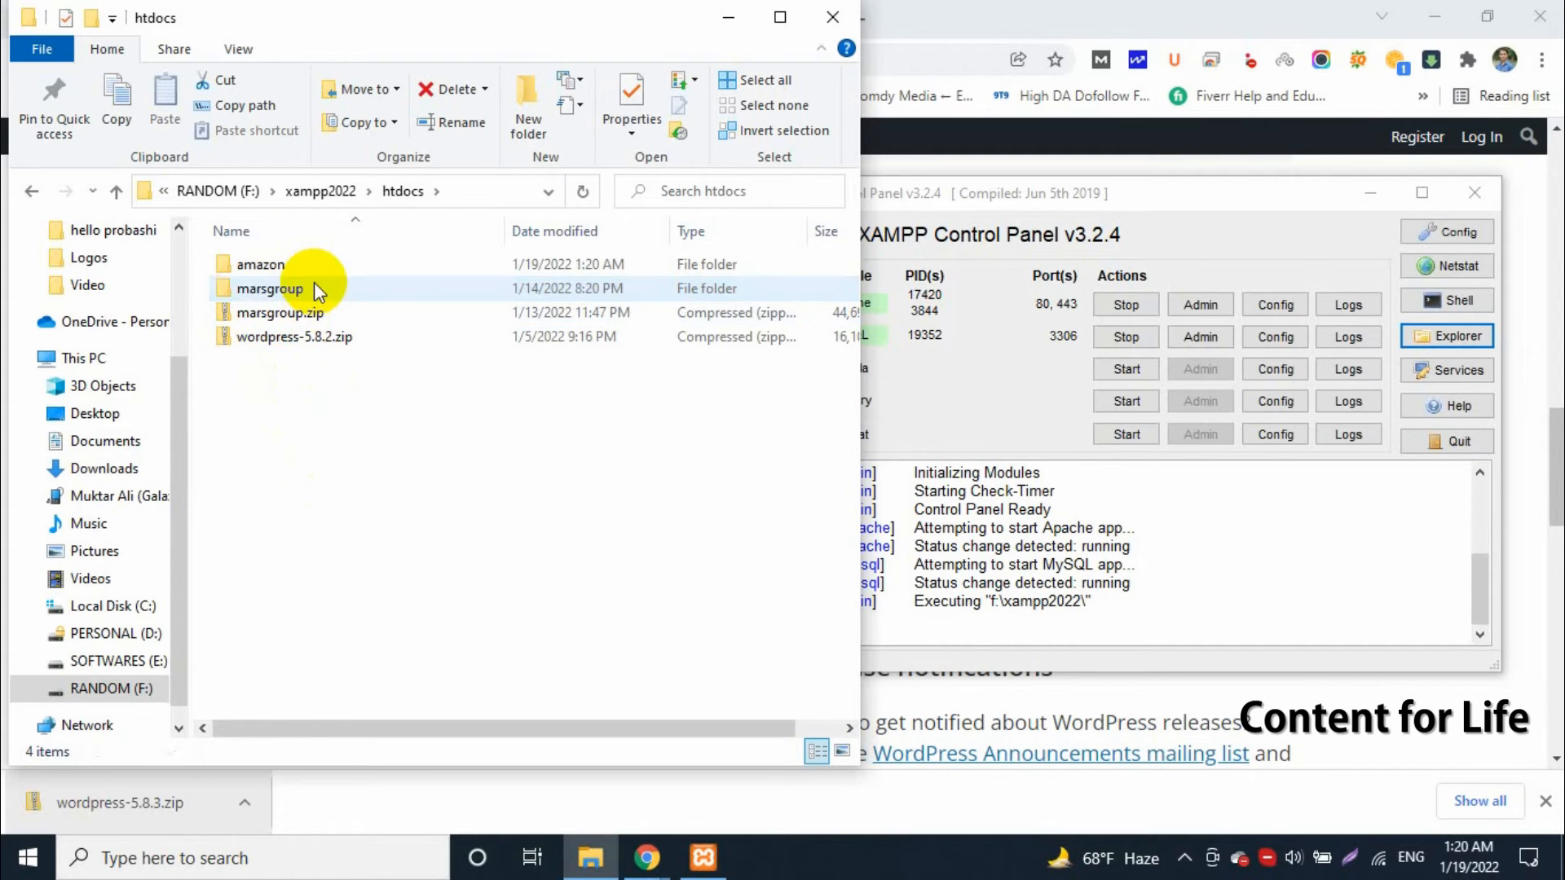
# Close the current folder window, reopen the XAMPP folder from the XAMPP Control Panel and go into the amazon folder in htdocs
pyautogui.click(277, 268)
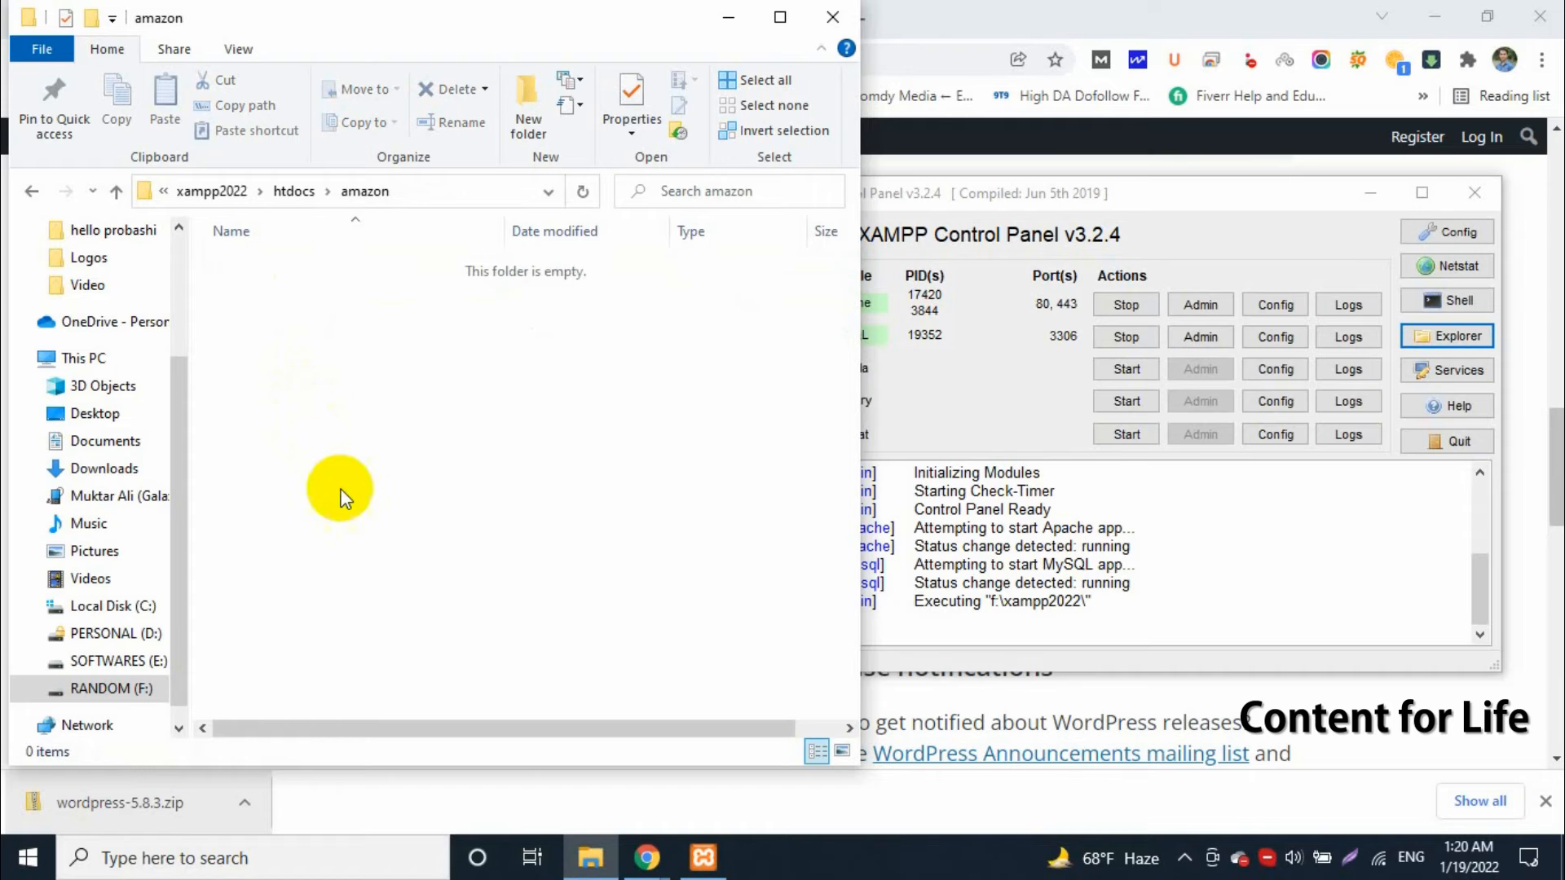
pyautogui.moveTo(444, 17); pyautogui.dragTo(552, 31)
pyautogui.click(946, 37)
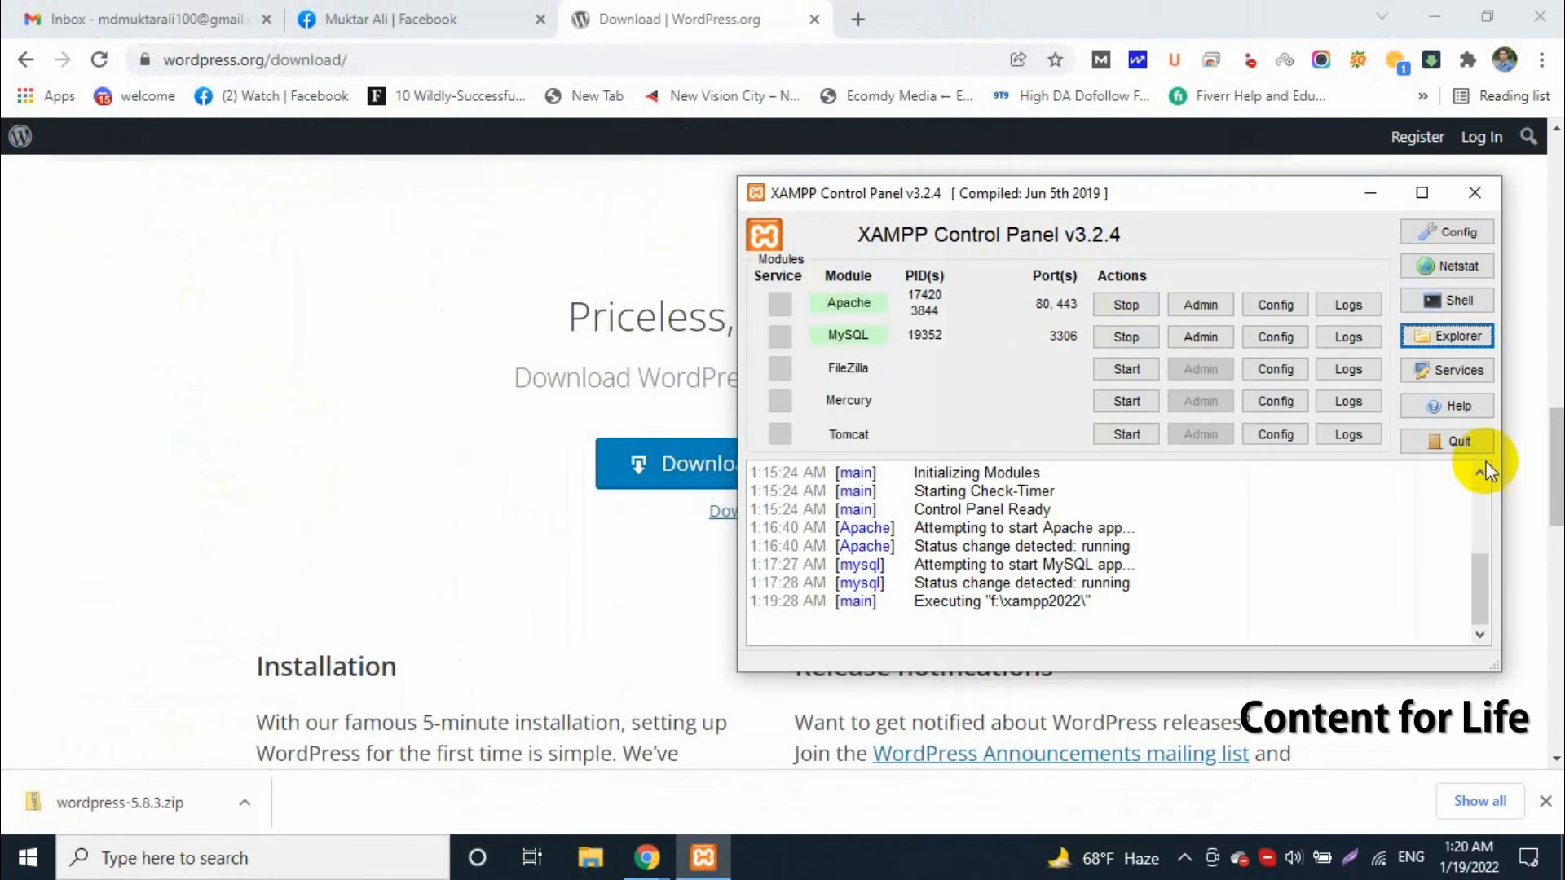
pyautogui.click(1455, 337)
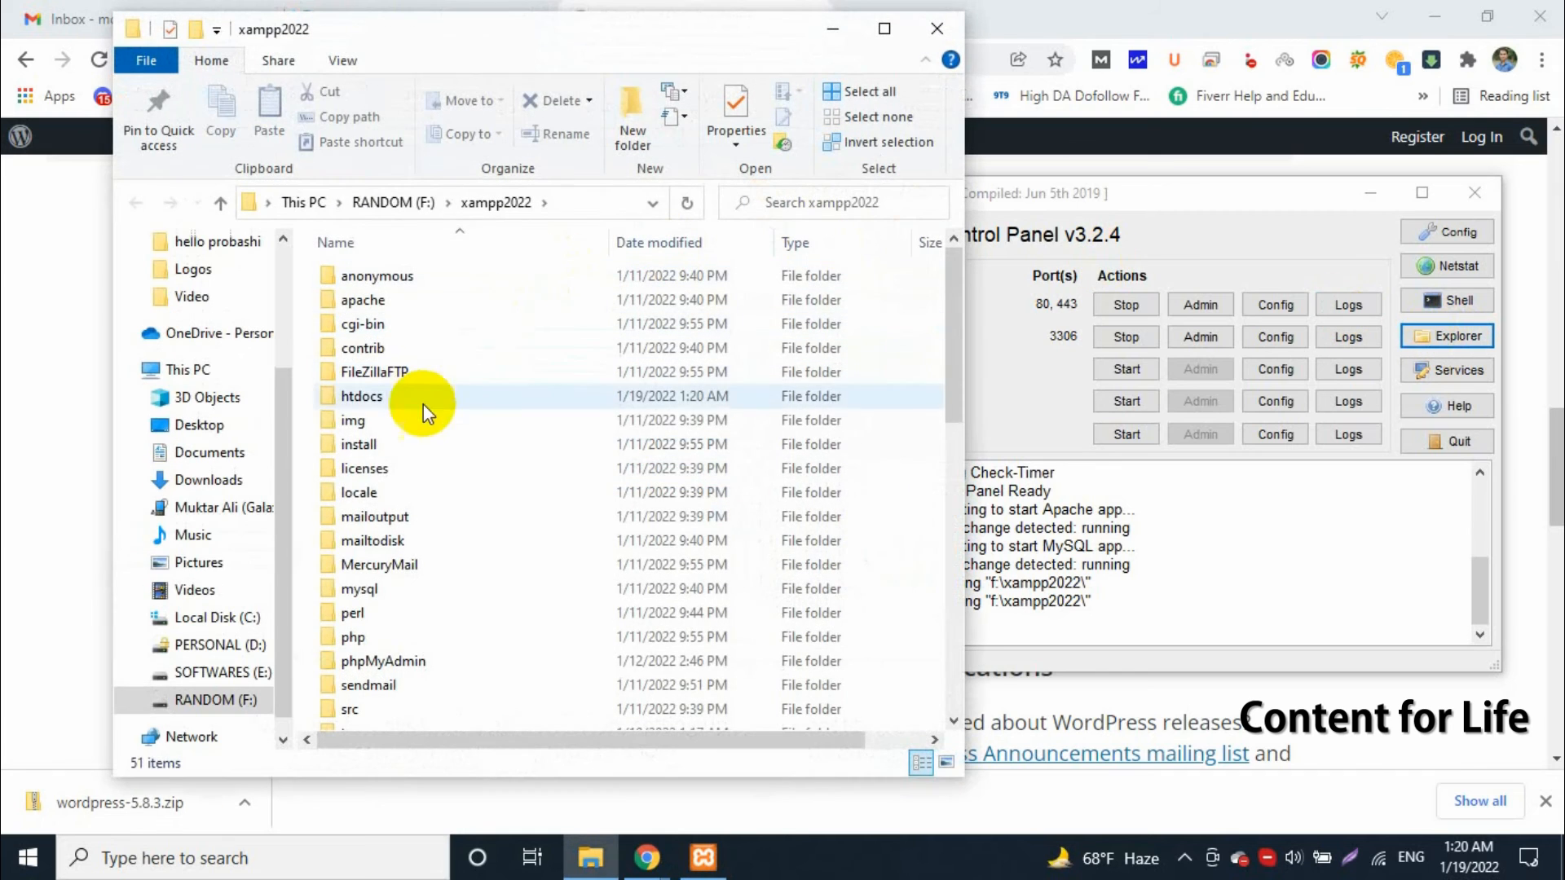
pyautogui.doubleClick(395, 394)
pyautogui.doubleClick(387, 281)
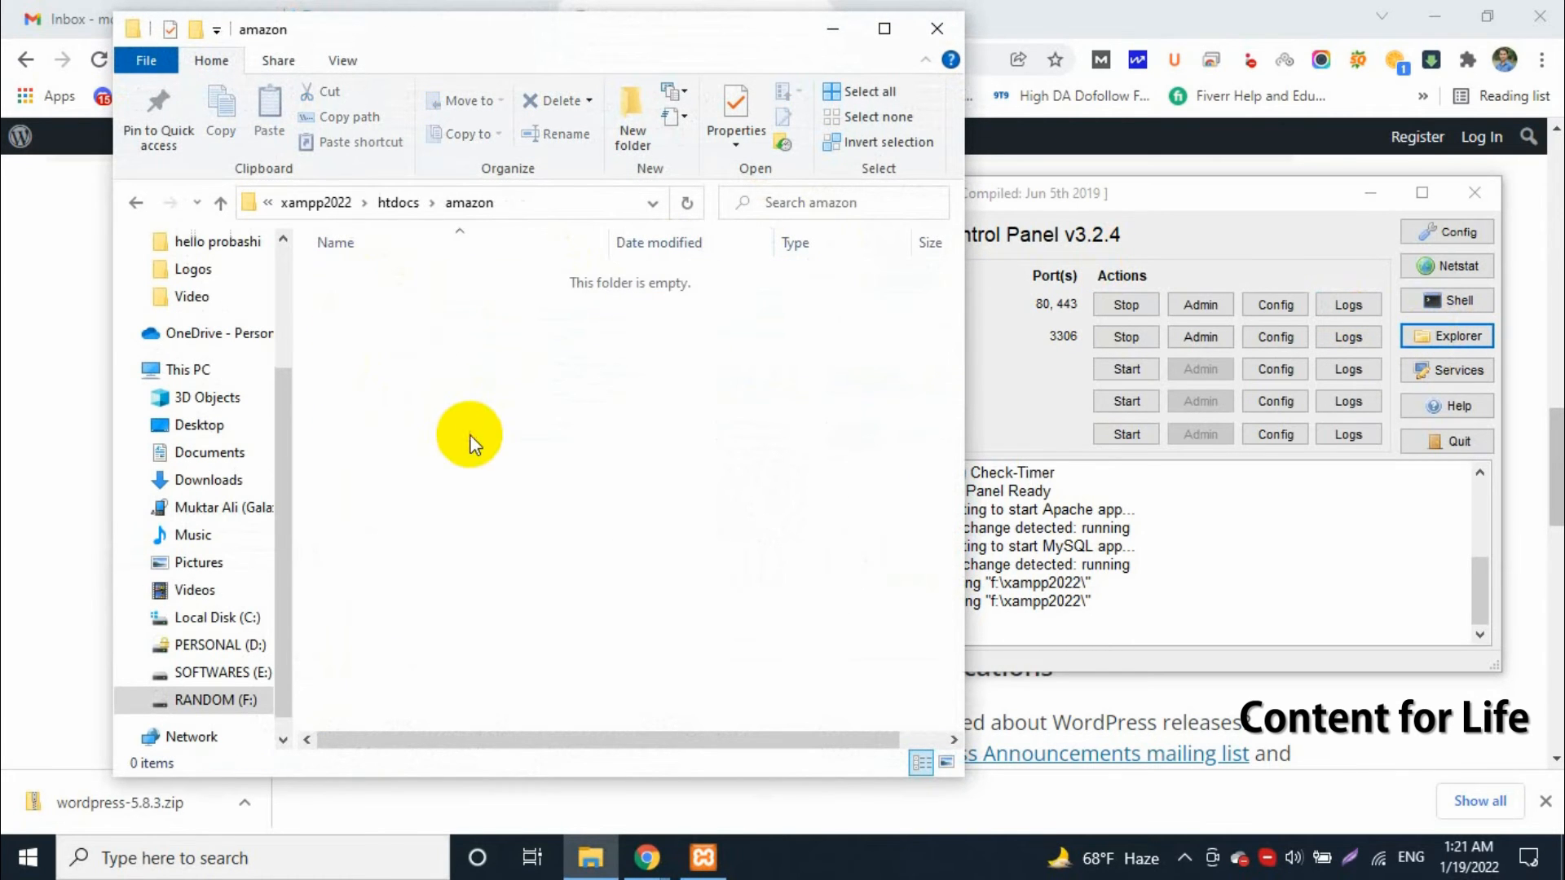
pyautogui.moveTo(561, 37); pyautogui.dragTo(847, 67)
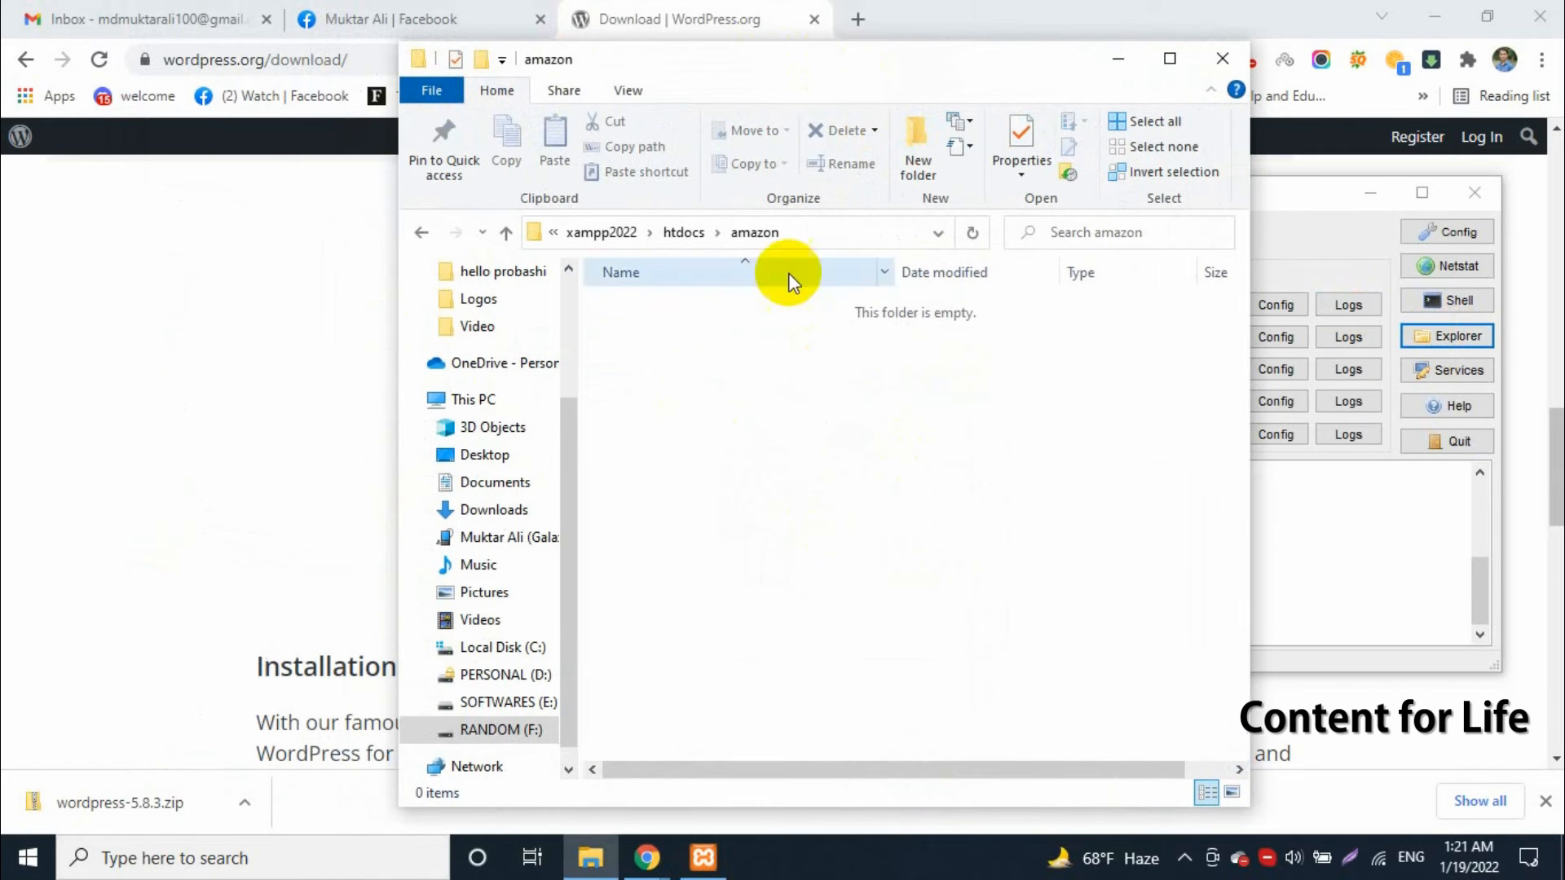
# Open a new browser tab, bring up the XAMPP Control Panel and the amazon folder window in turn, and return to the browser
pyautogui.click(857, 18)
pyautogui.click(703, 858)
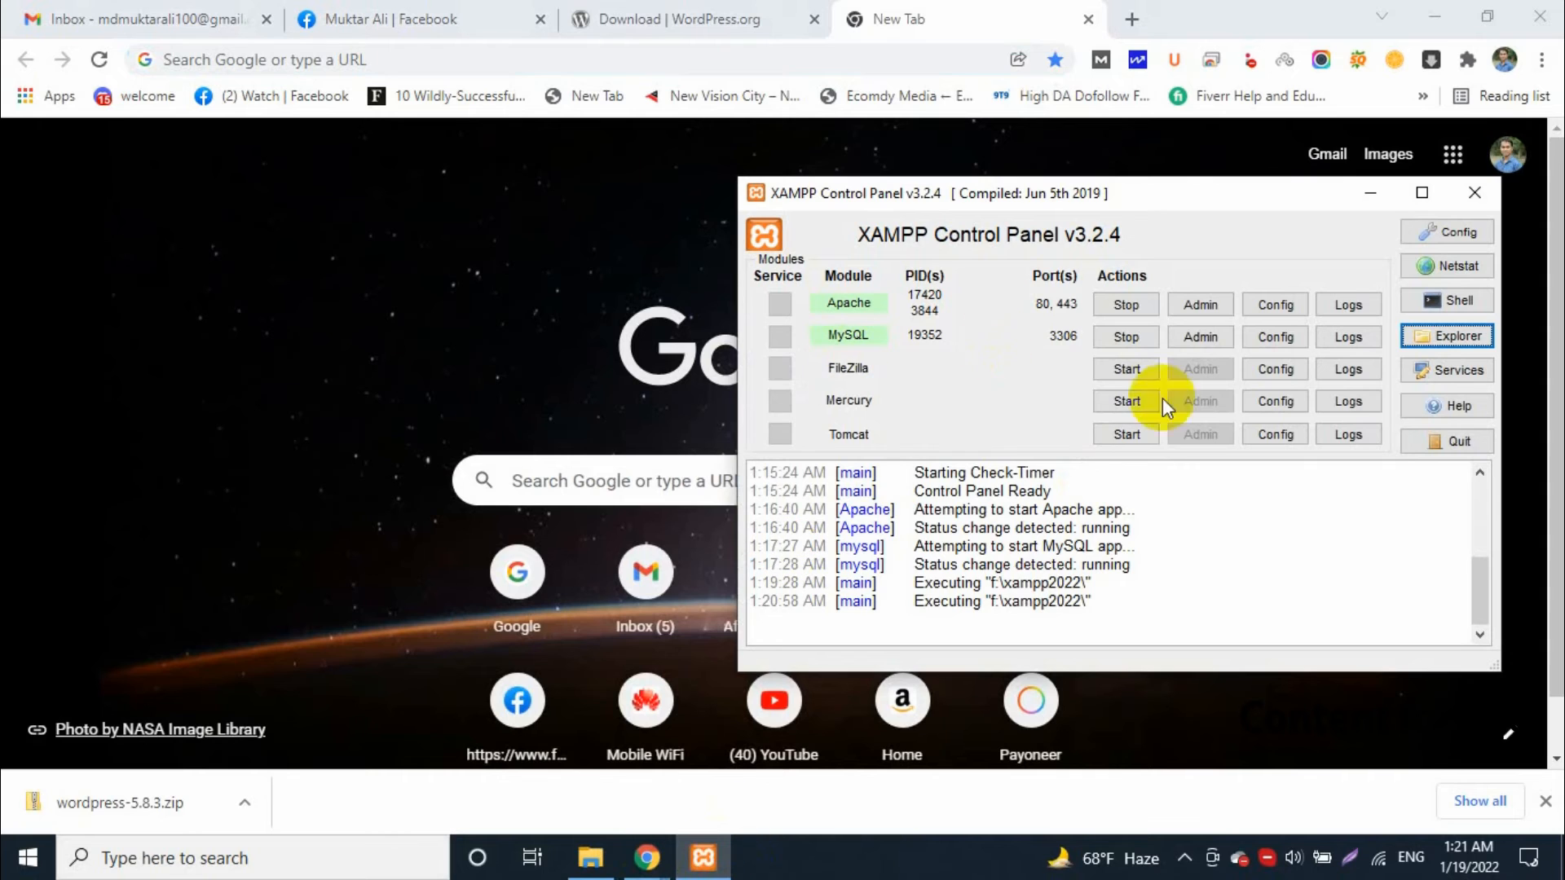
pyautogui.click(590, 857)
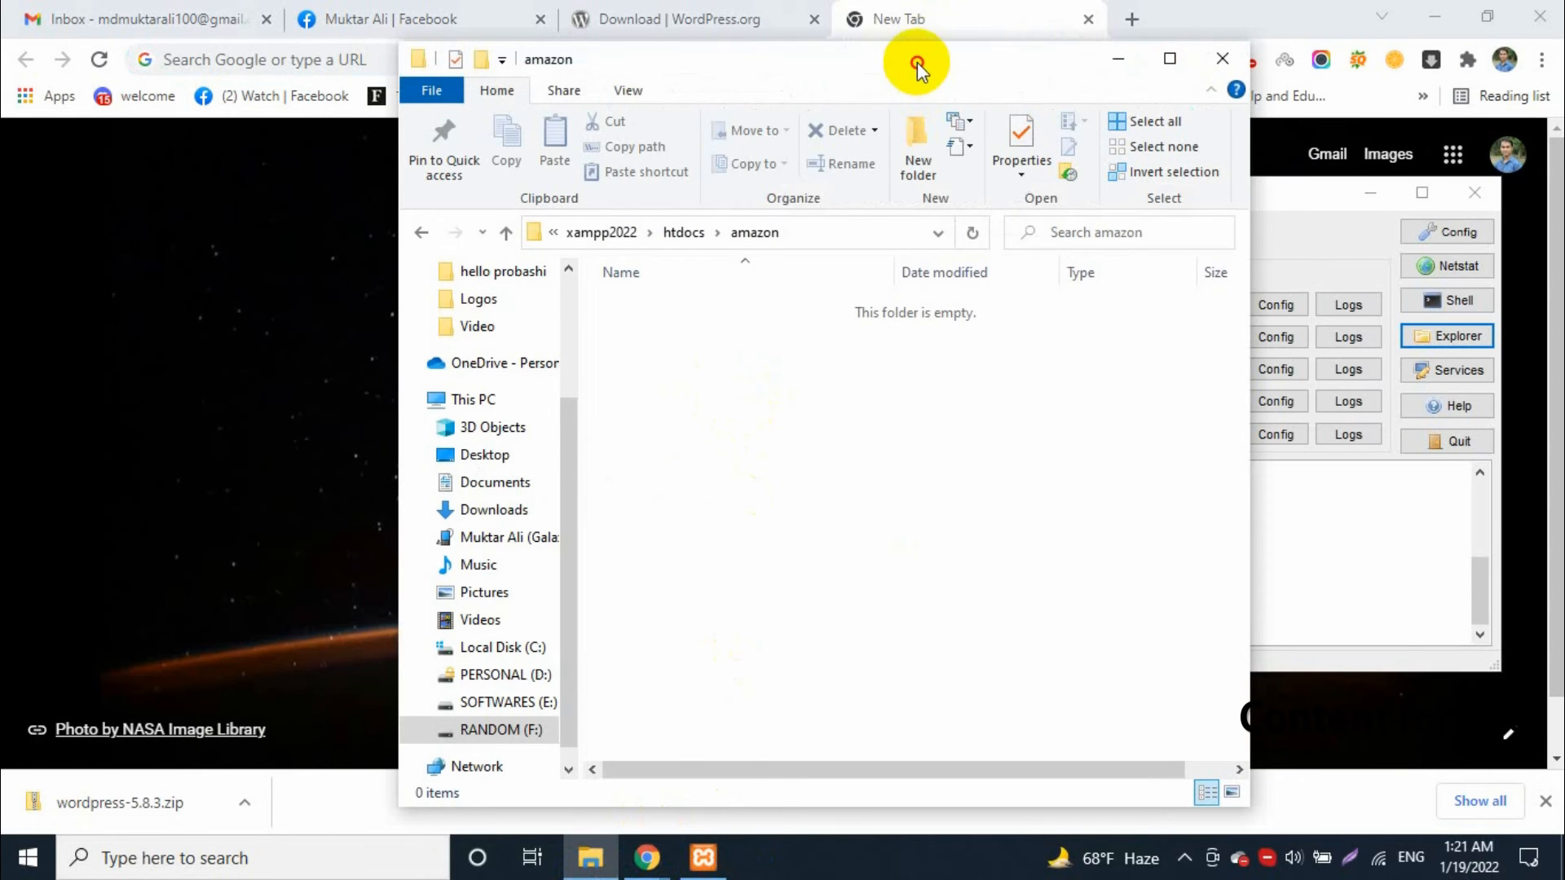
pyautogui.moveTo(916, 60)
pyautogui.mouseDown()
pyautogui.moveTo(1058, 143)
pyautogui.moveTo(938, 70)
pyautogui.mouseUp()
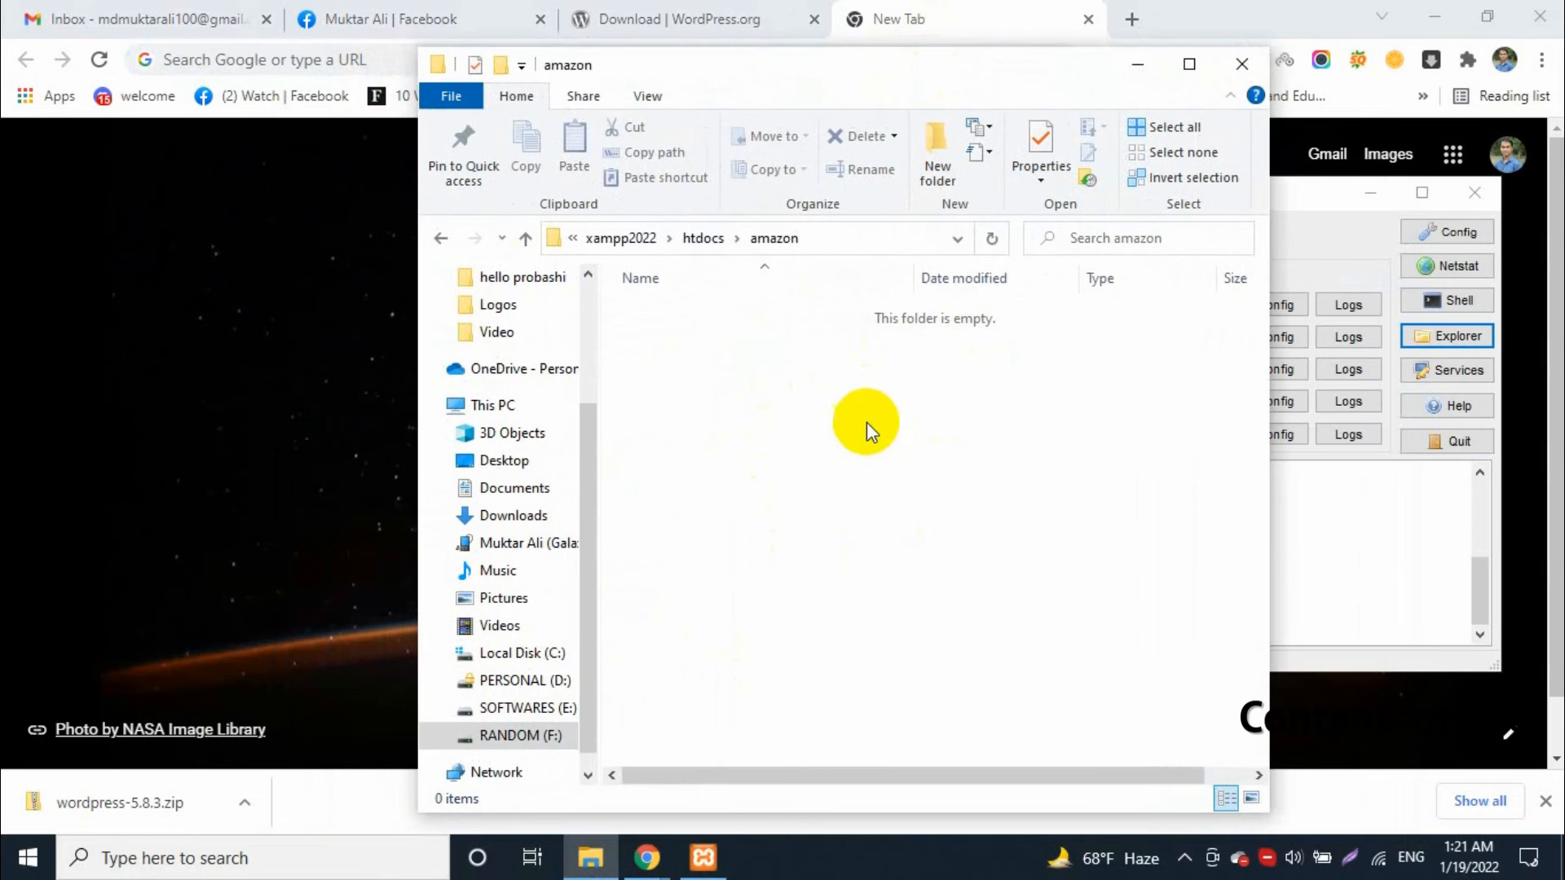
pyautogui.click(1310, 194)
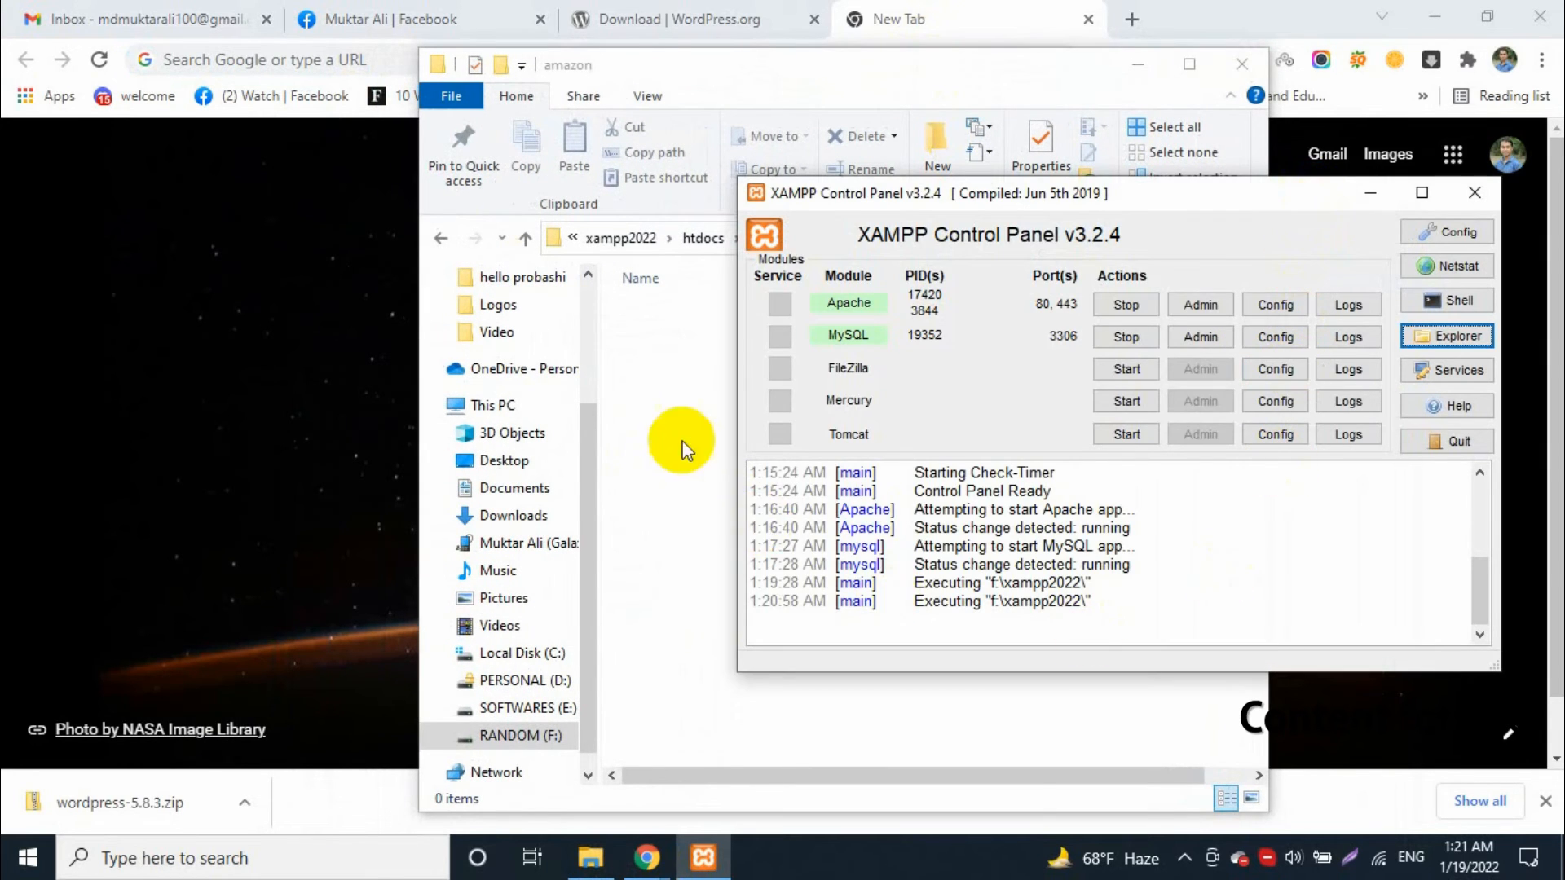
pyautogui.click(660, 424)
pyautogui.click(224, 313)
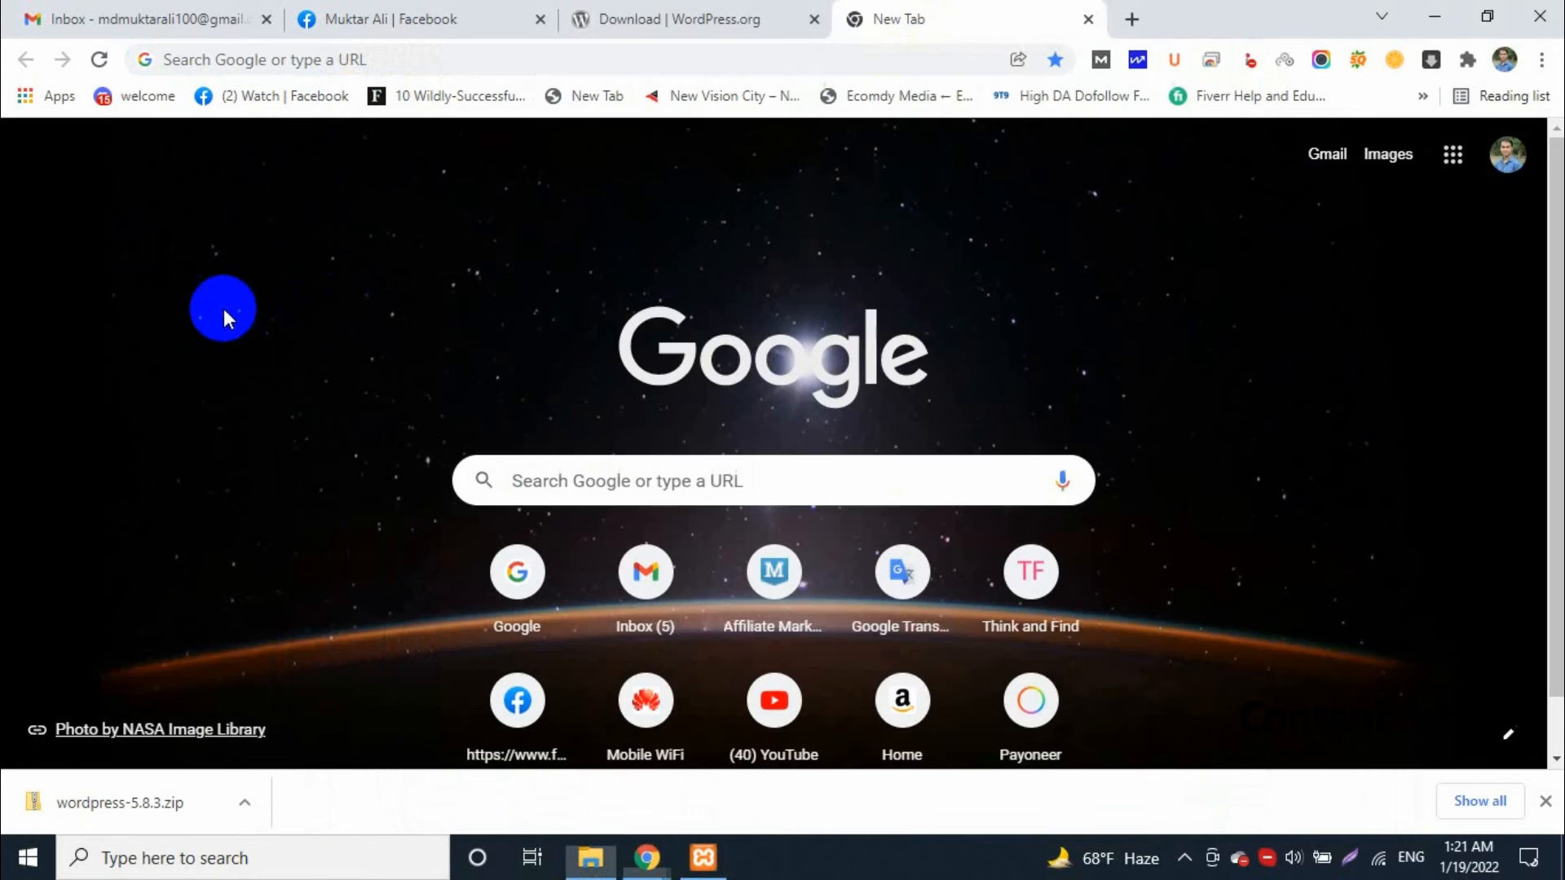
# Load the localhost address in the new browser tab
pyautogui.click(391, 58)
pyautogui.write('lo')
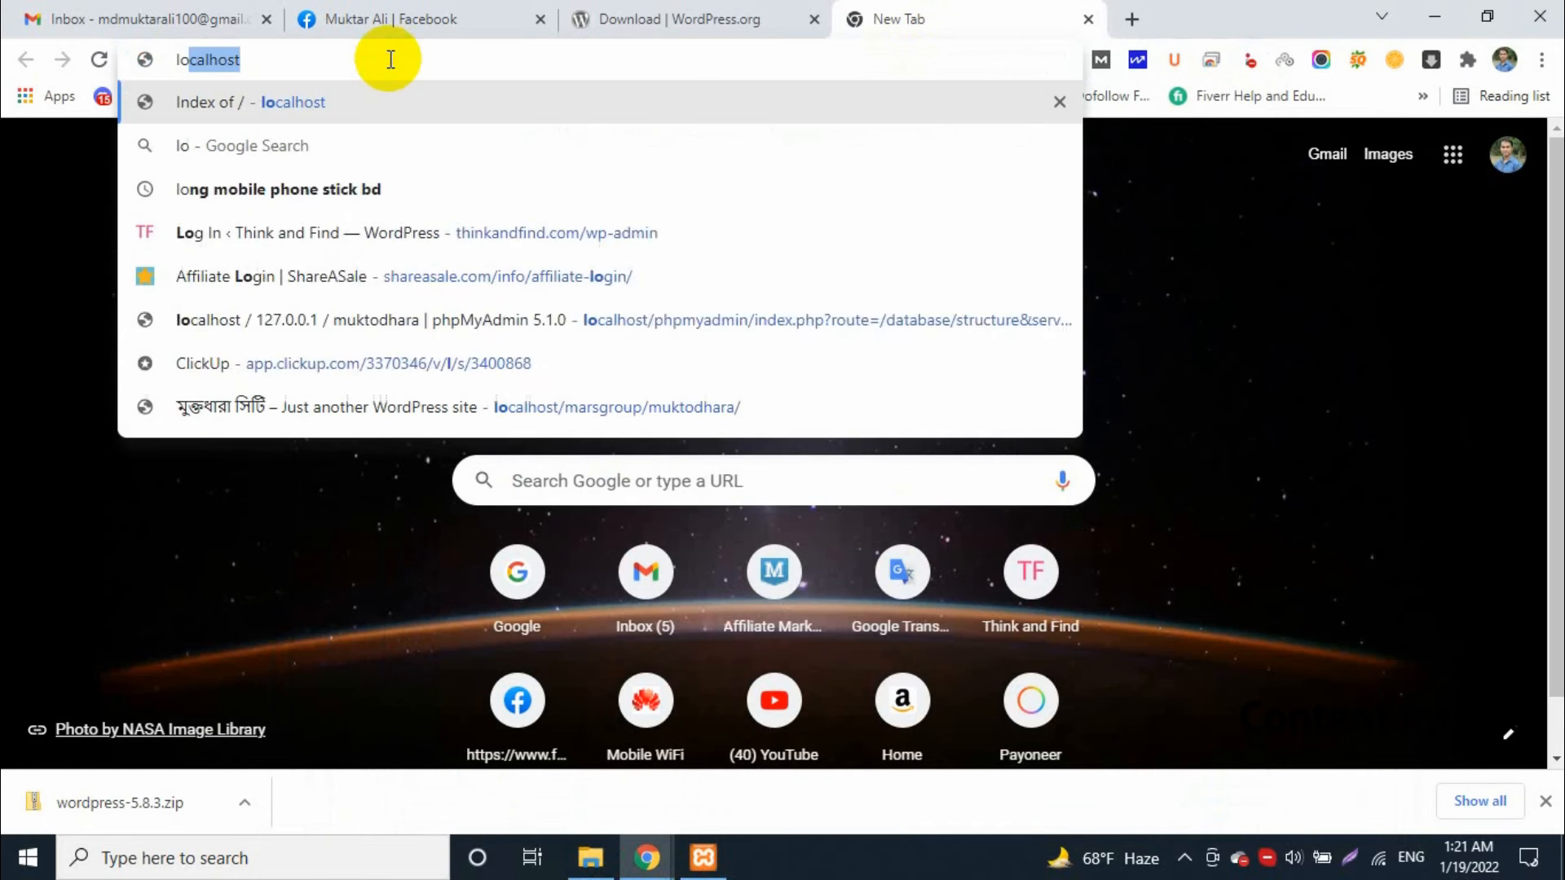
pyautogui.write('calh')
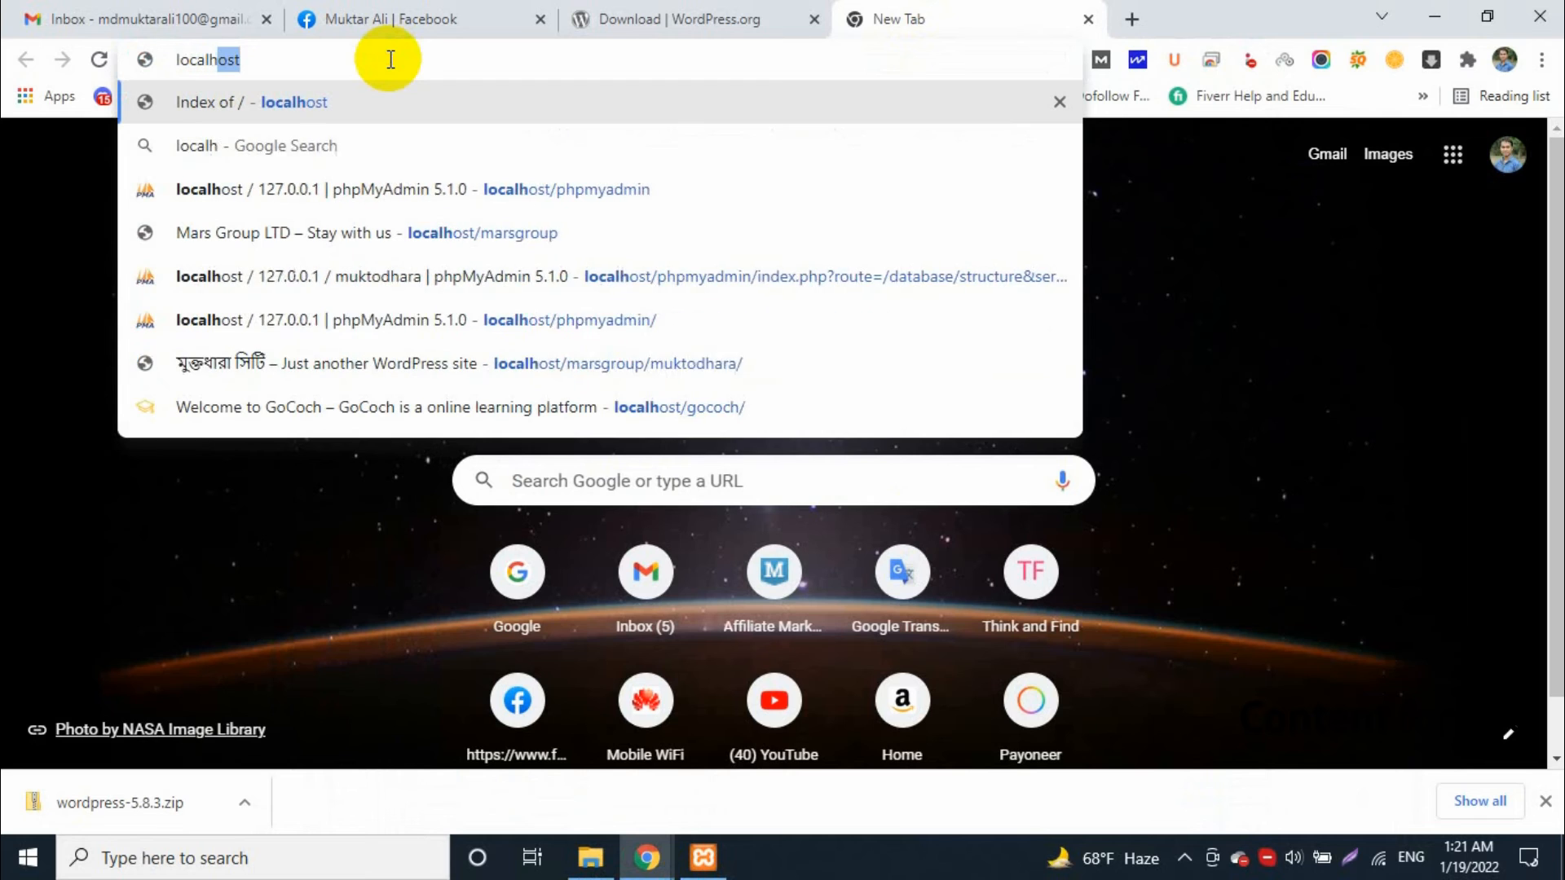
pyautogui.write('ost/')
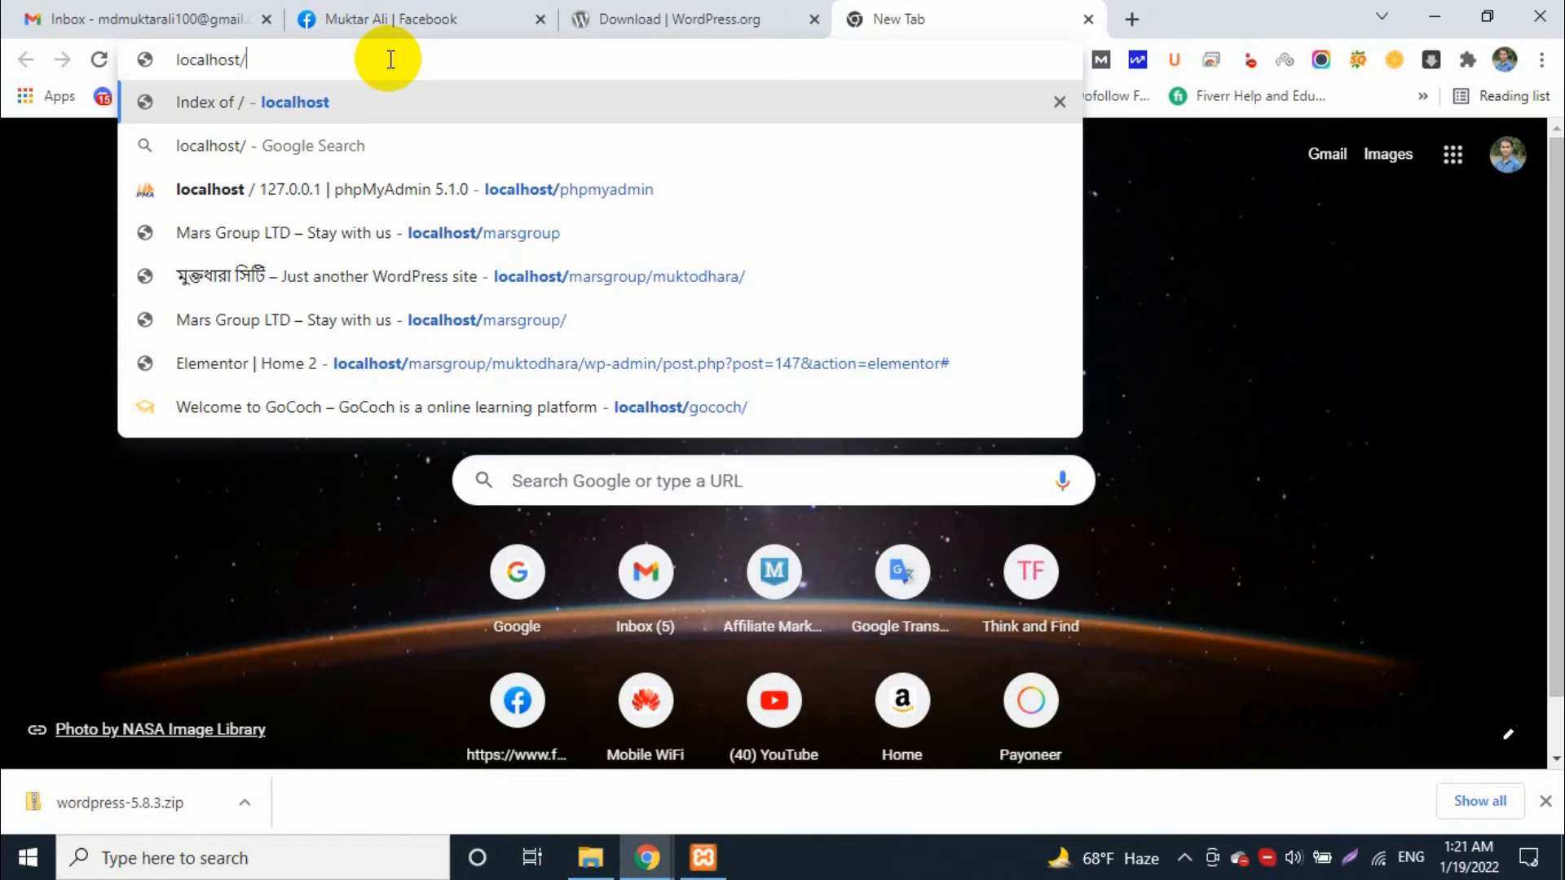
pyautogui.press('BackSpace')
pyautogui.press('Return')
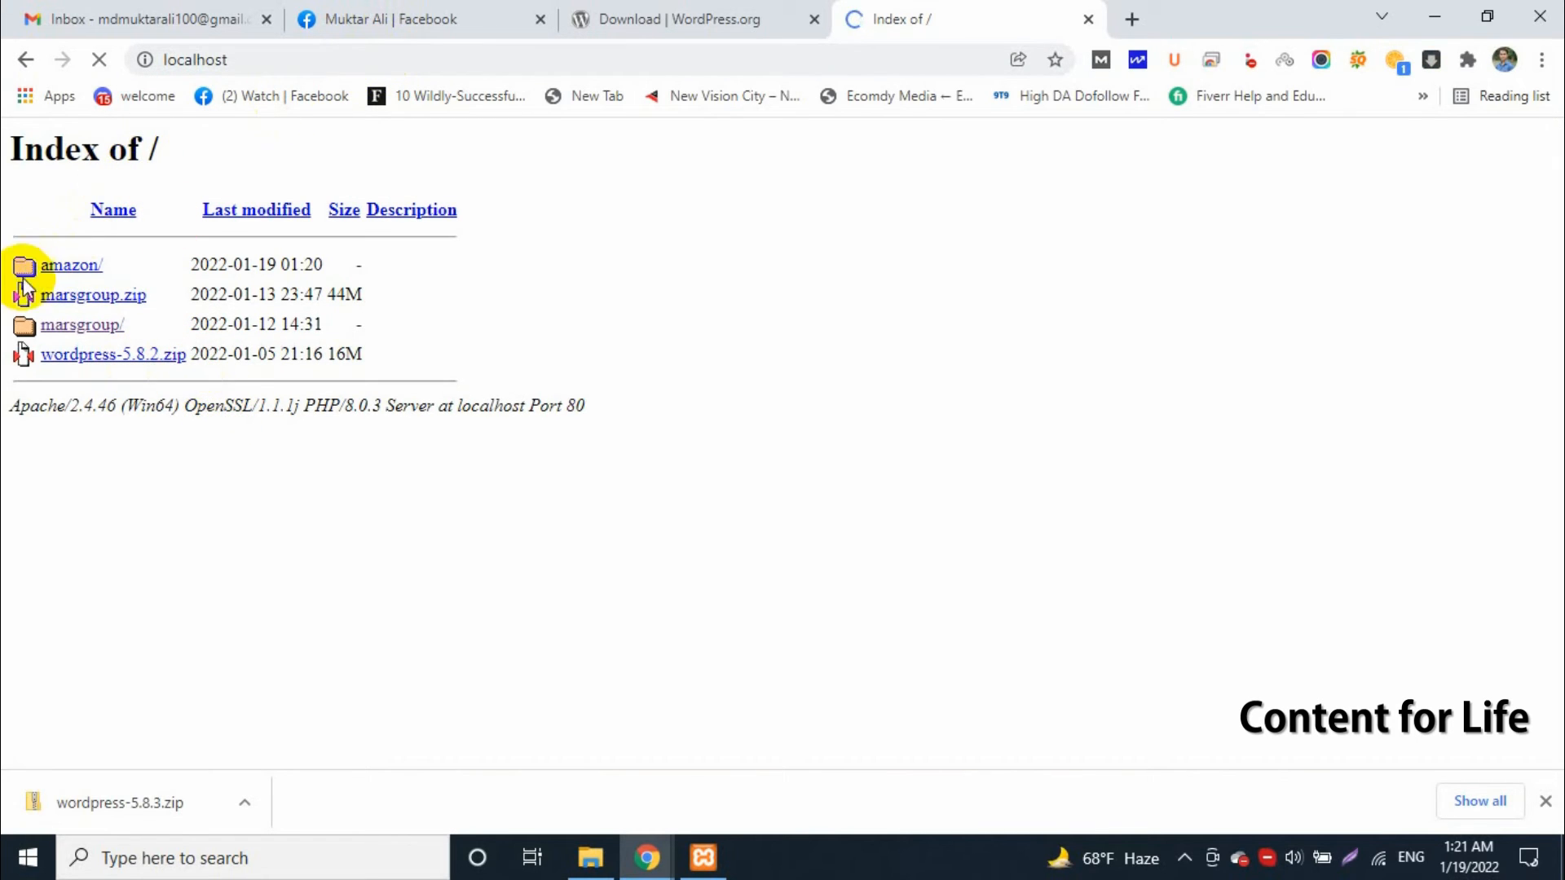
# Go up to the htdocs folder in File Explorer and compare its contents with the localhost index page
pyautogui.click(590, 858)
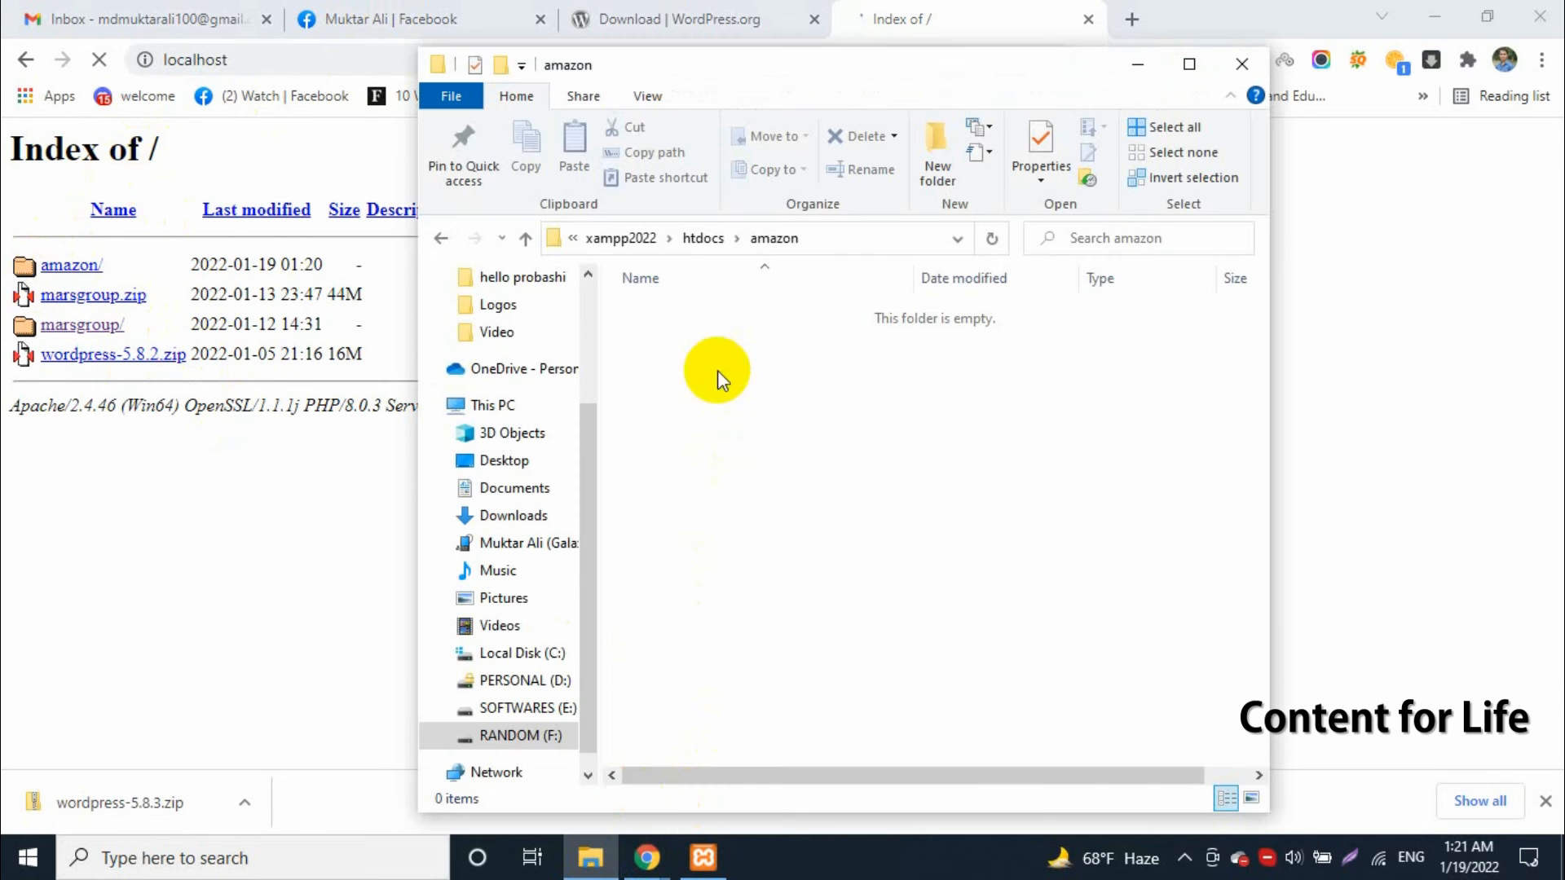
pyautogui.click(668, 238)
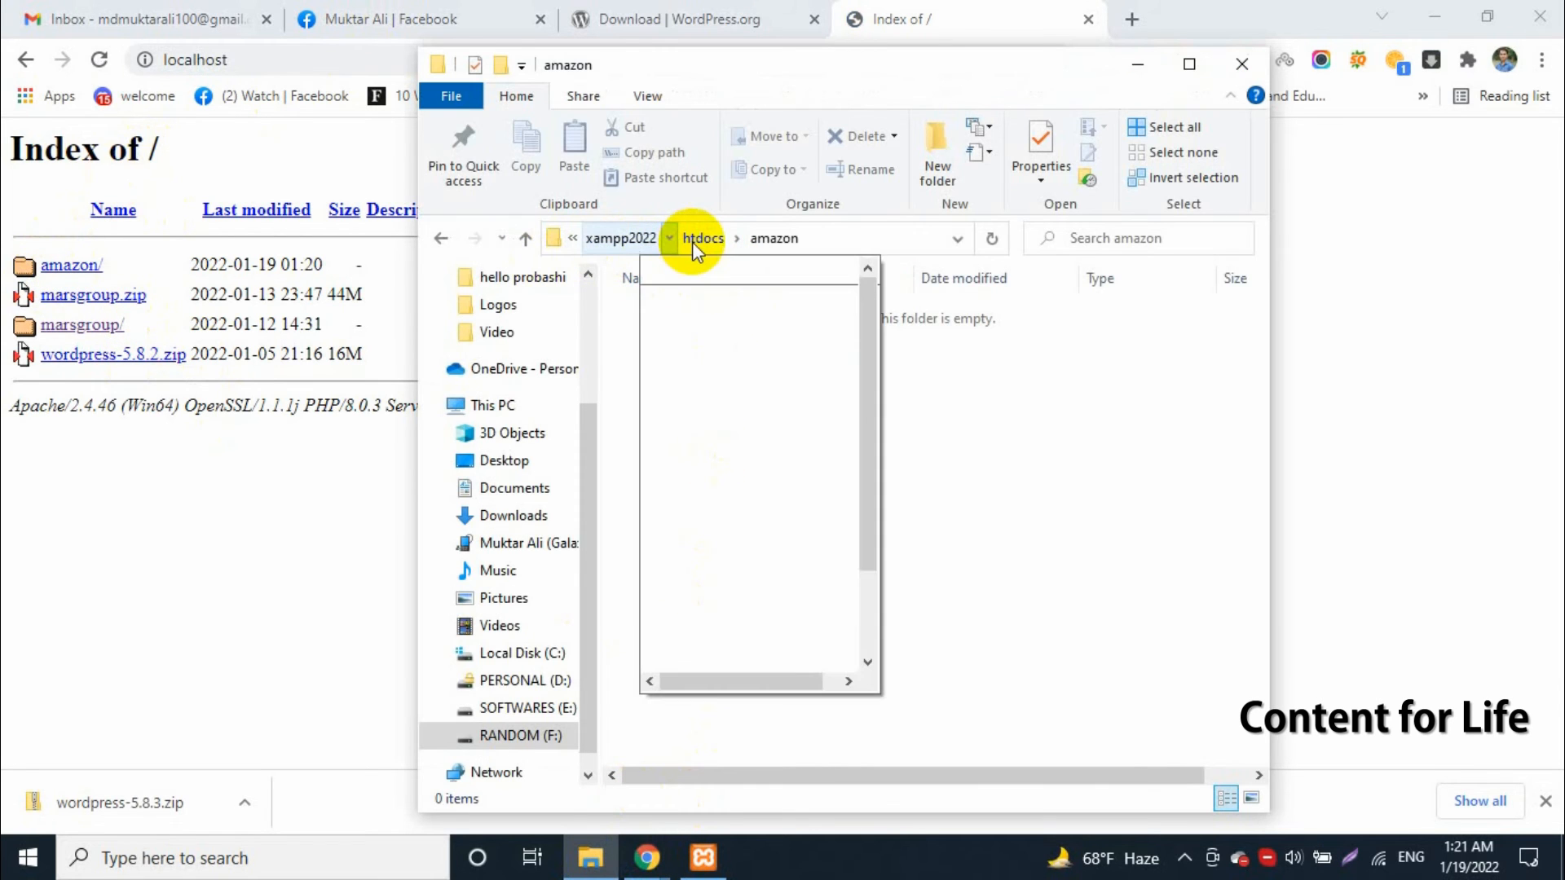
pyautogui.click(699, 238)
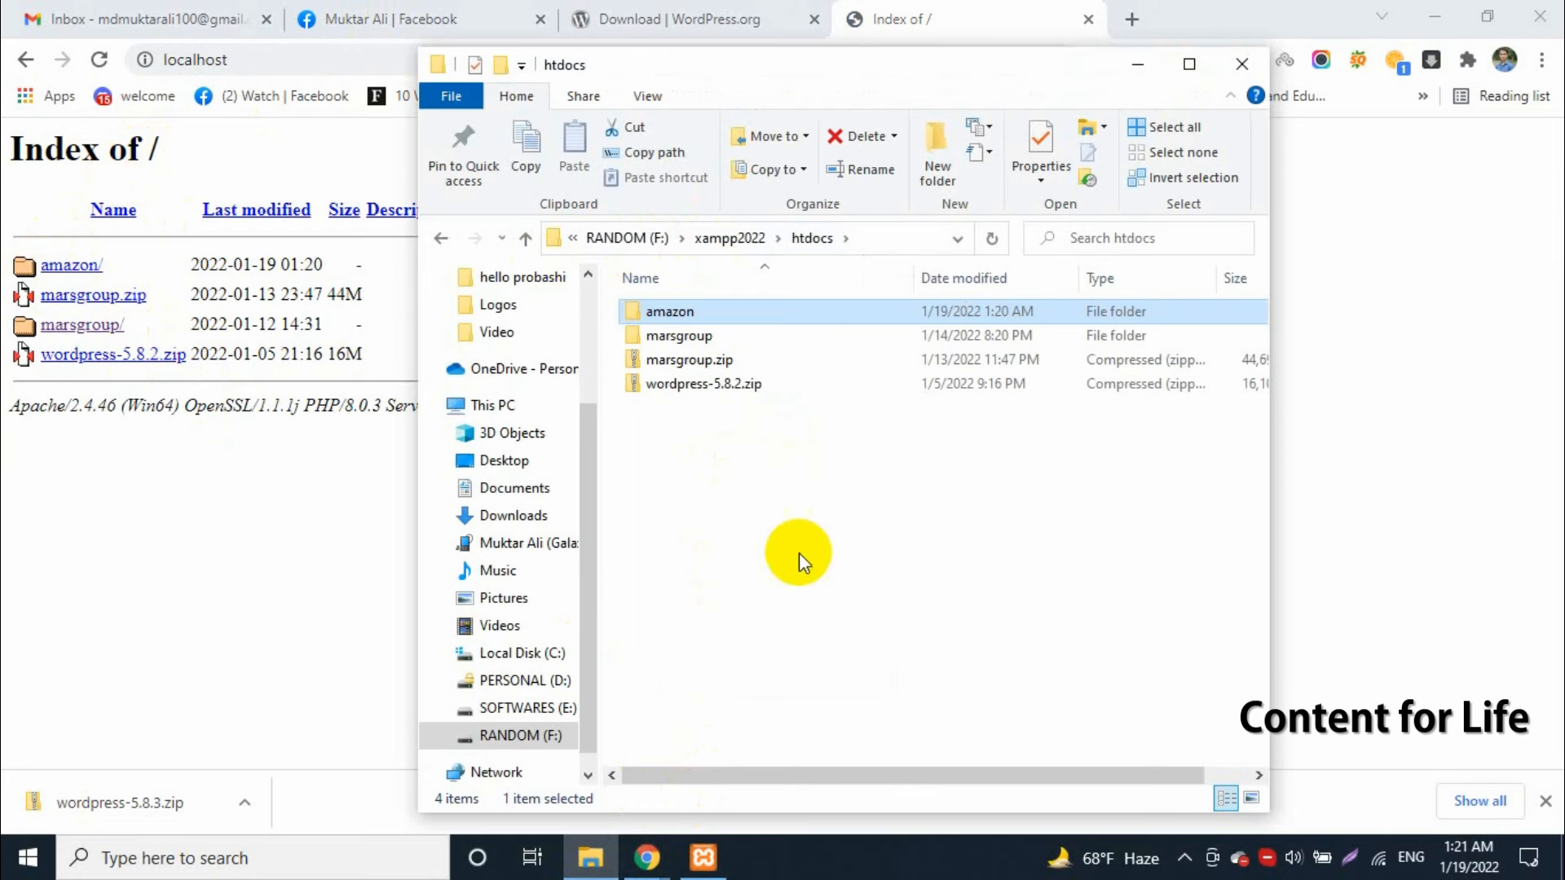
pyautogui.moveTo(799, 553); pyautogui.dragTo(706, 308)
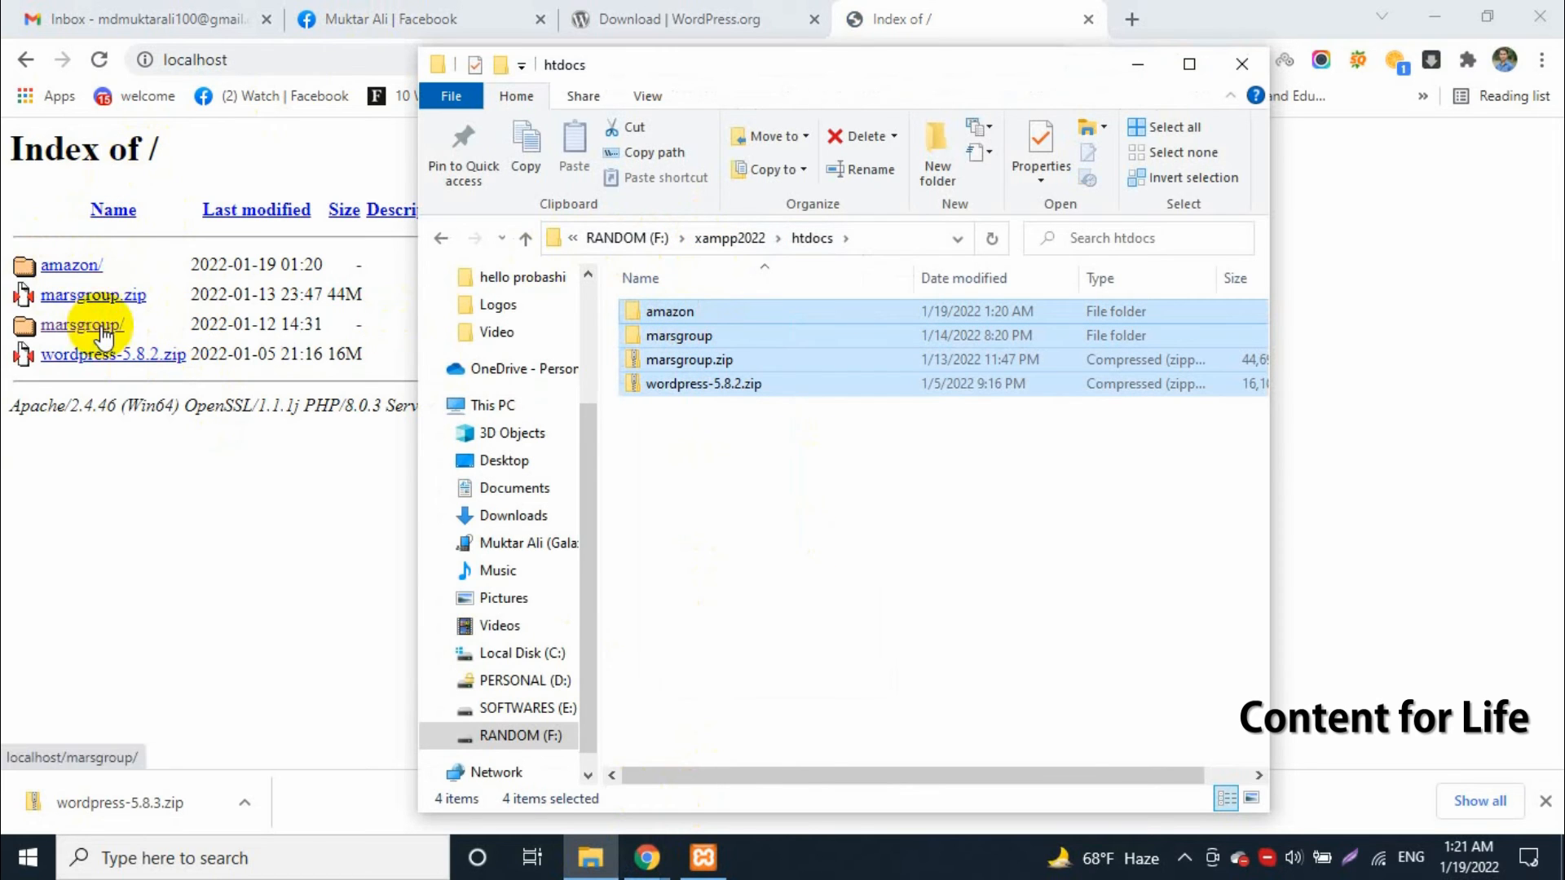
pyautogui.click(693, 448)
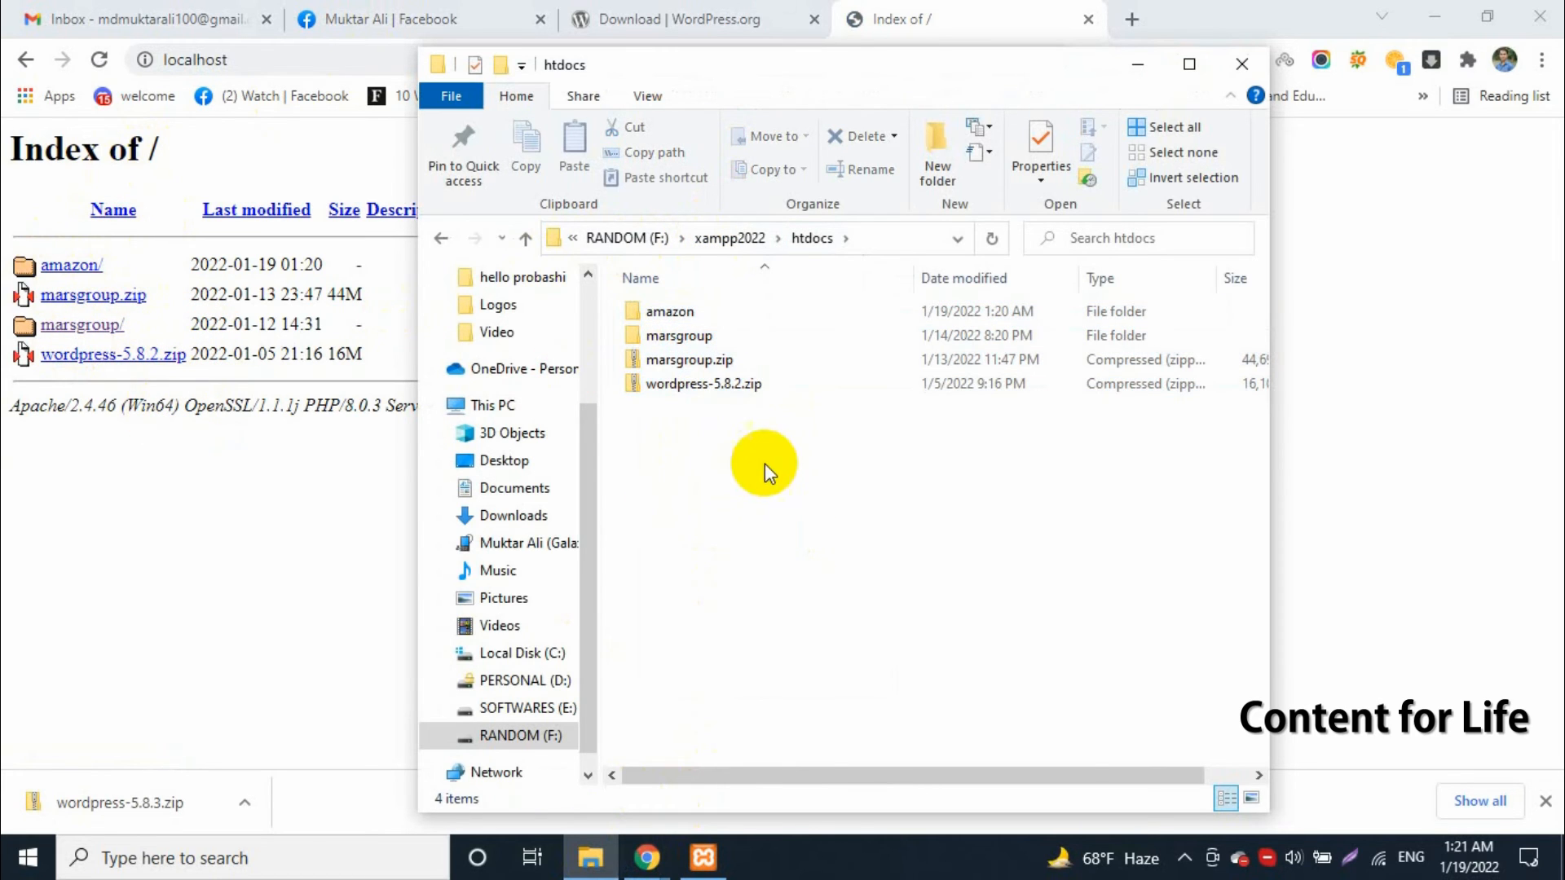
# Create a test folder with the default name in htdocs and reload the localhost index page in the browser
pyautogui.rightClick(705, 449)
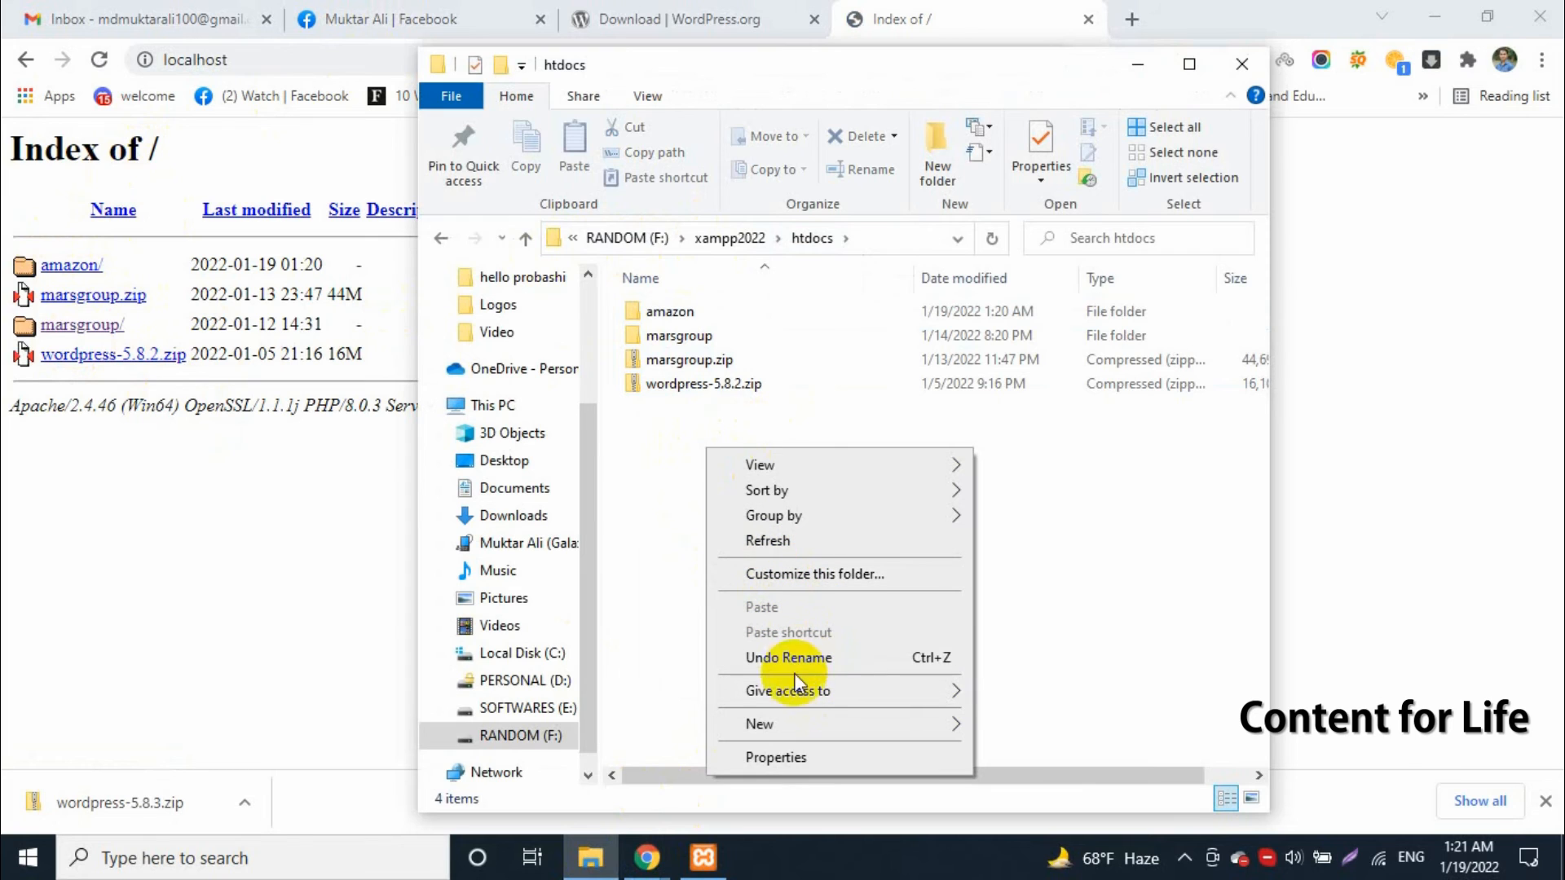
pyautogui.moveTo(789, 720)
pyautogui.click(1092, 511)
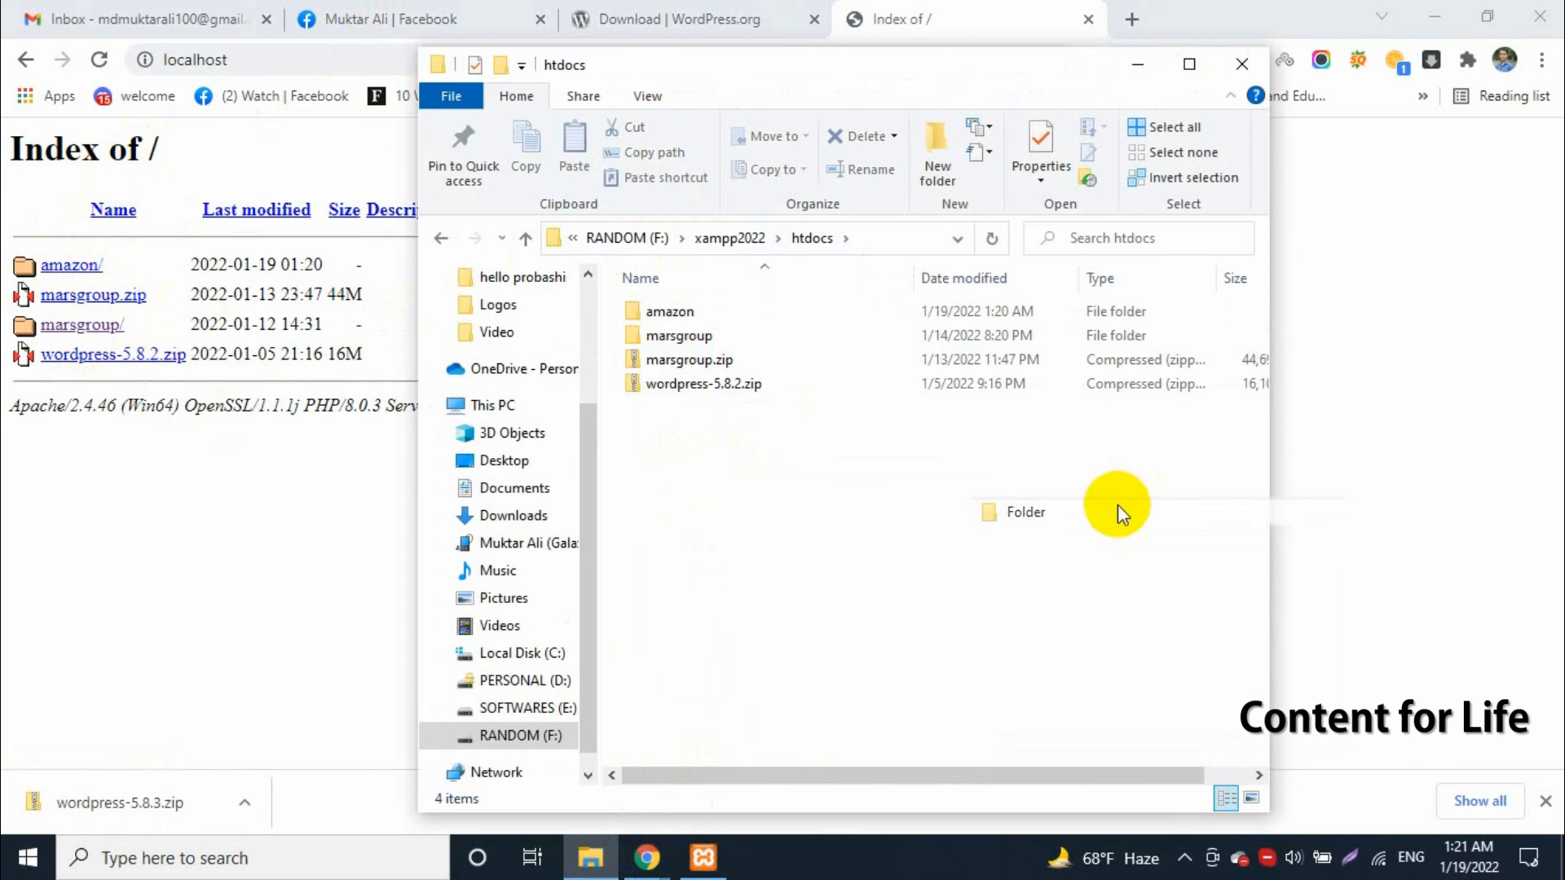
pyautogui.click(809, 579)
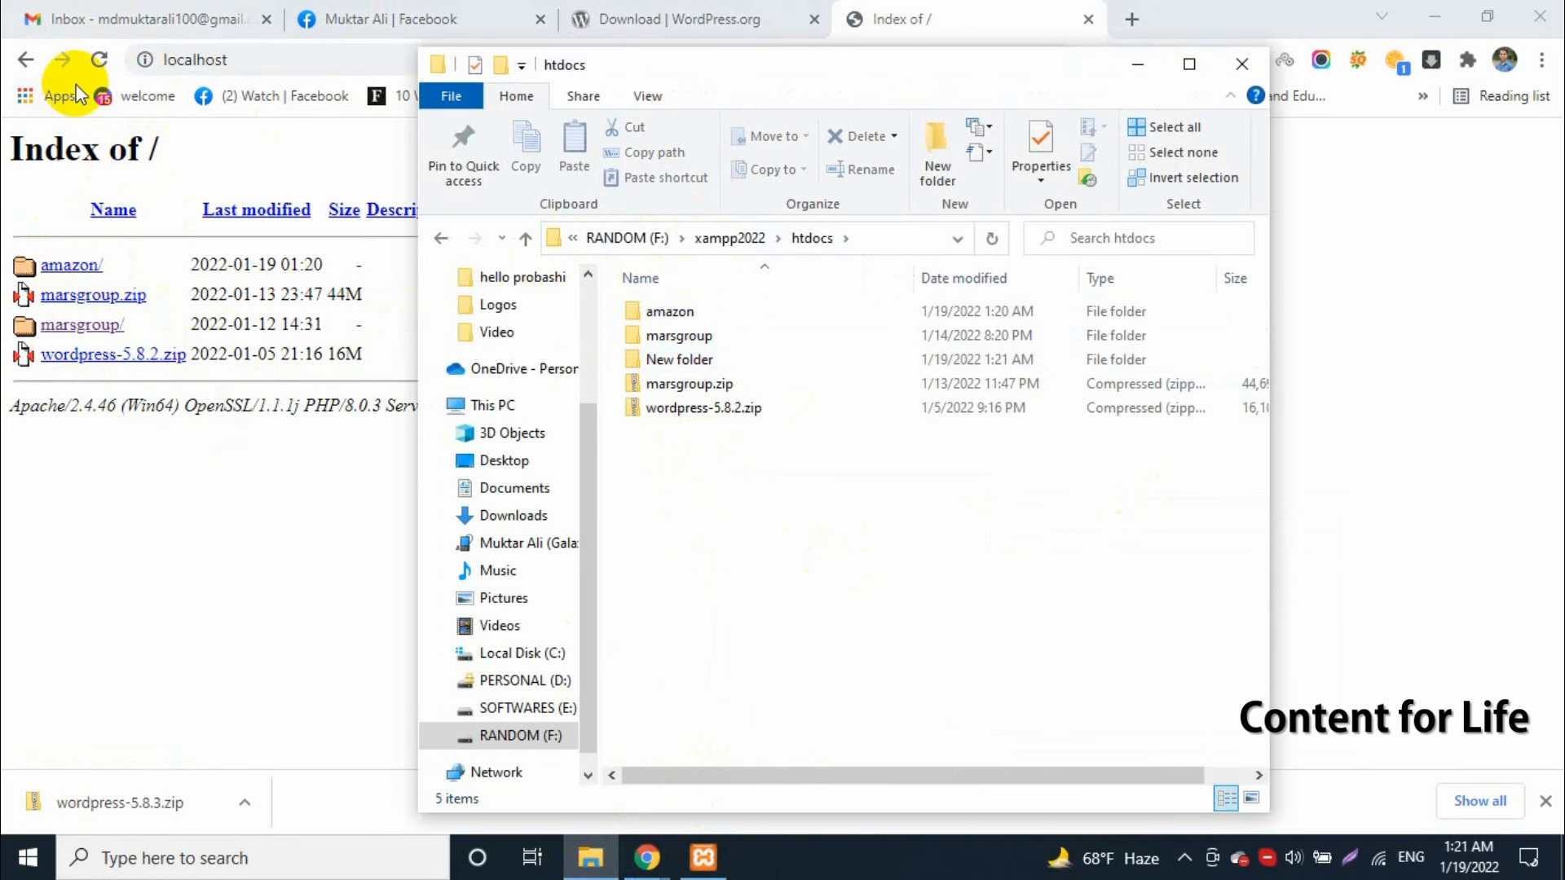
pyautogui.click(100, 62)
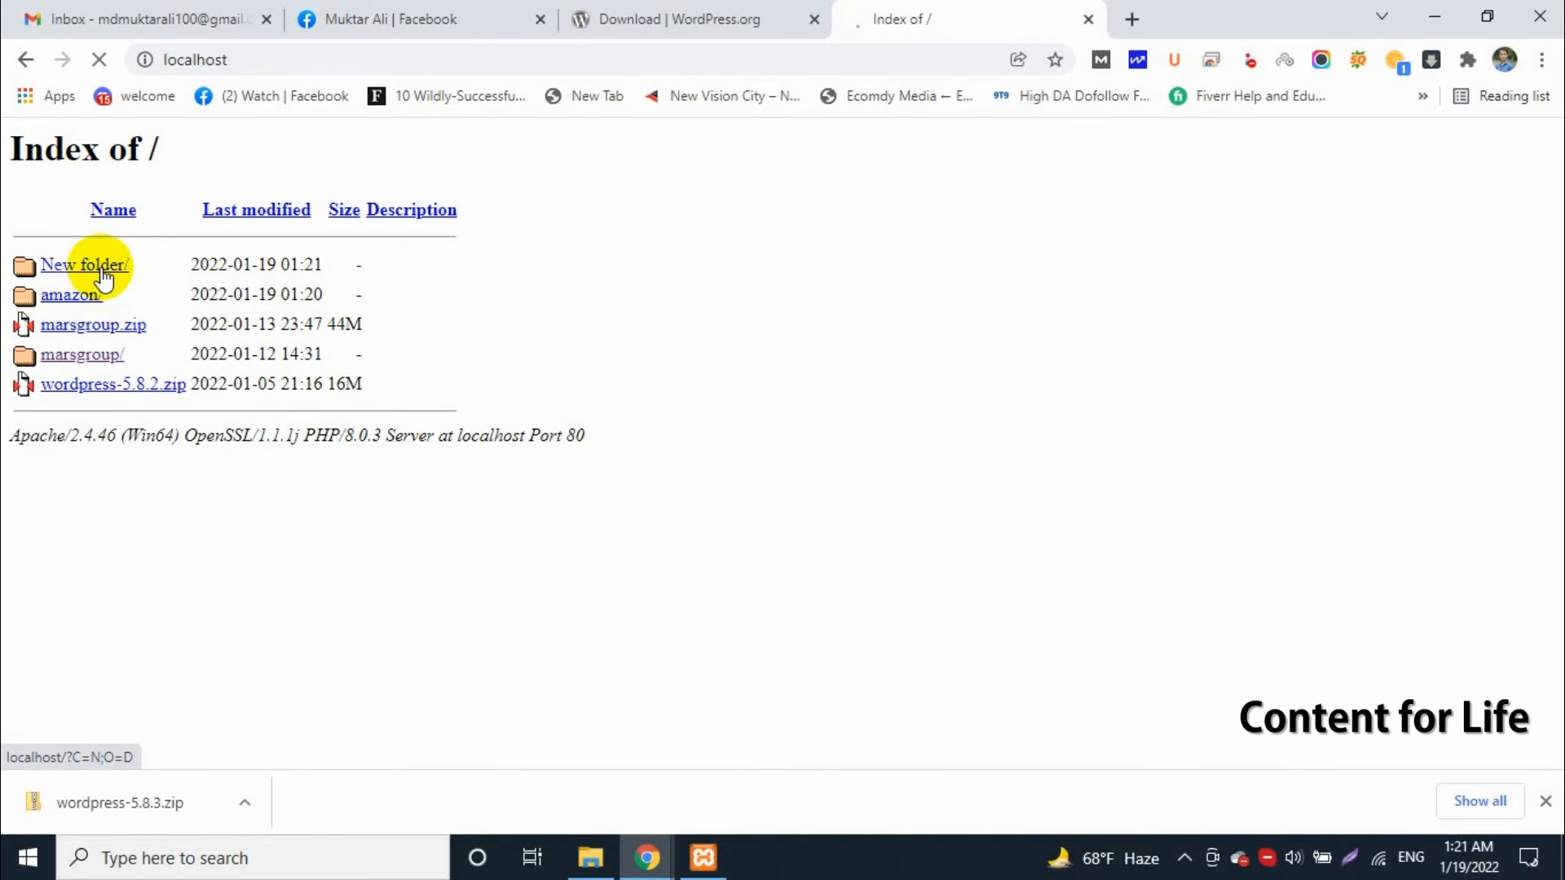
# Delete the test folder named New folder from htdocs and check back on the localhost page in the browser
pyautogui.click(592, 856)
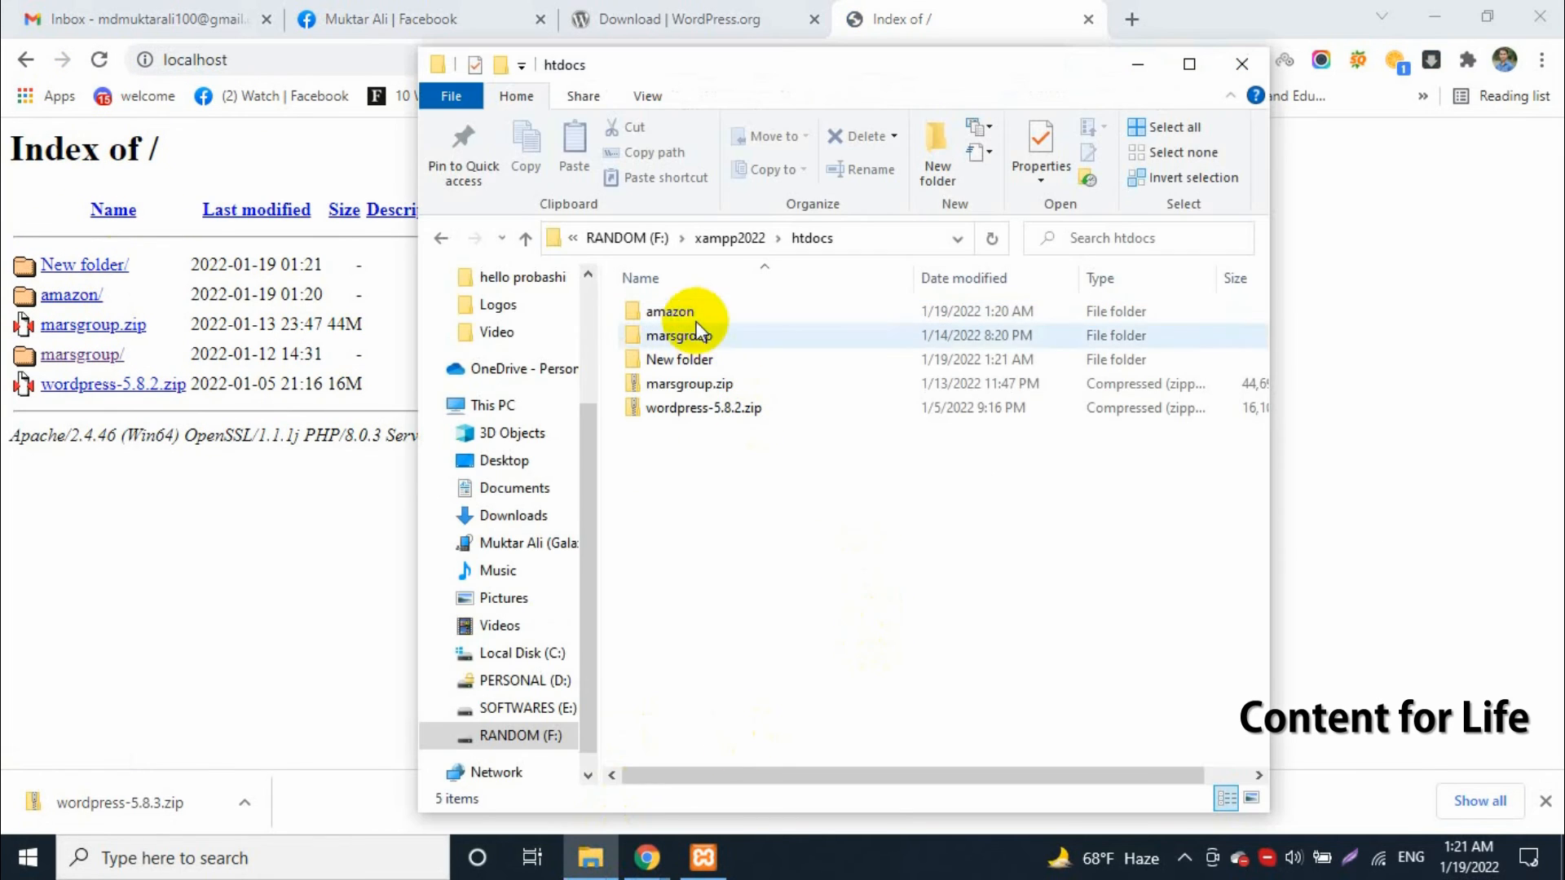
pyautogui.click(701, 371)
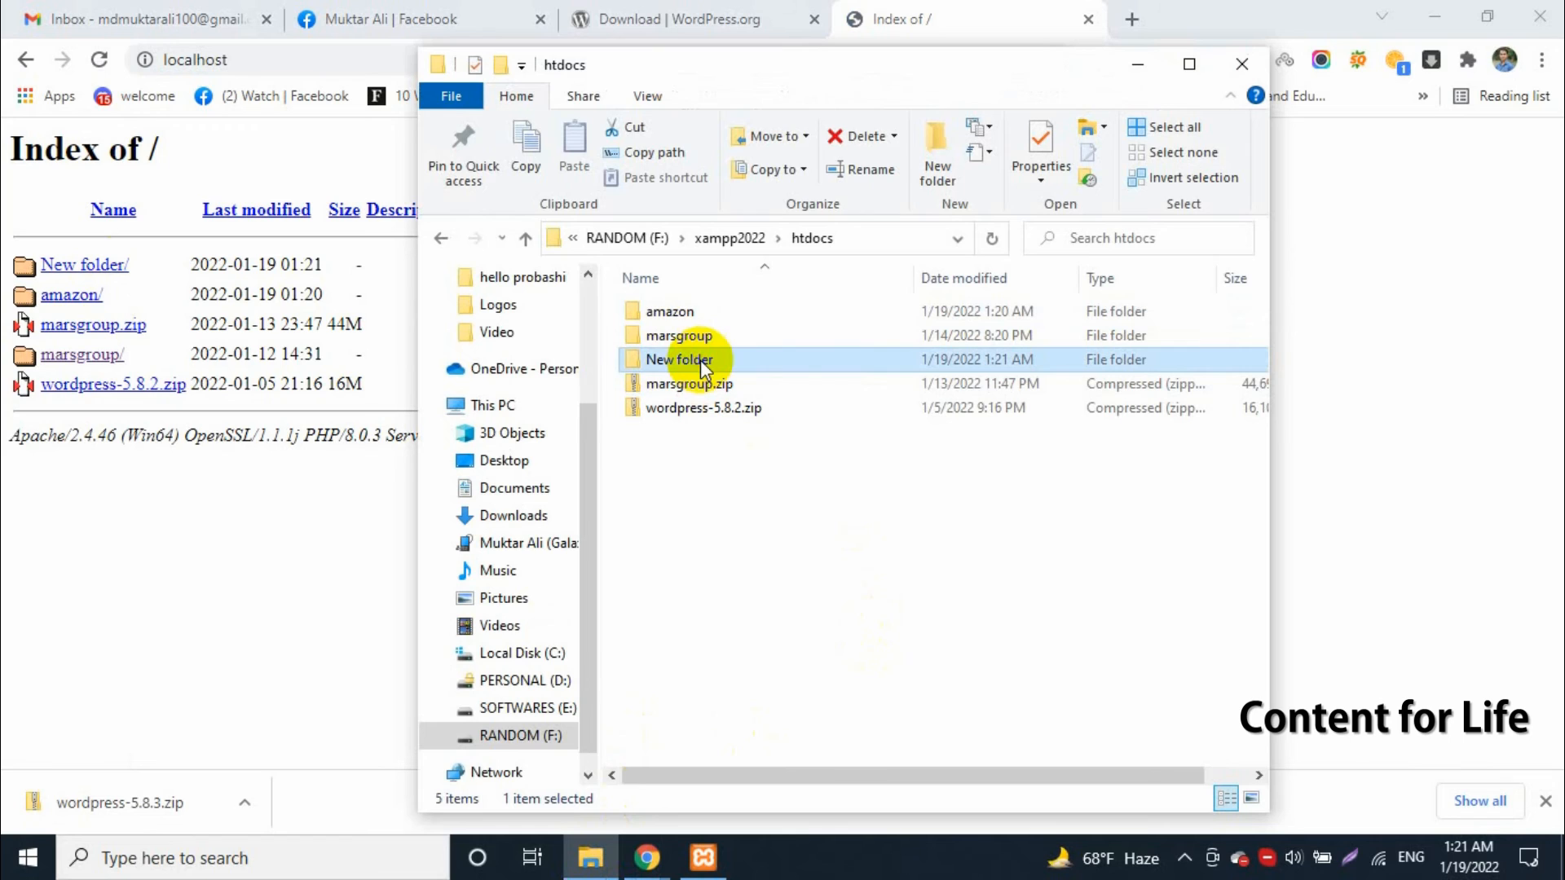
pyautogui.press('Delete')
pyautogui.click(276, 59)
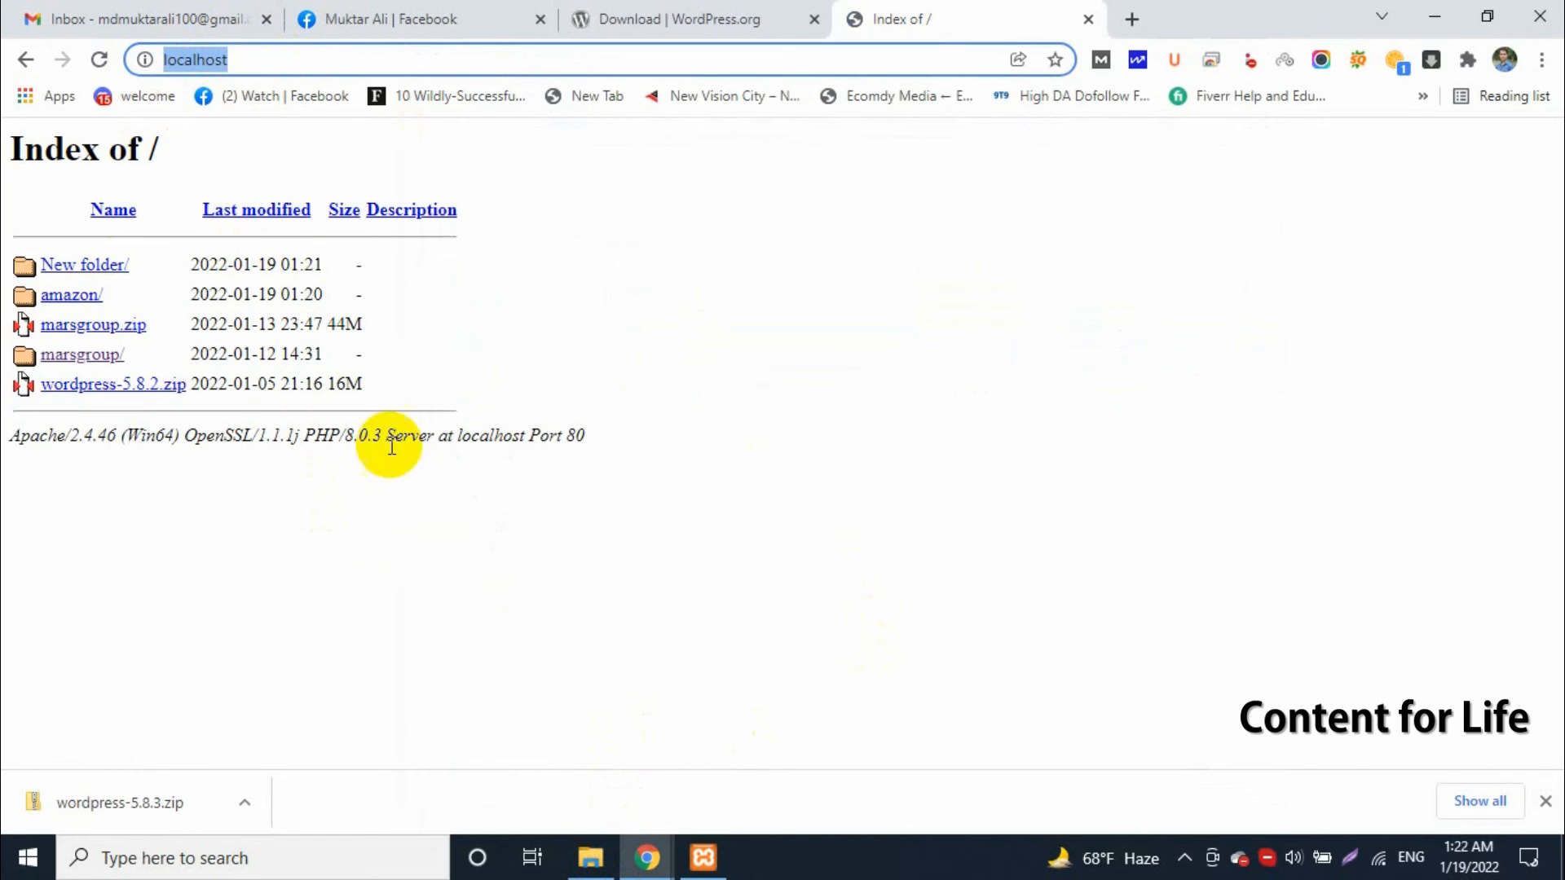
pyautogui.click(561, 872)
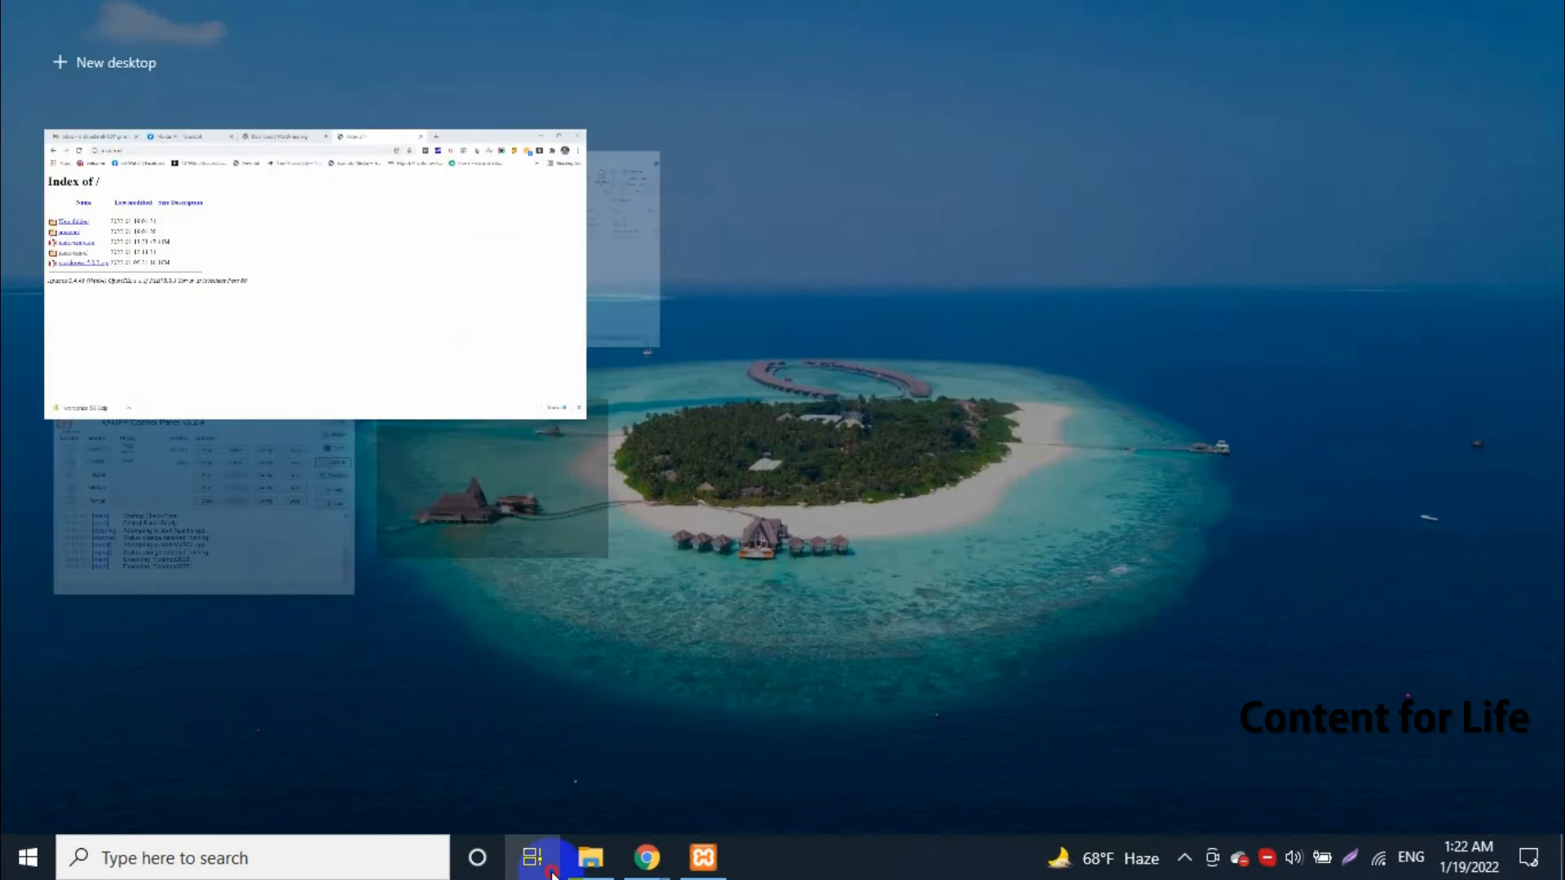
# Open the amazon folder inside htdocs in File Explorer and load localhost/amazon in the browser
pyautogui.click(594, 869)
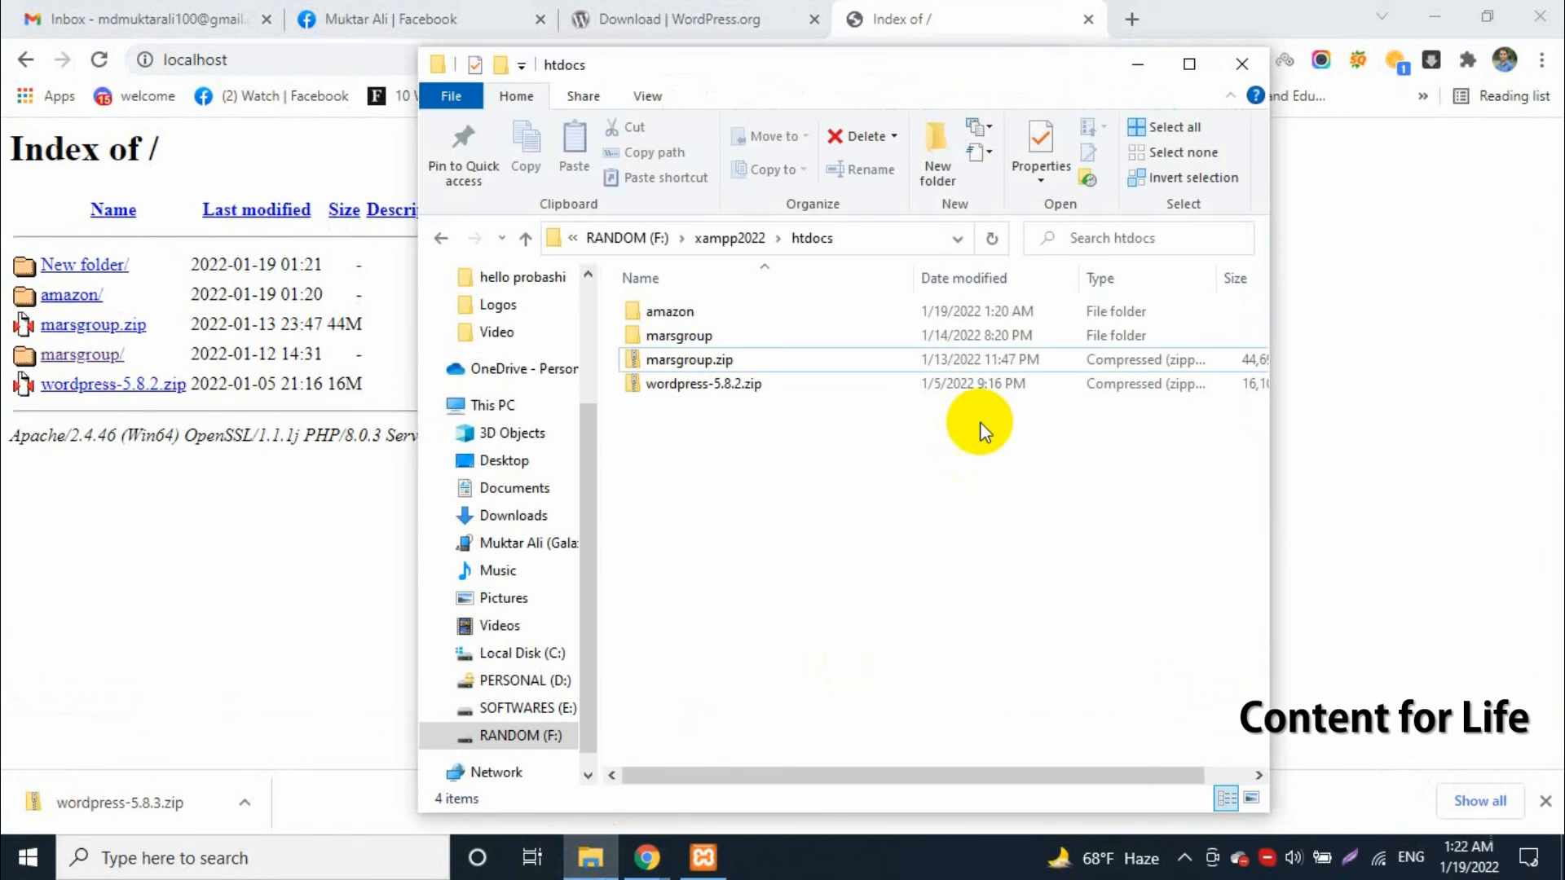
pyautogui.doubleClick(669, 310)
pyautogui.click(277, 63)
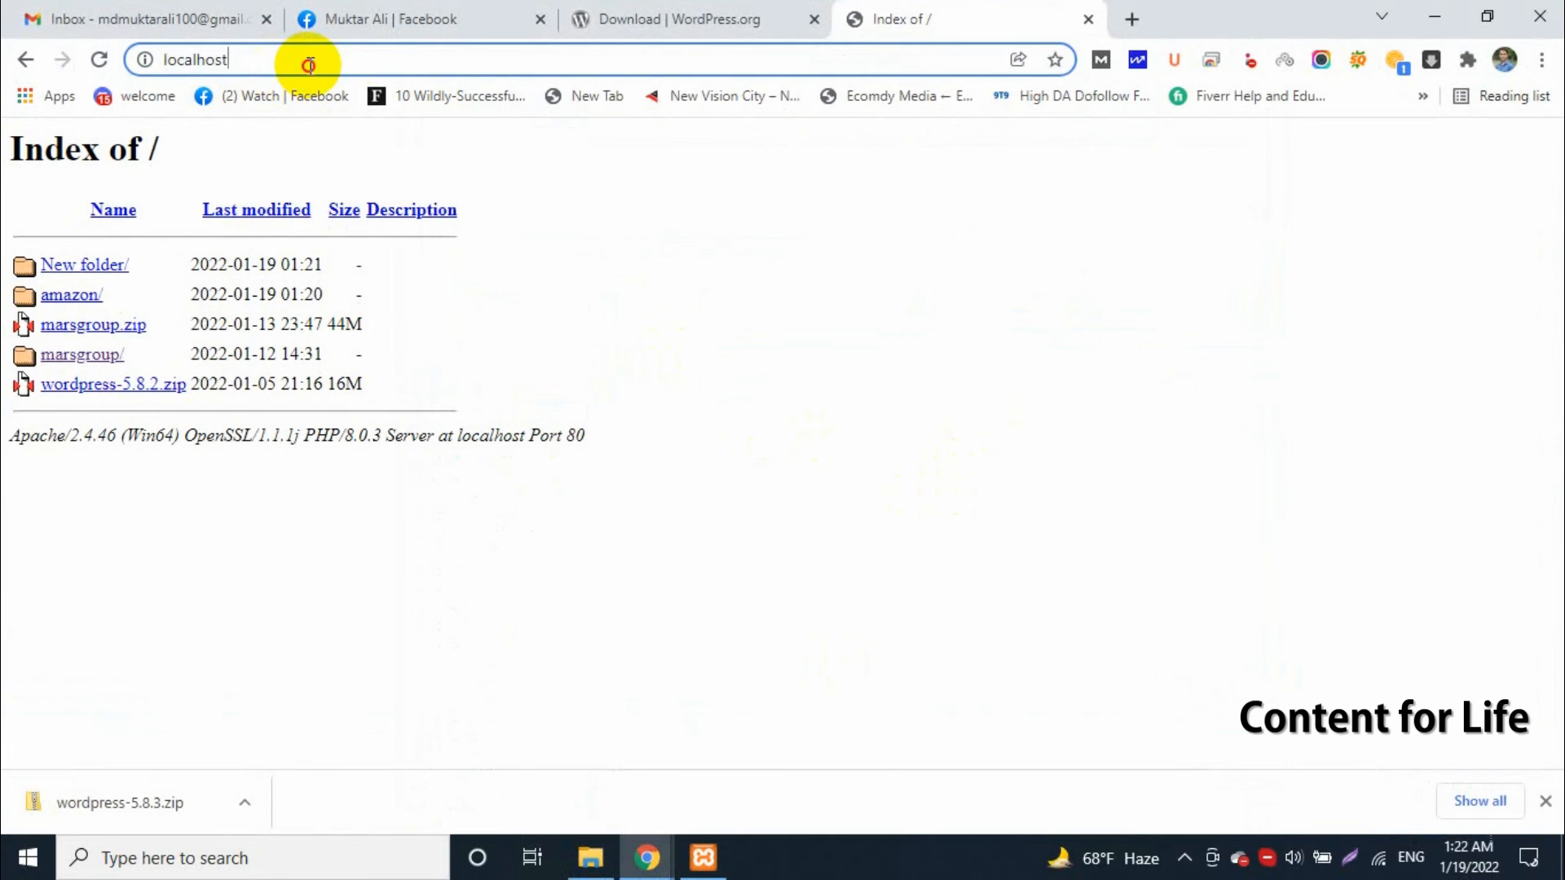
pyautogui.write('/')
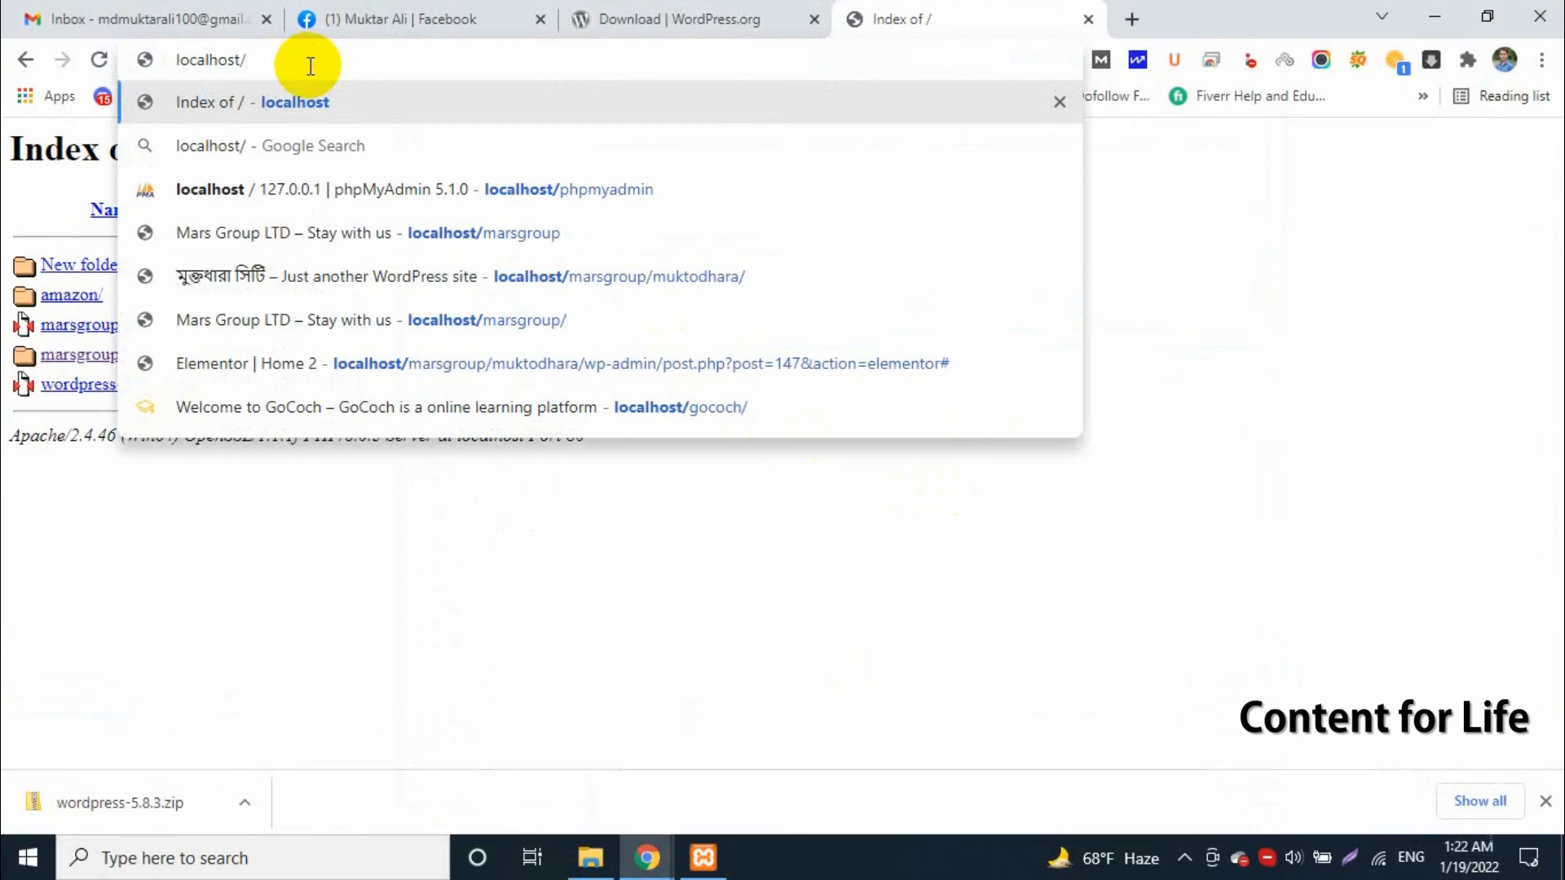
pyautogui.write('\\')
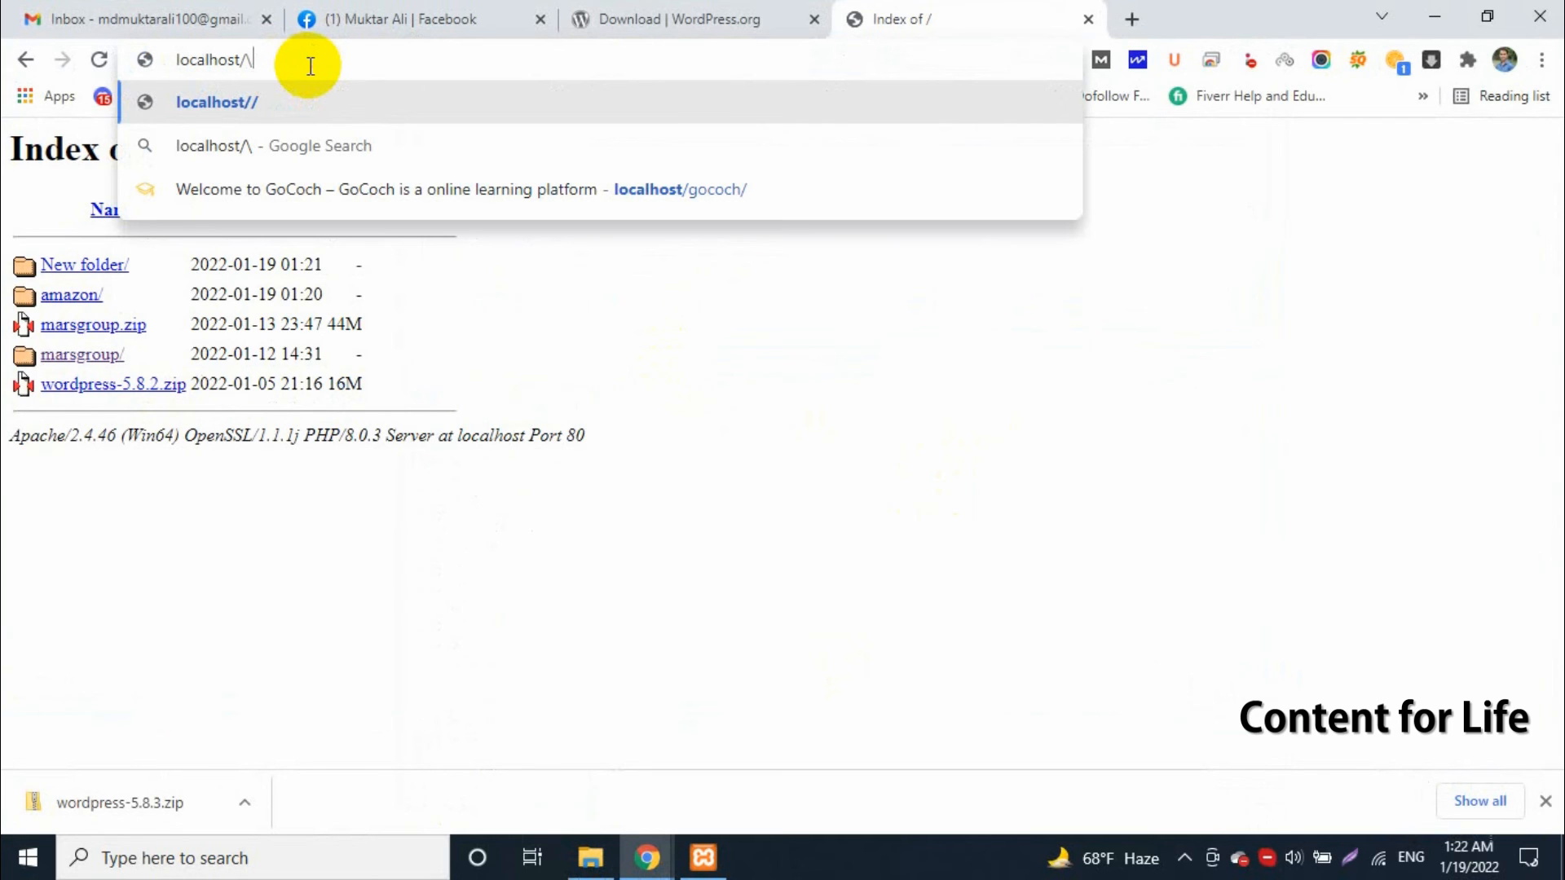
pyautogui.press('BackSpace')
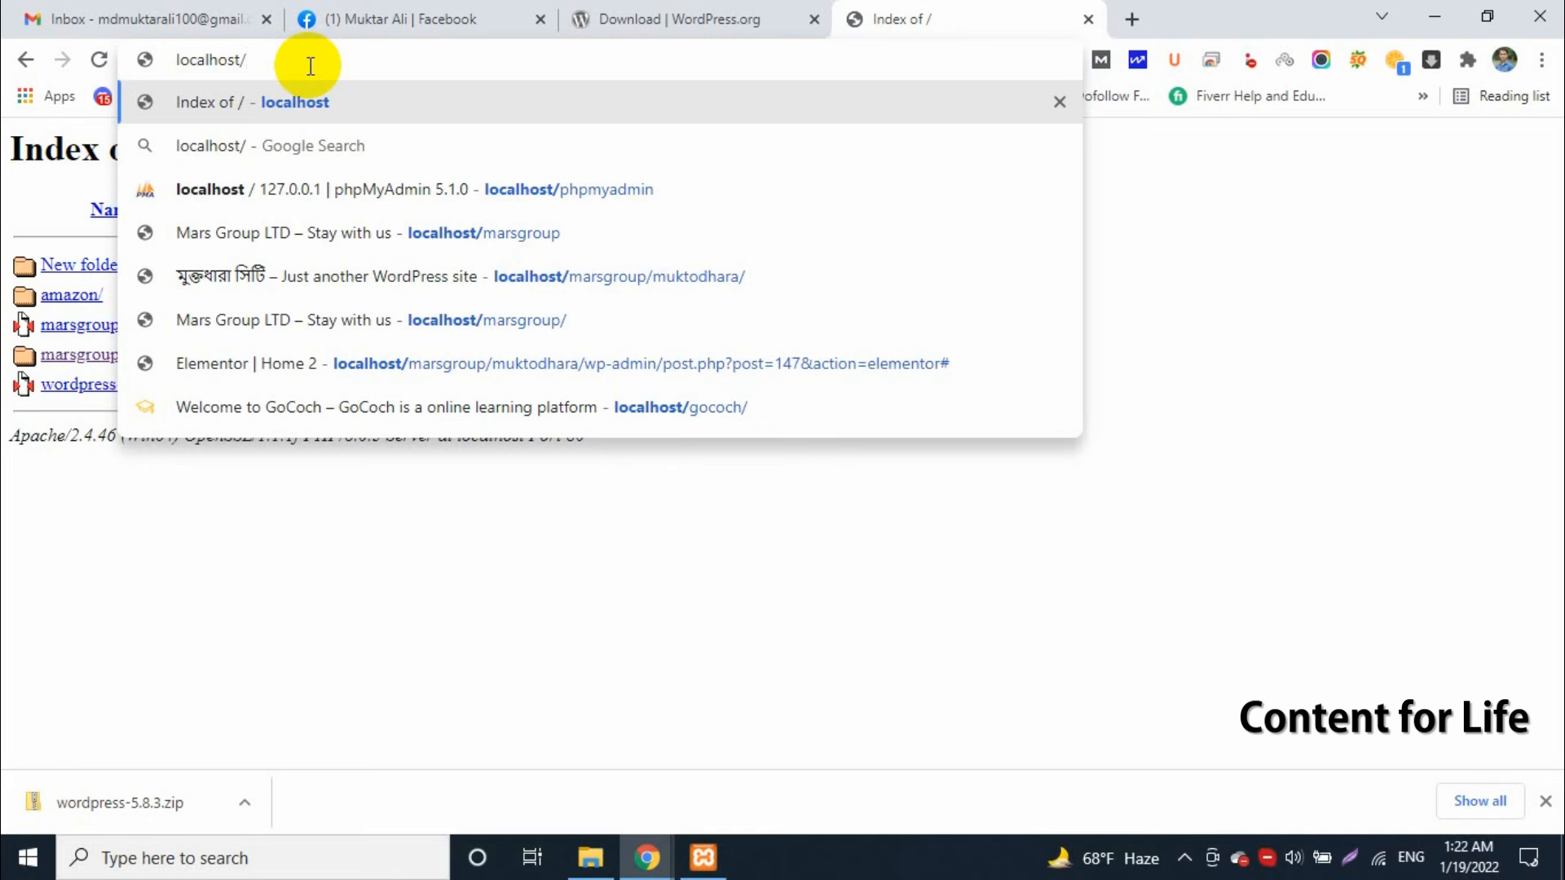
pyautogui.write('amazon')
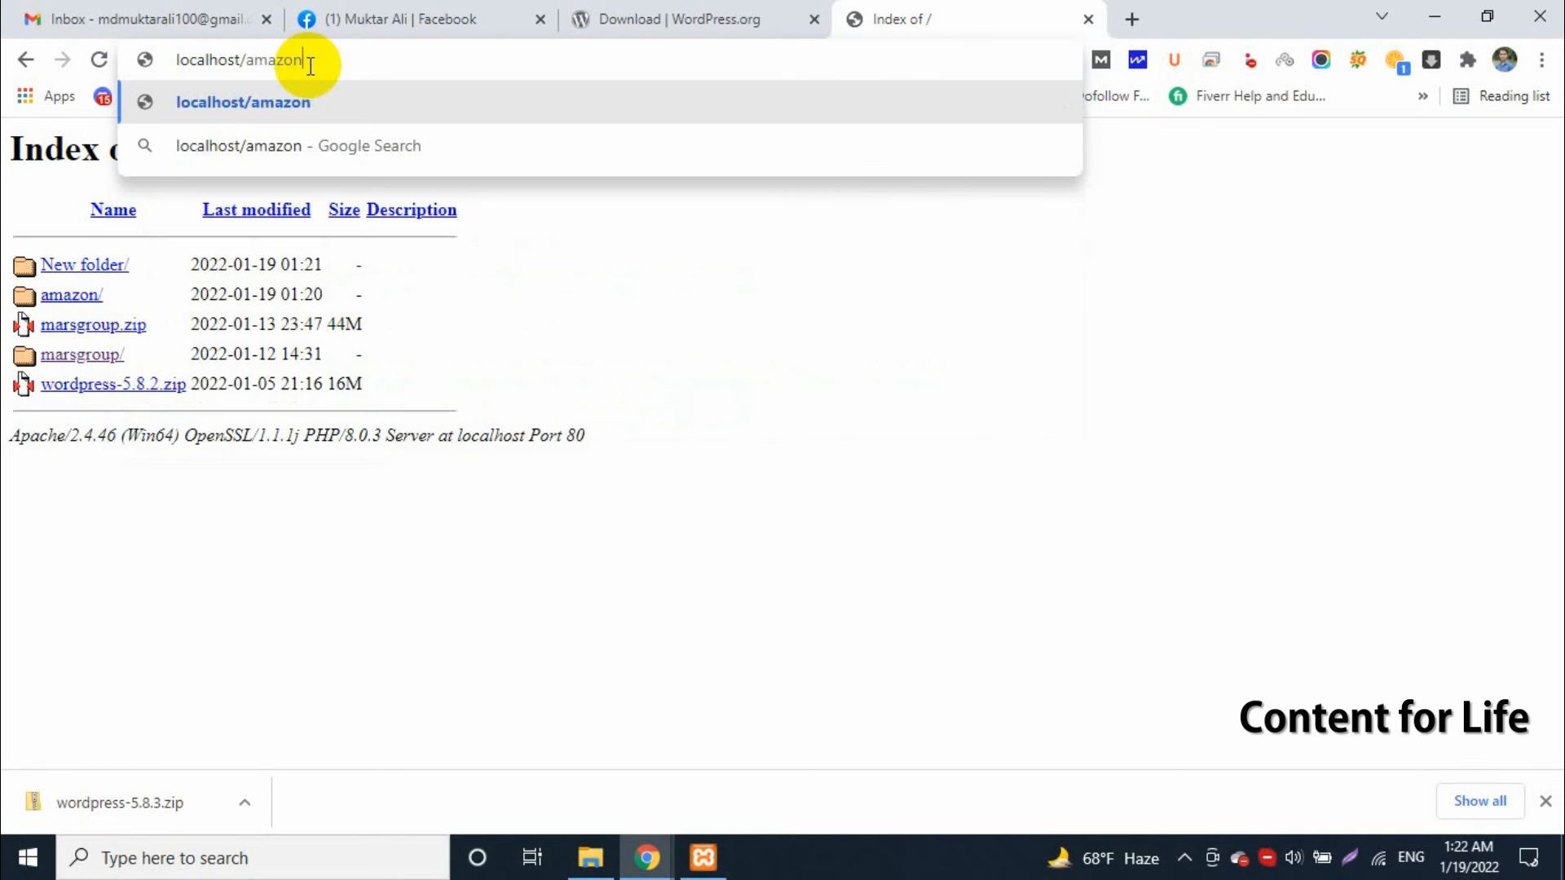
pyautogui.press('Return')
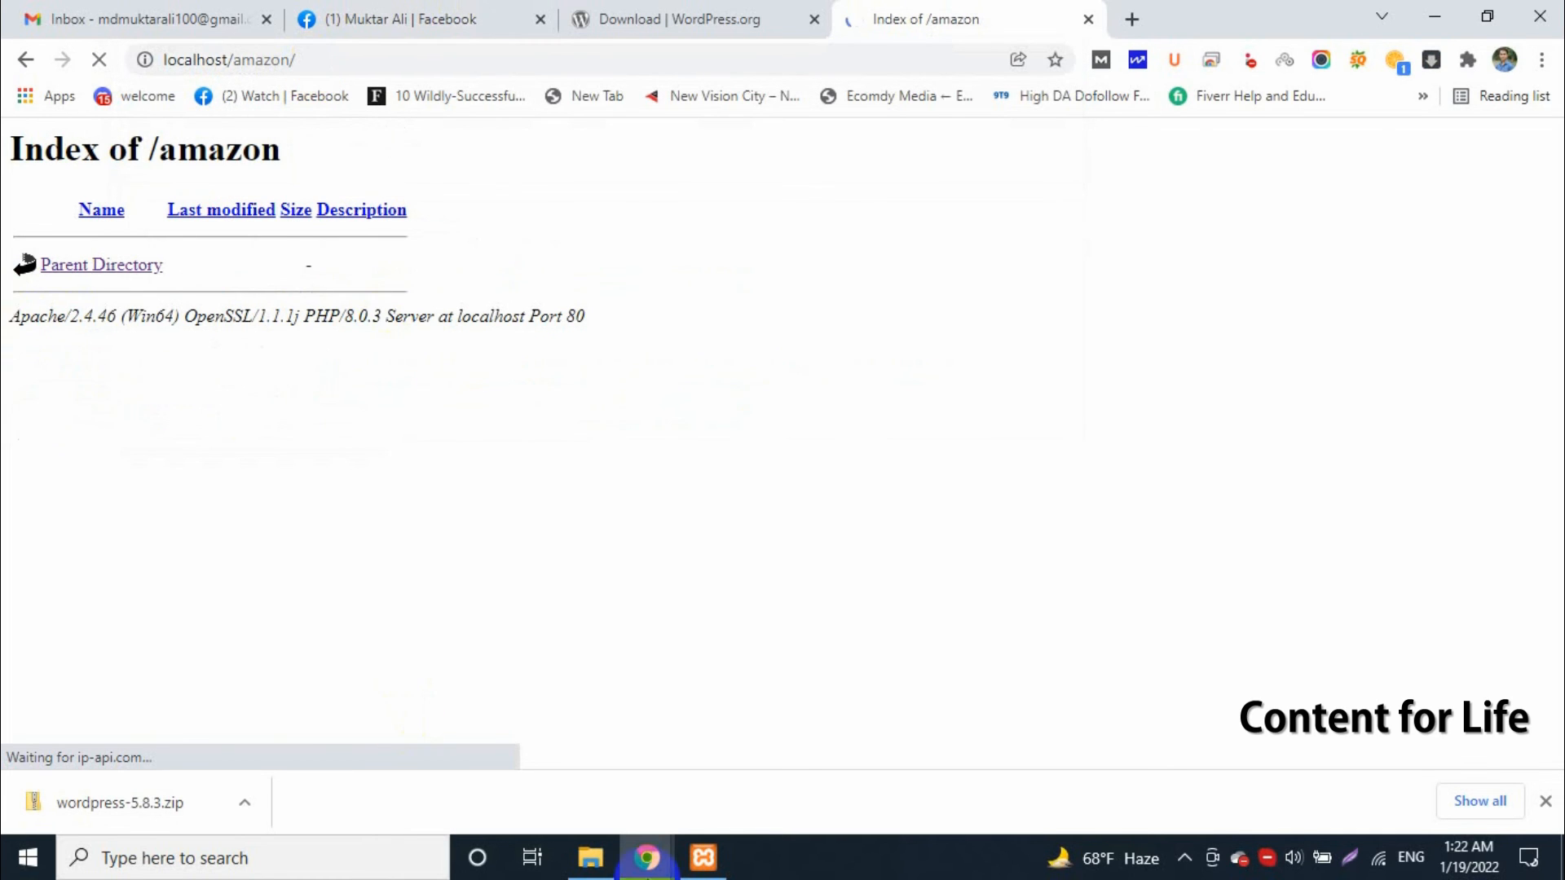
# Create a text document with the default name in the amazon folder and reload the localhost/amazon page in the browser
pyautogui.click(592, 857)
pyautogui.rightClick(804, 375)
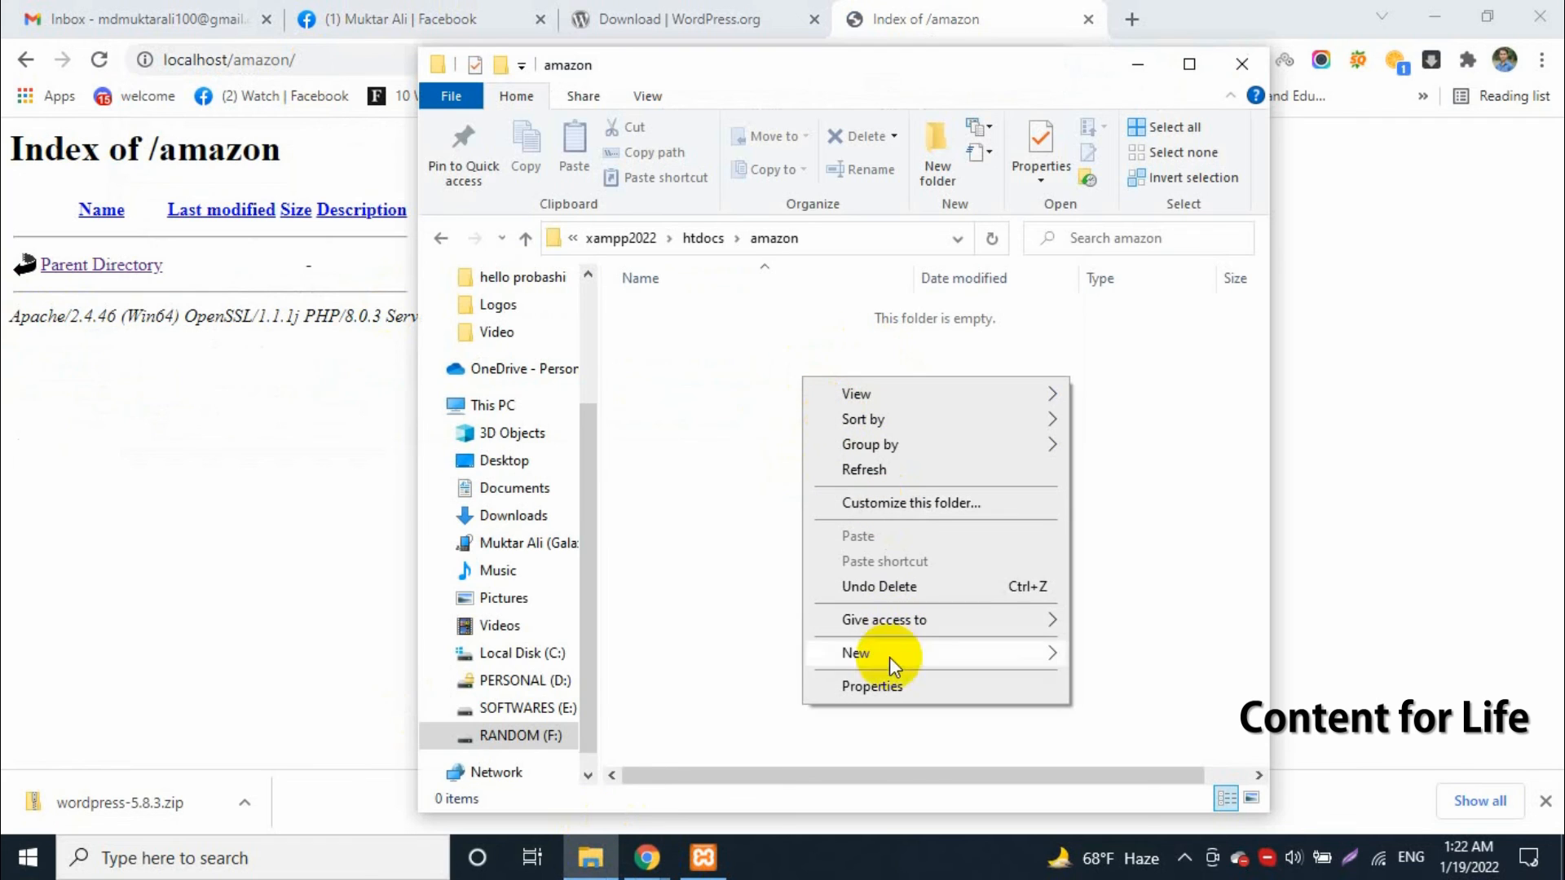
pyautogui.moveTo(891, 657)
pyautogui.click(1152, 607)
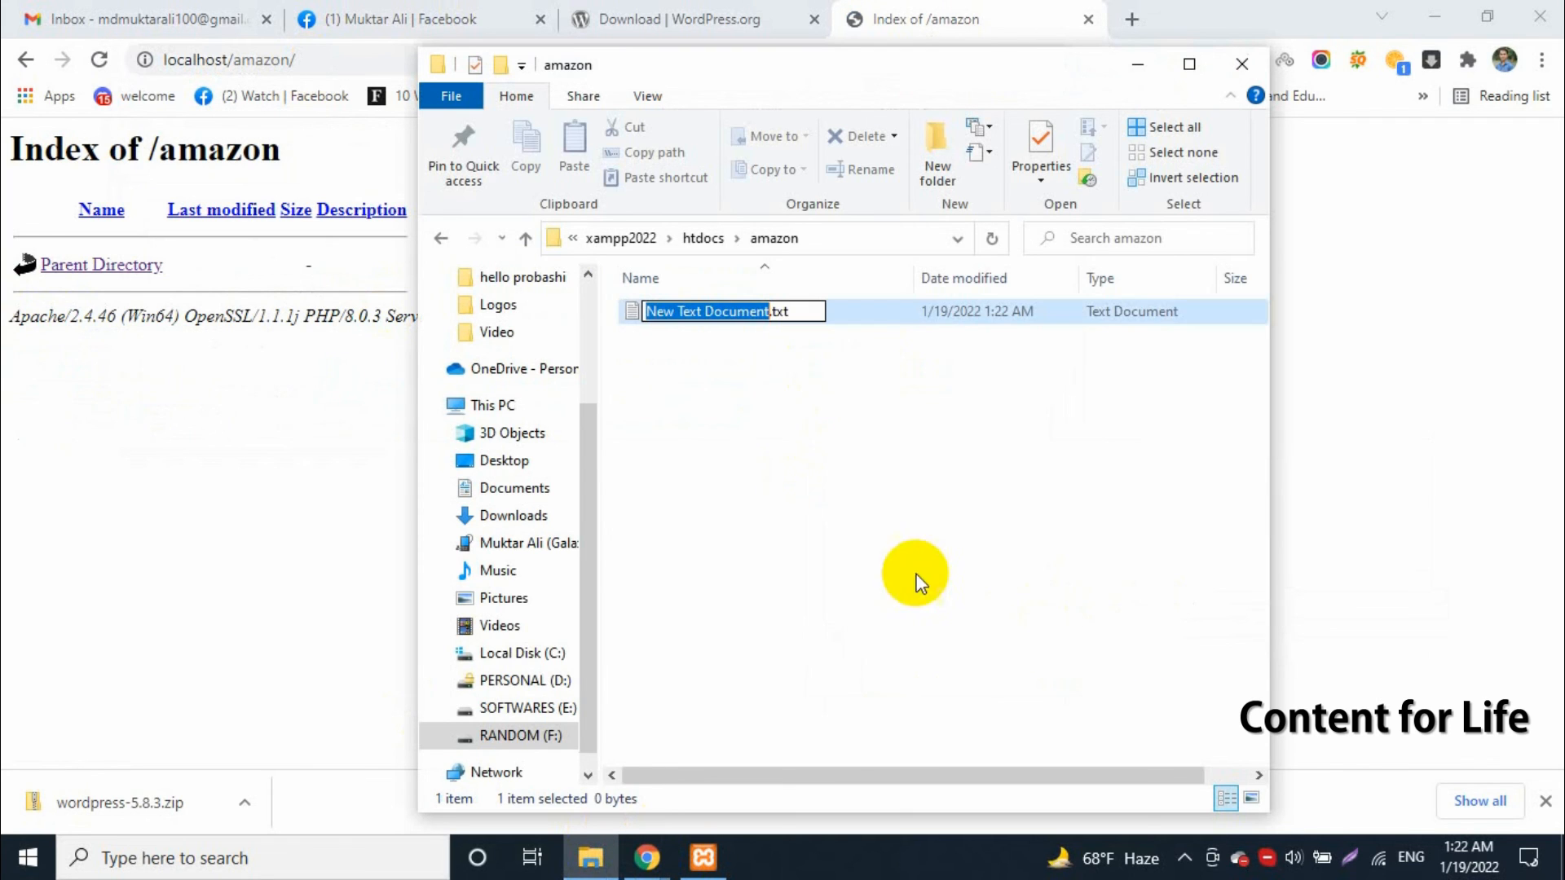
pyautogui.press('Return')
pyautogui.click(98, 59)
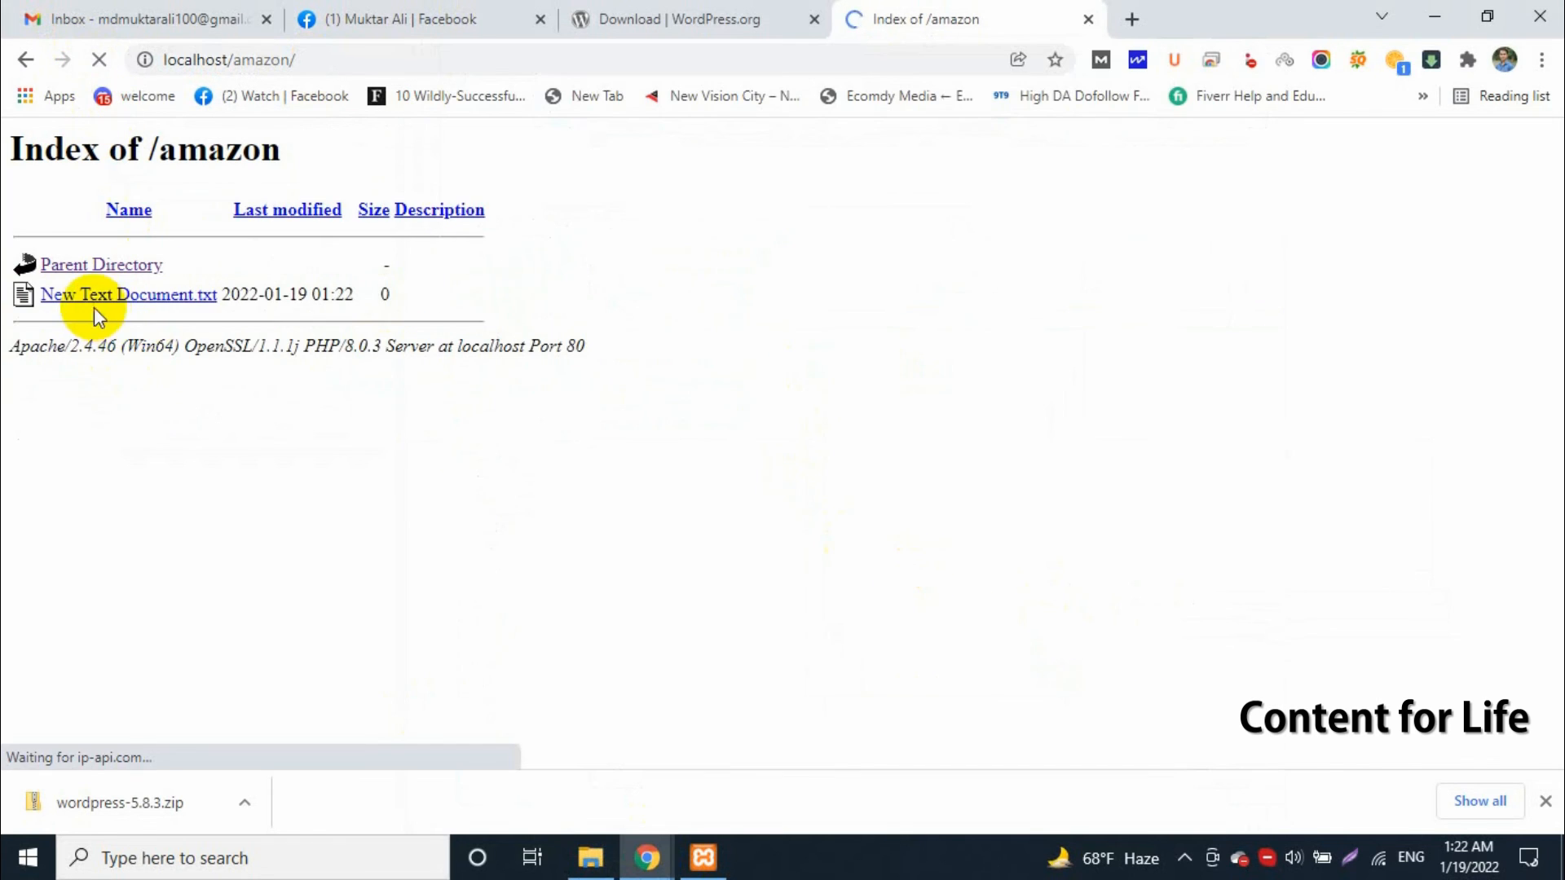
# Open New Text Document.txt from the amazon folder in Notepad, enter the text Hello and save the file
pyautogui.click(604, 862)
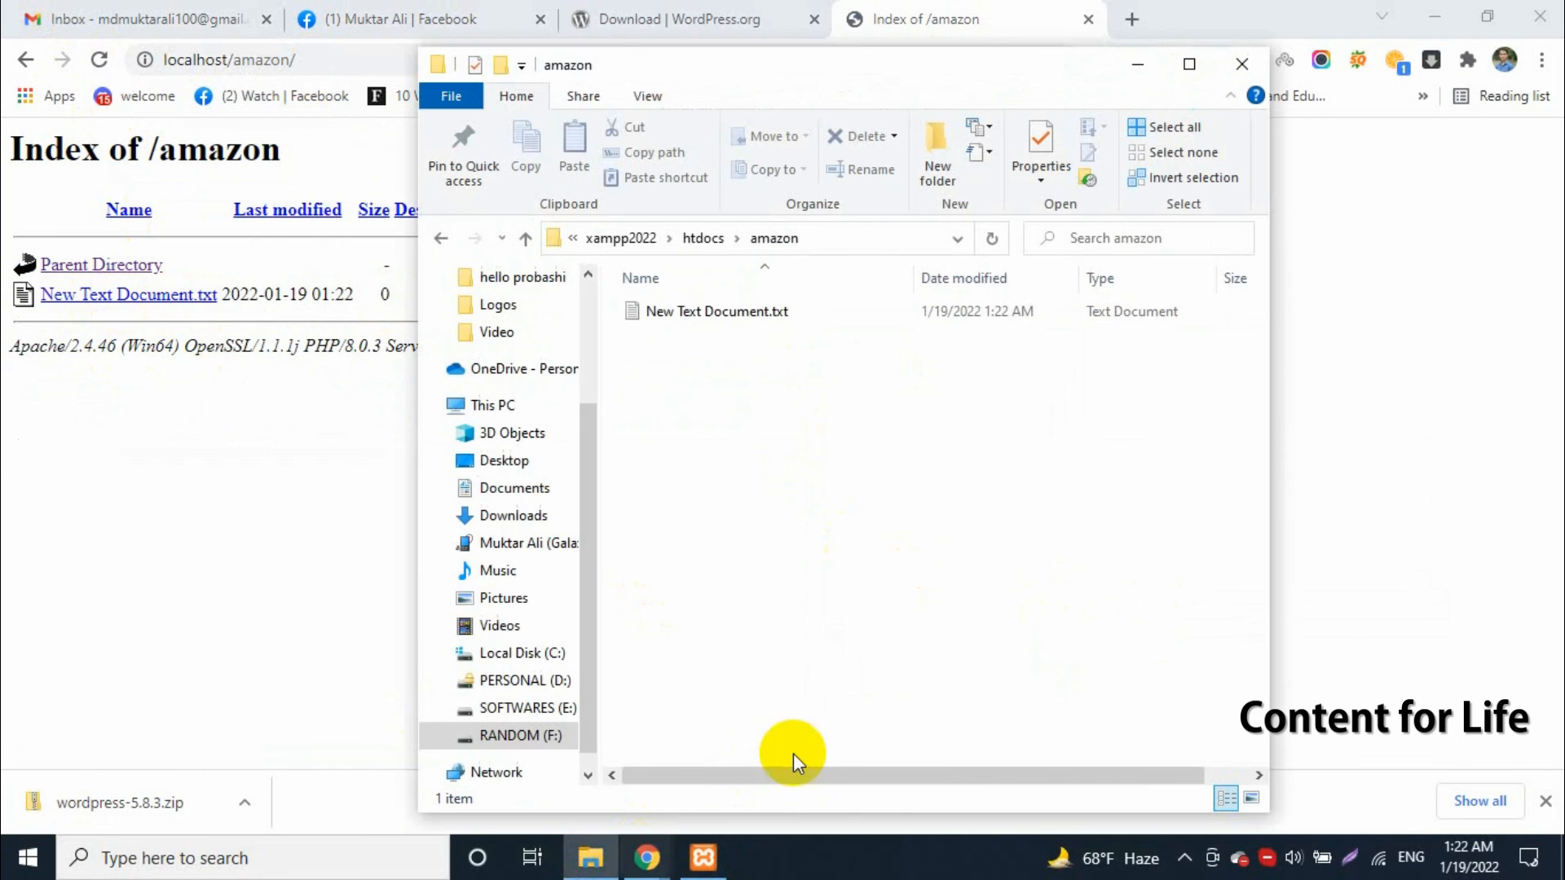
pyautogui.click(706, 322)
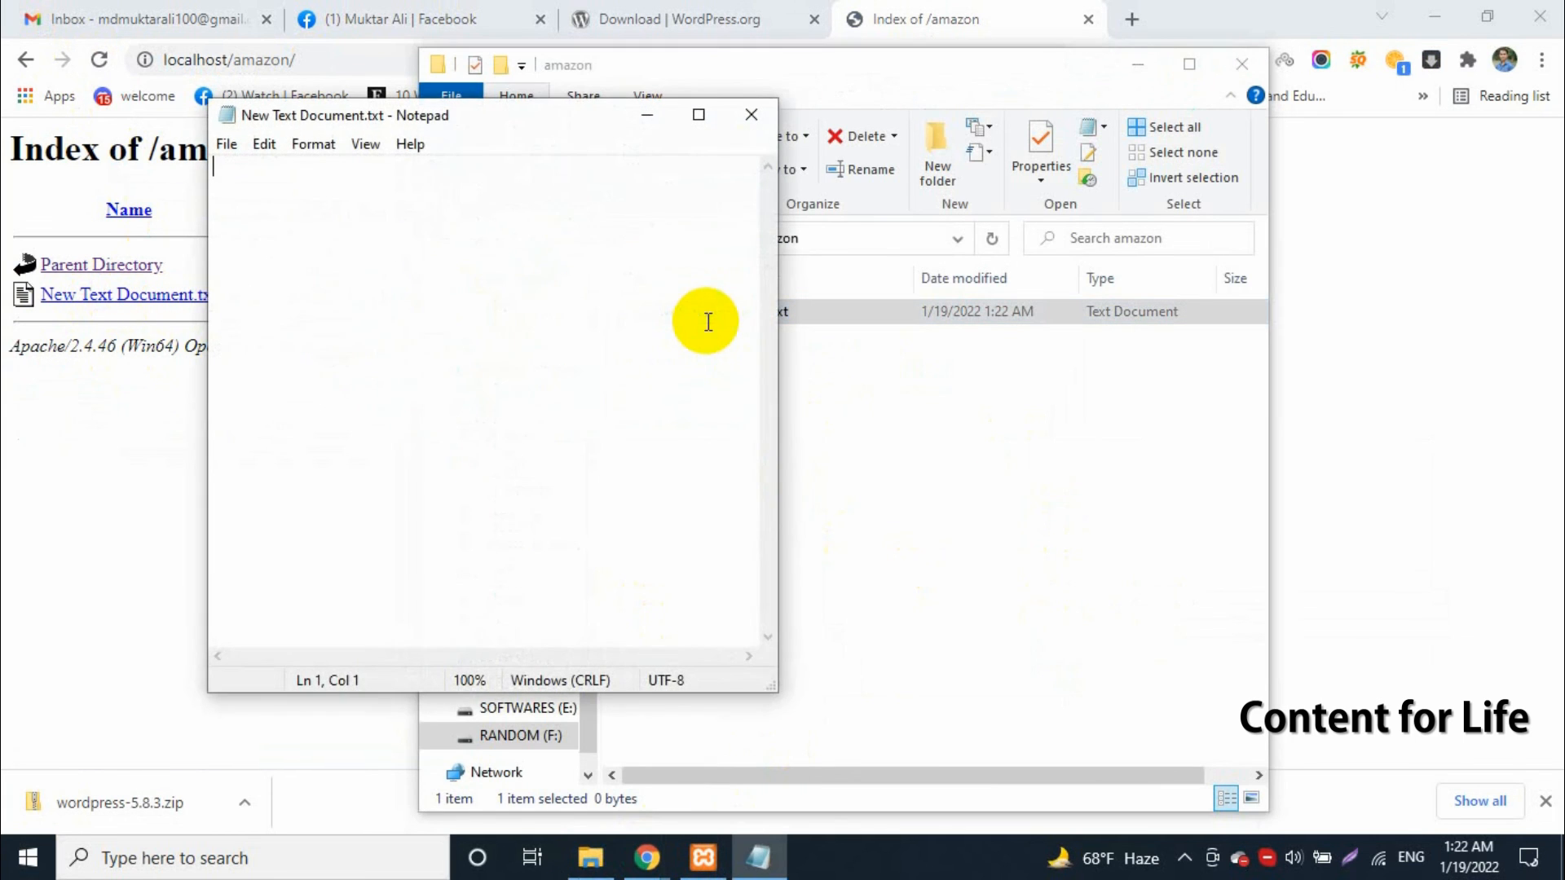
pyautogui.write('Hello')
pyautogui.hotkey('ctrl', 's')
# Reload the localhost/amazon index in the browser, open New Text Document.txt and compare its text and address
pyautogui.click(115, 458)
pyautogui.click(99, 59)
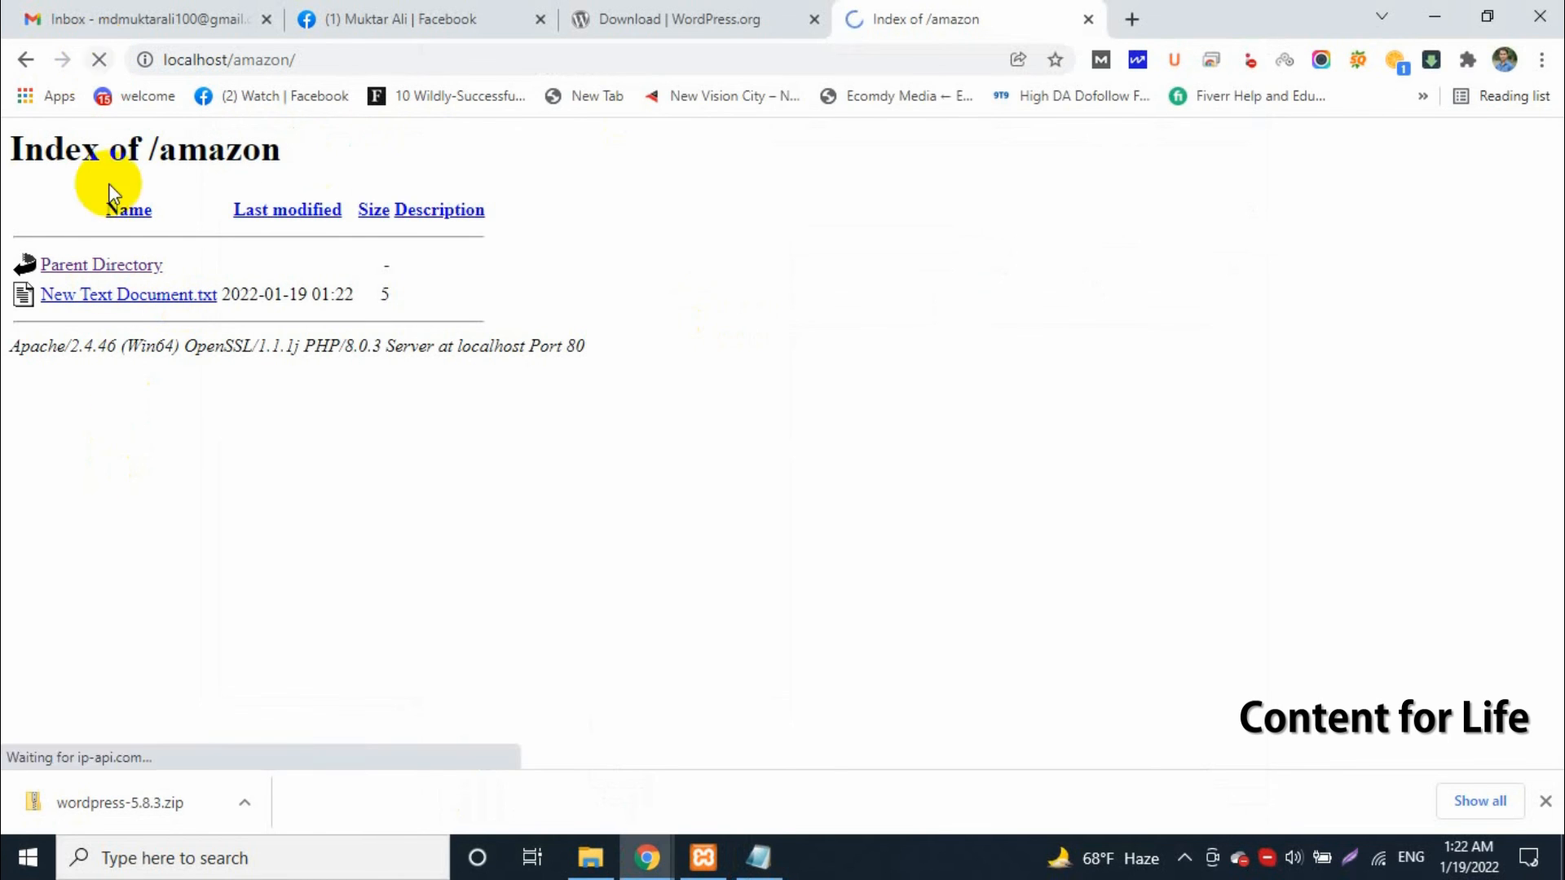
pyautogui.click(122, 295)
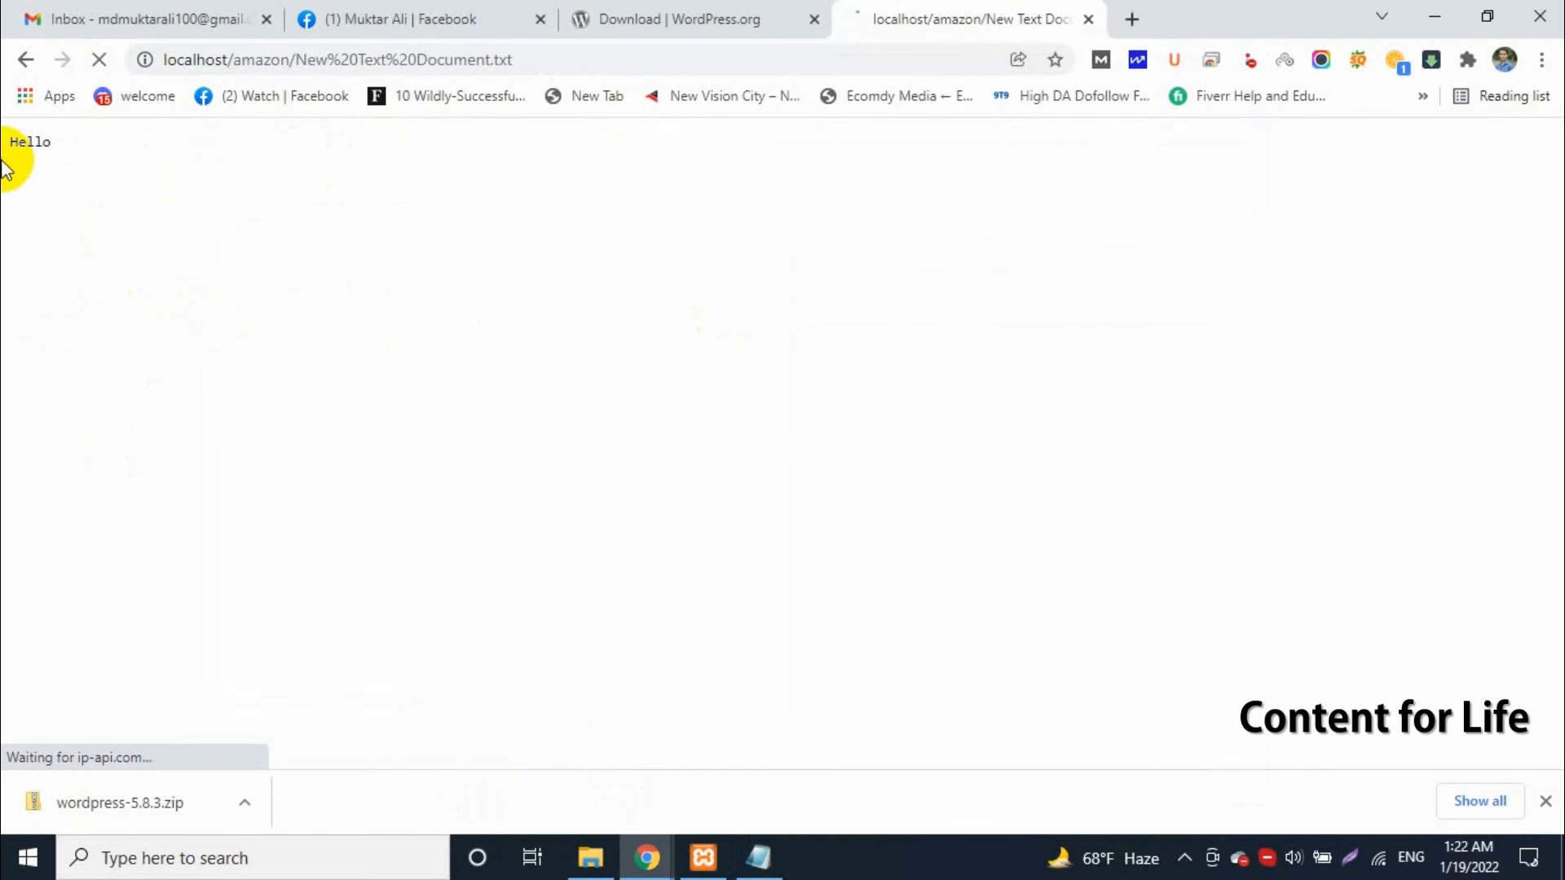
pyautogui.moveTo(2, 147); pyautogui.dragTo(306, 232)
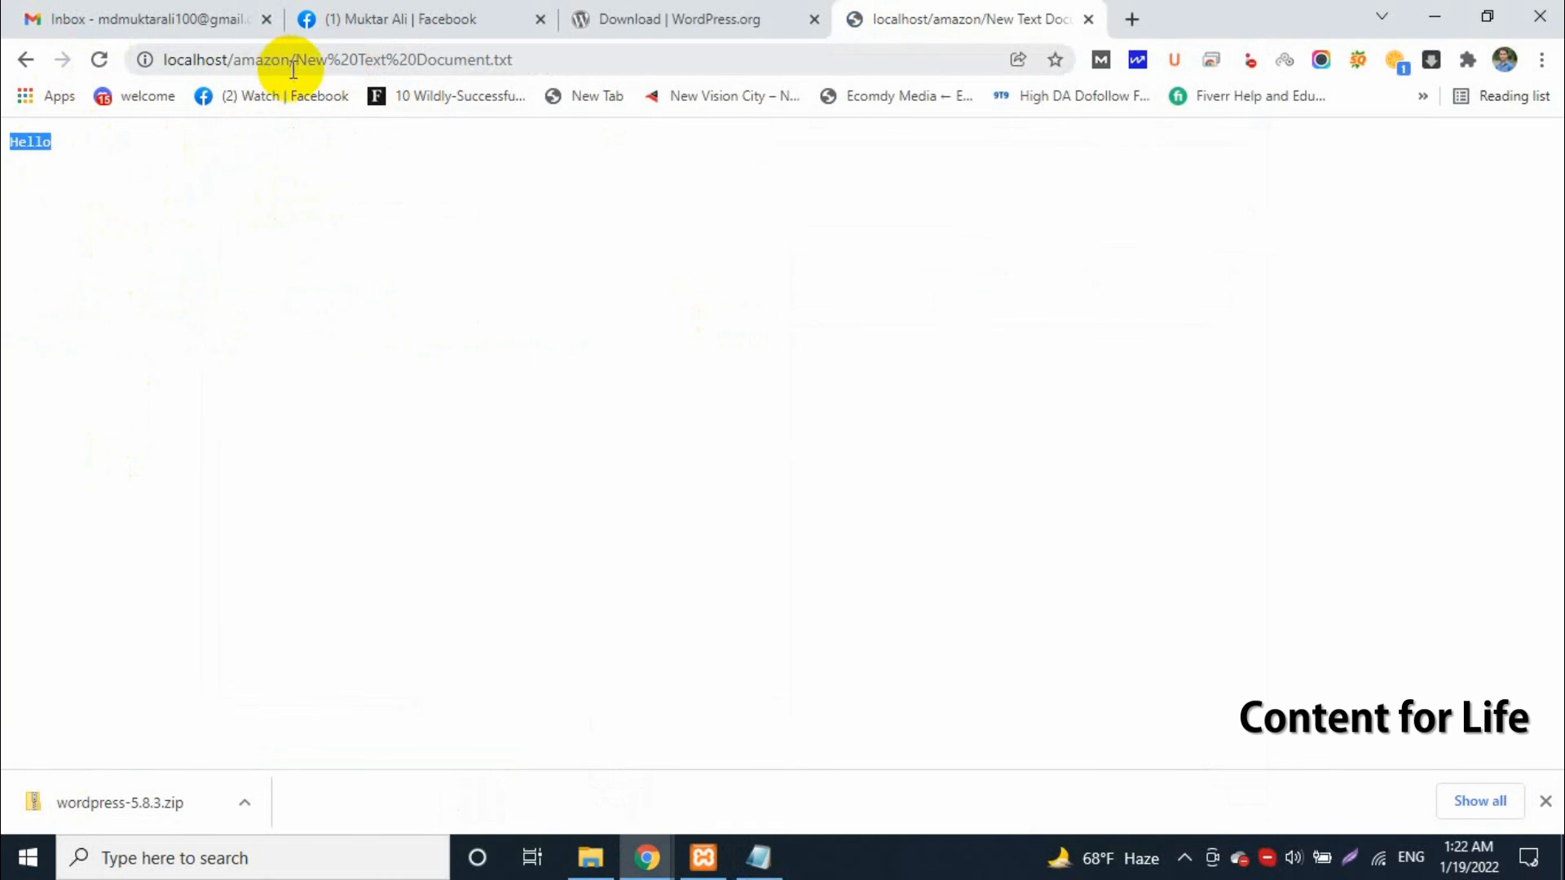
pyautogui.moveTo(293, 60); pyautogui.dragTo(594, 59)
pyautogui.click(633, 366)
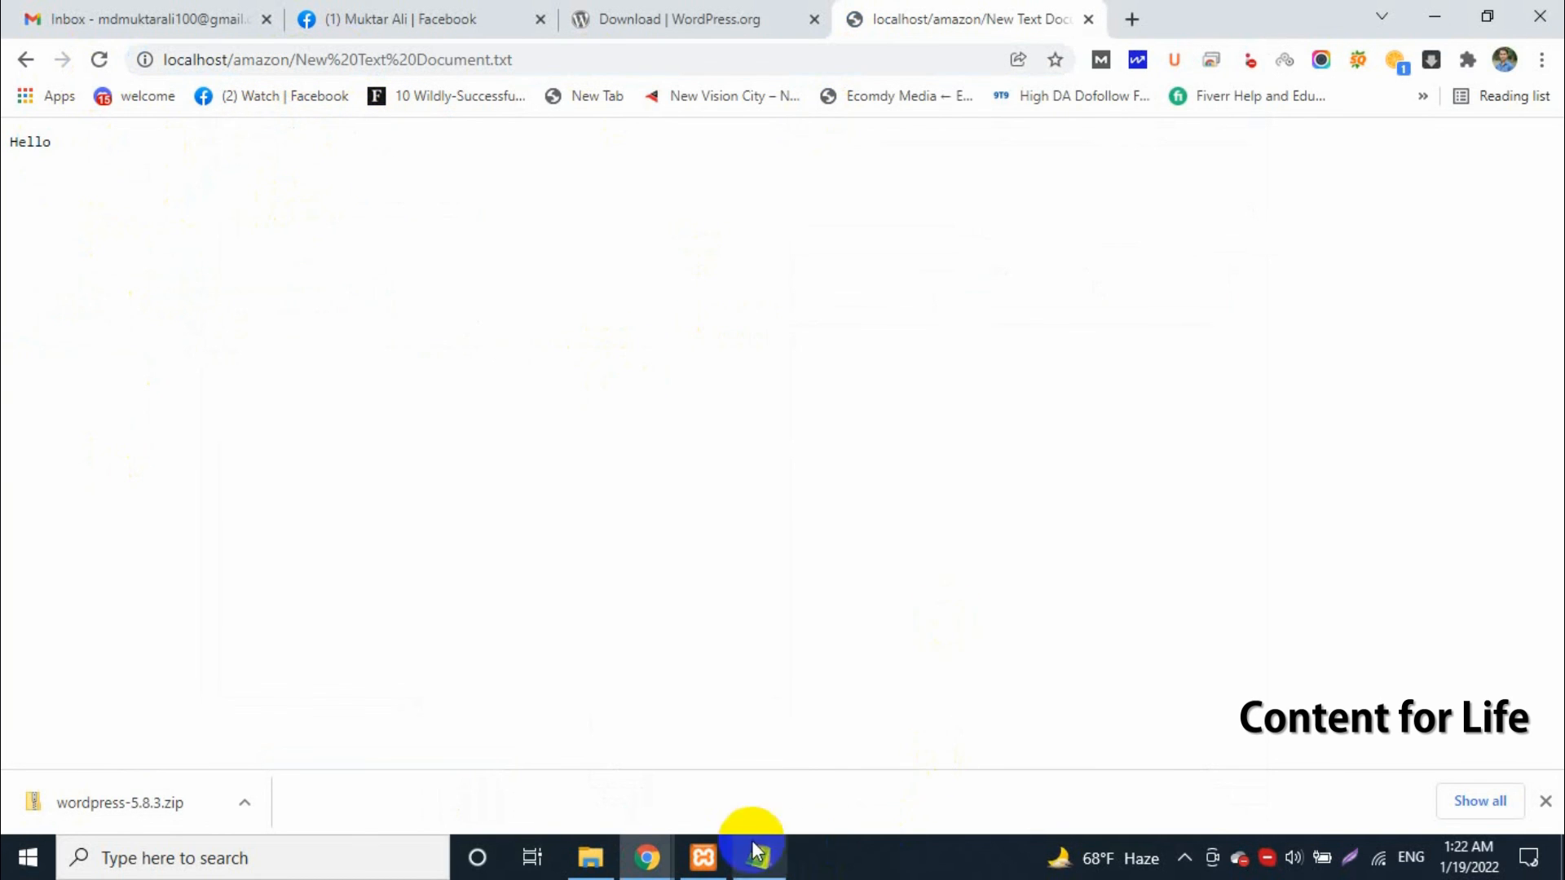
# Remove the document name from the address and load the localhost/amazon index page
pyautogui.moveTo(601, 59); pyautogui.dragTo(294, 70)
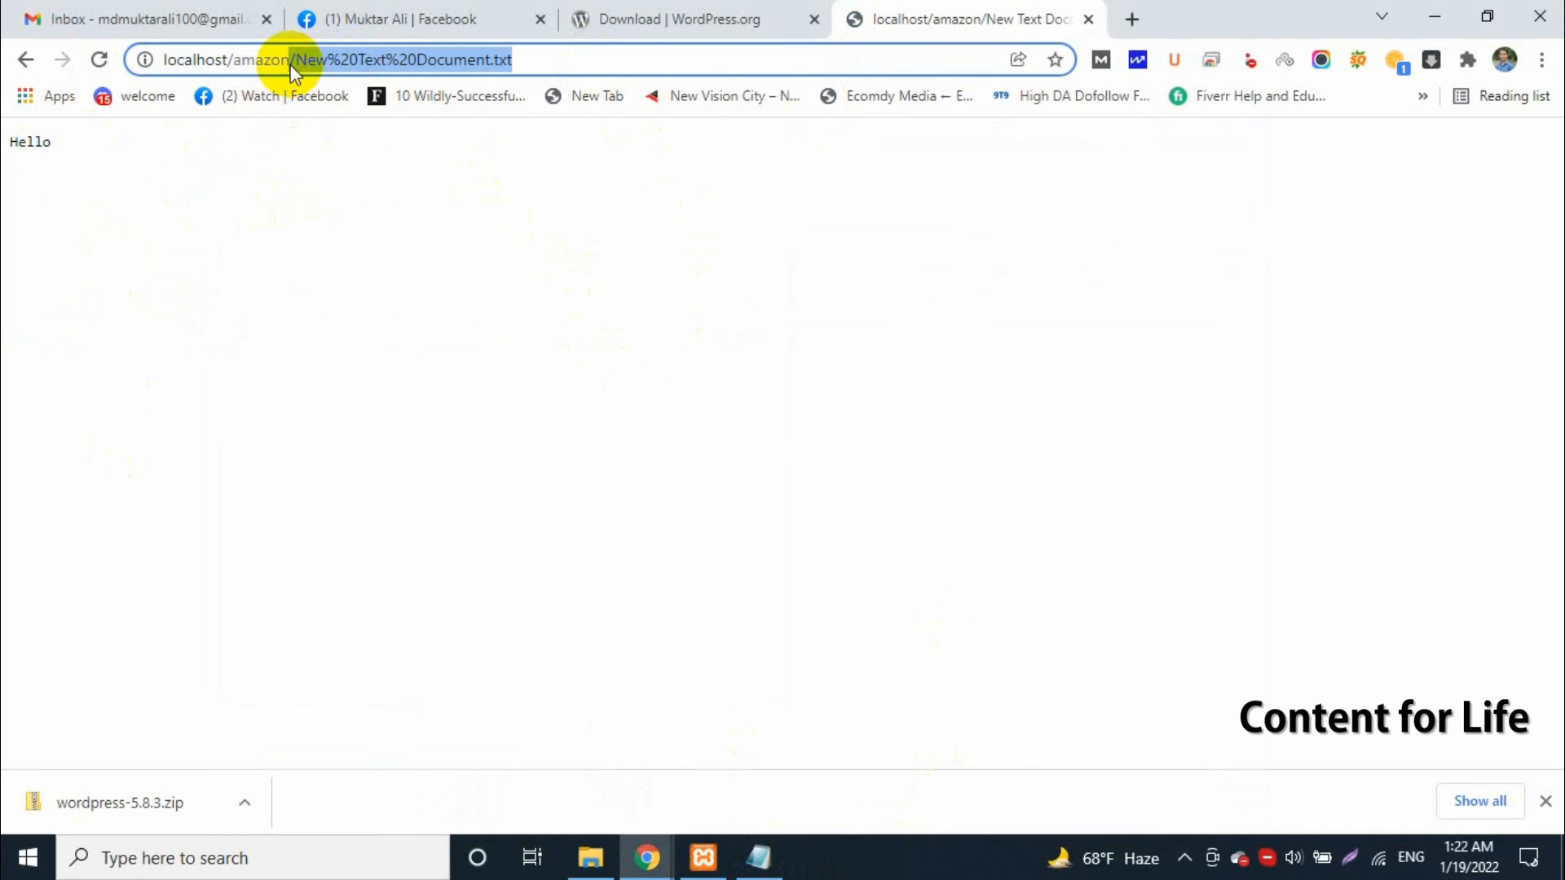
pyautogui.press('BackSpace')
pyautogui.press('Return')
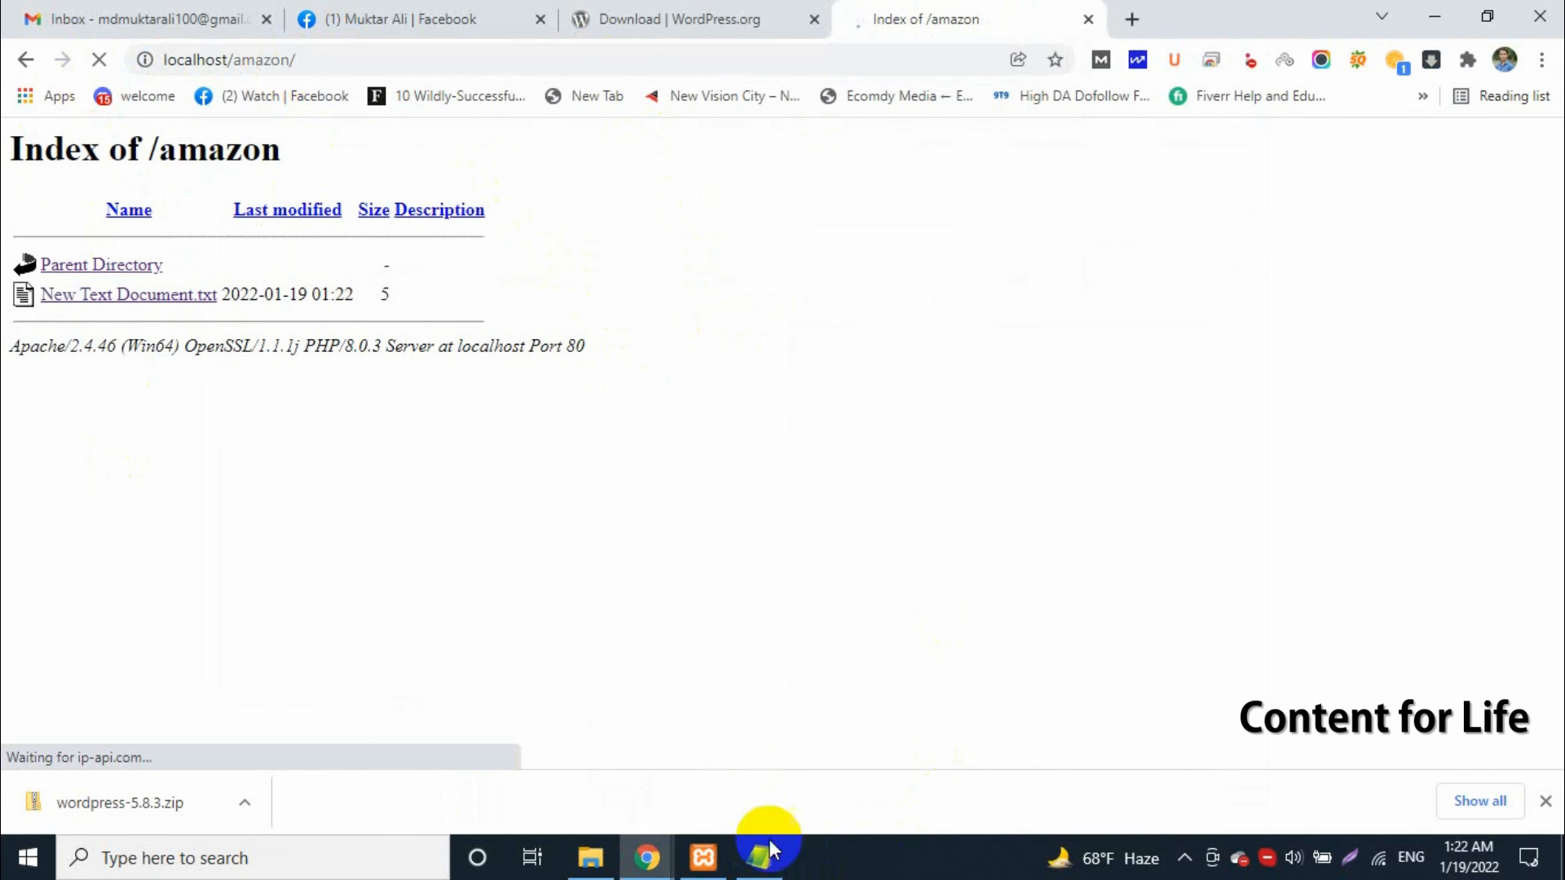
# Bring up the XAMPP Control Panel, check the running modules beside the page, and reload localhost/amazon in the browser
pyautogui.click(1191, 848)
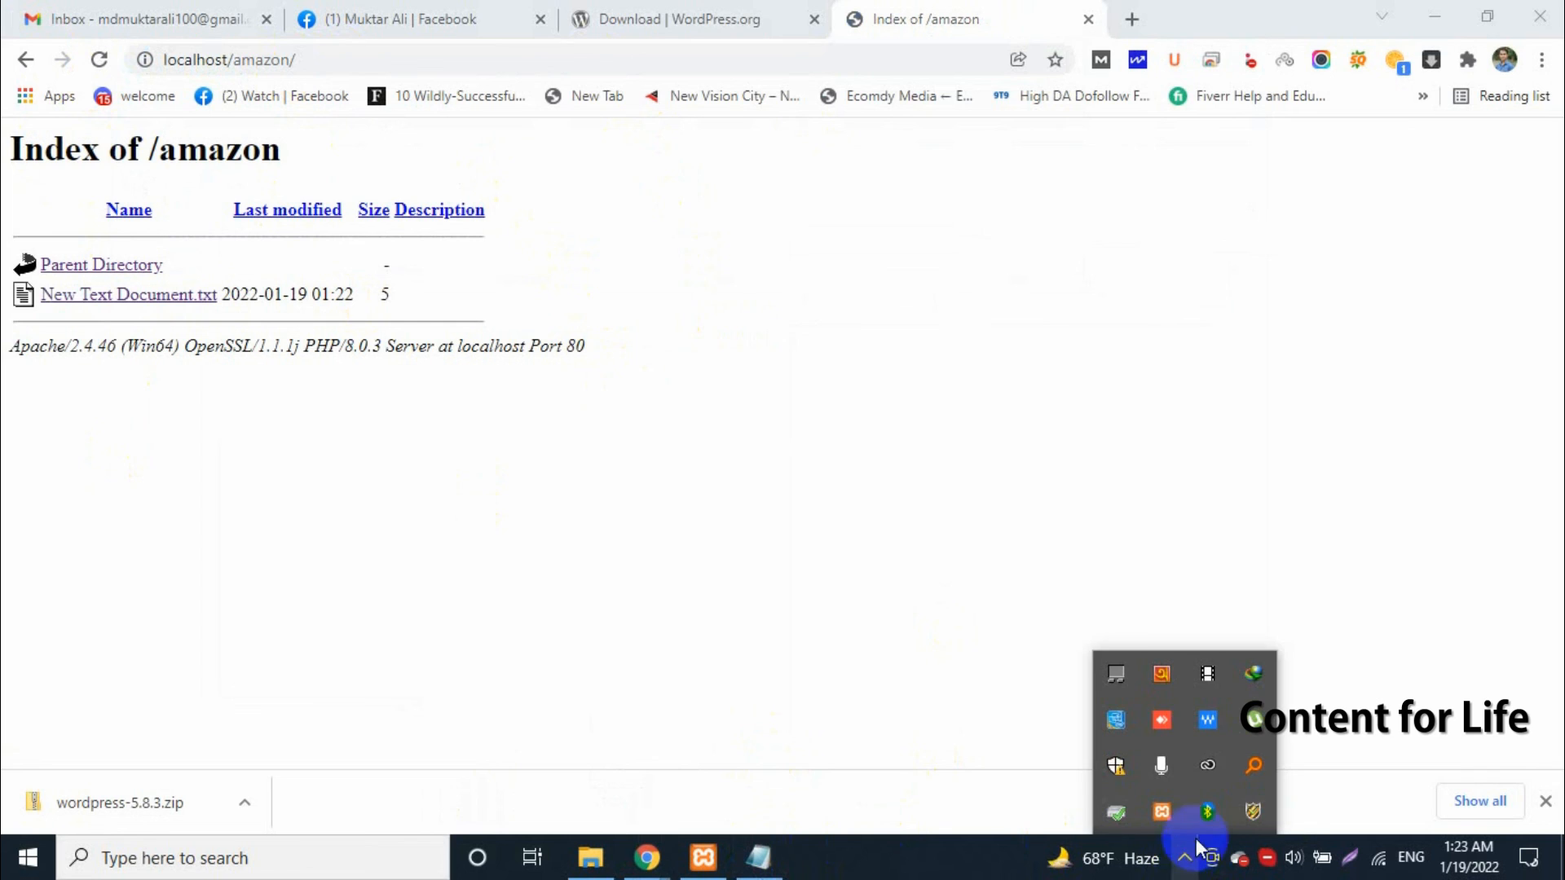
pyautogui.click(703, 858)
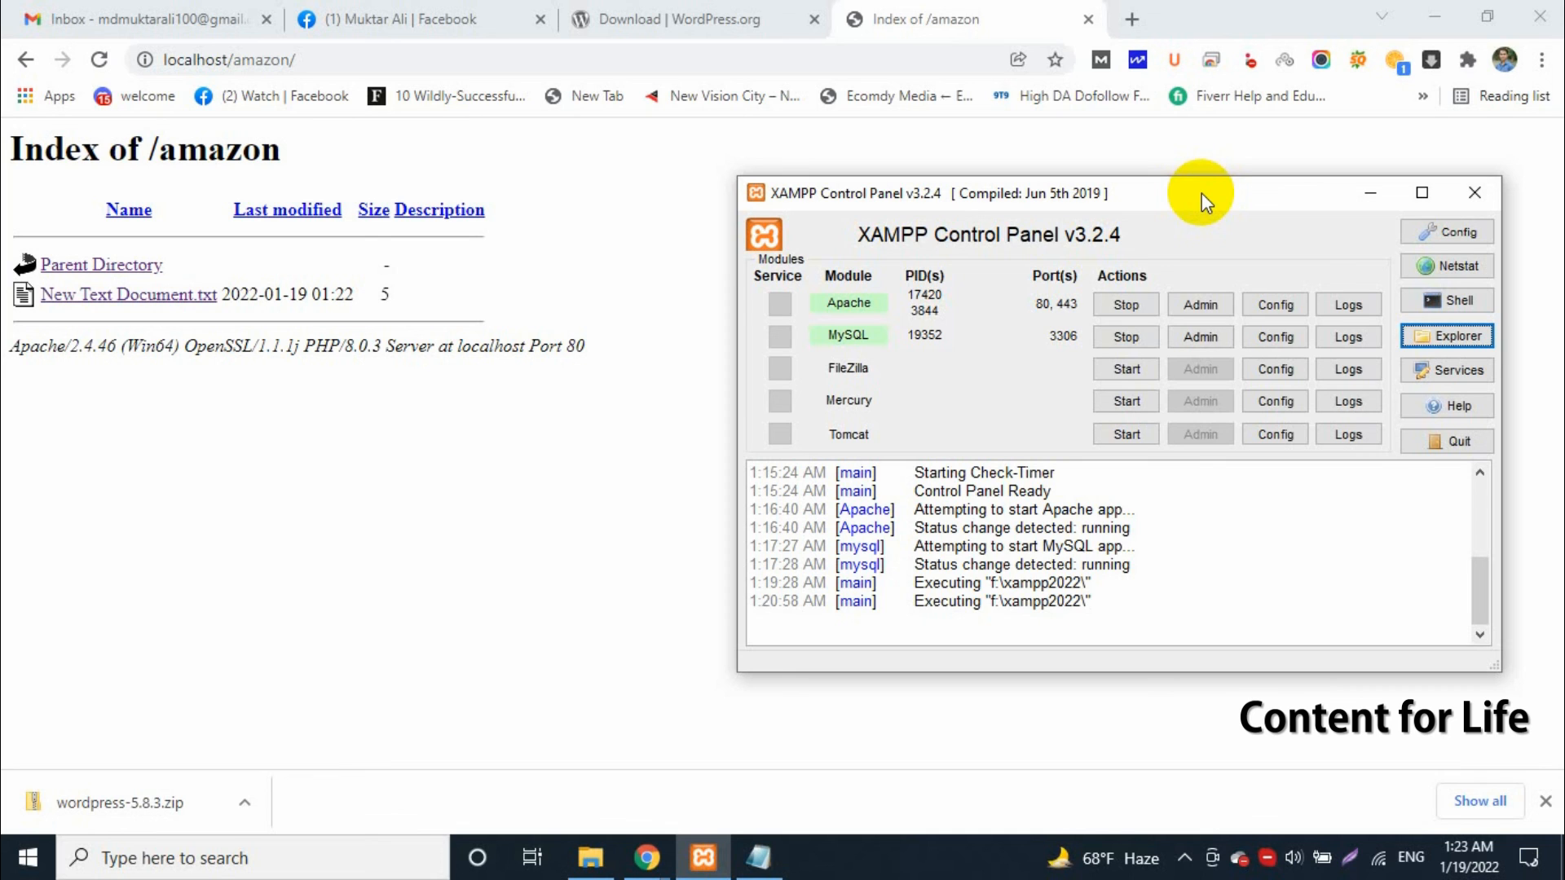
pyautogui.moveTo(1196, 191); pyautogui.dragTo(1052, 195)
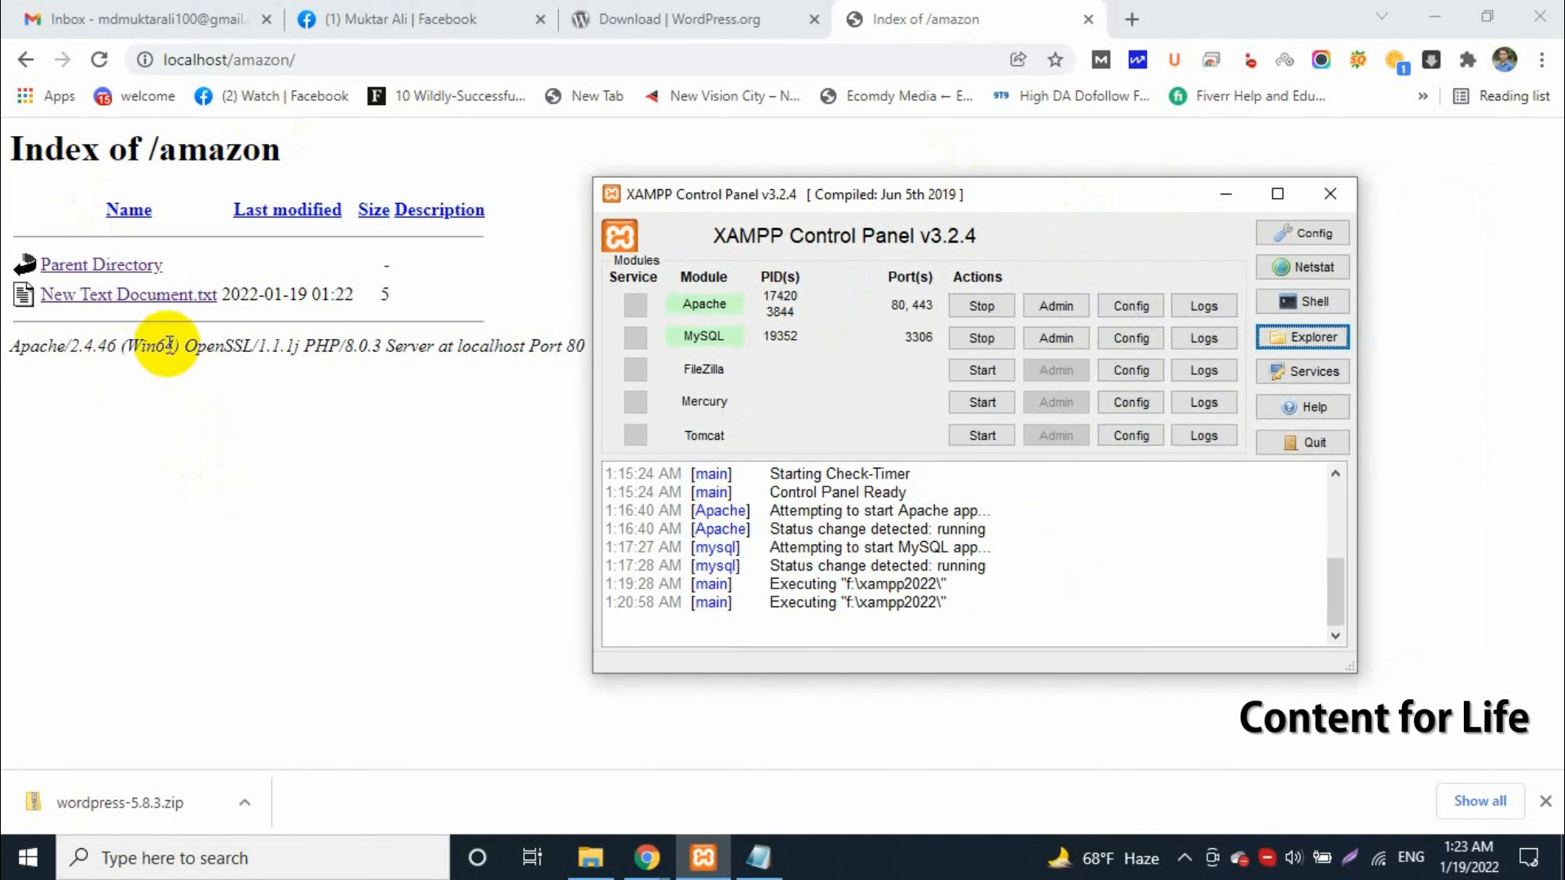
pyautogui.click(100, 59)
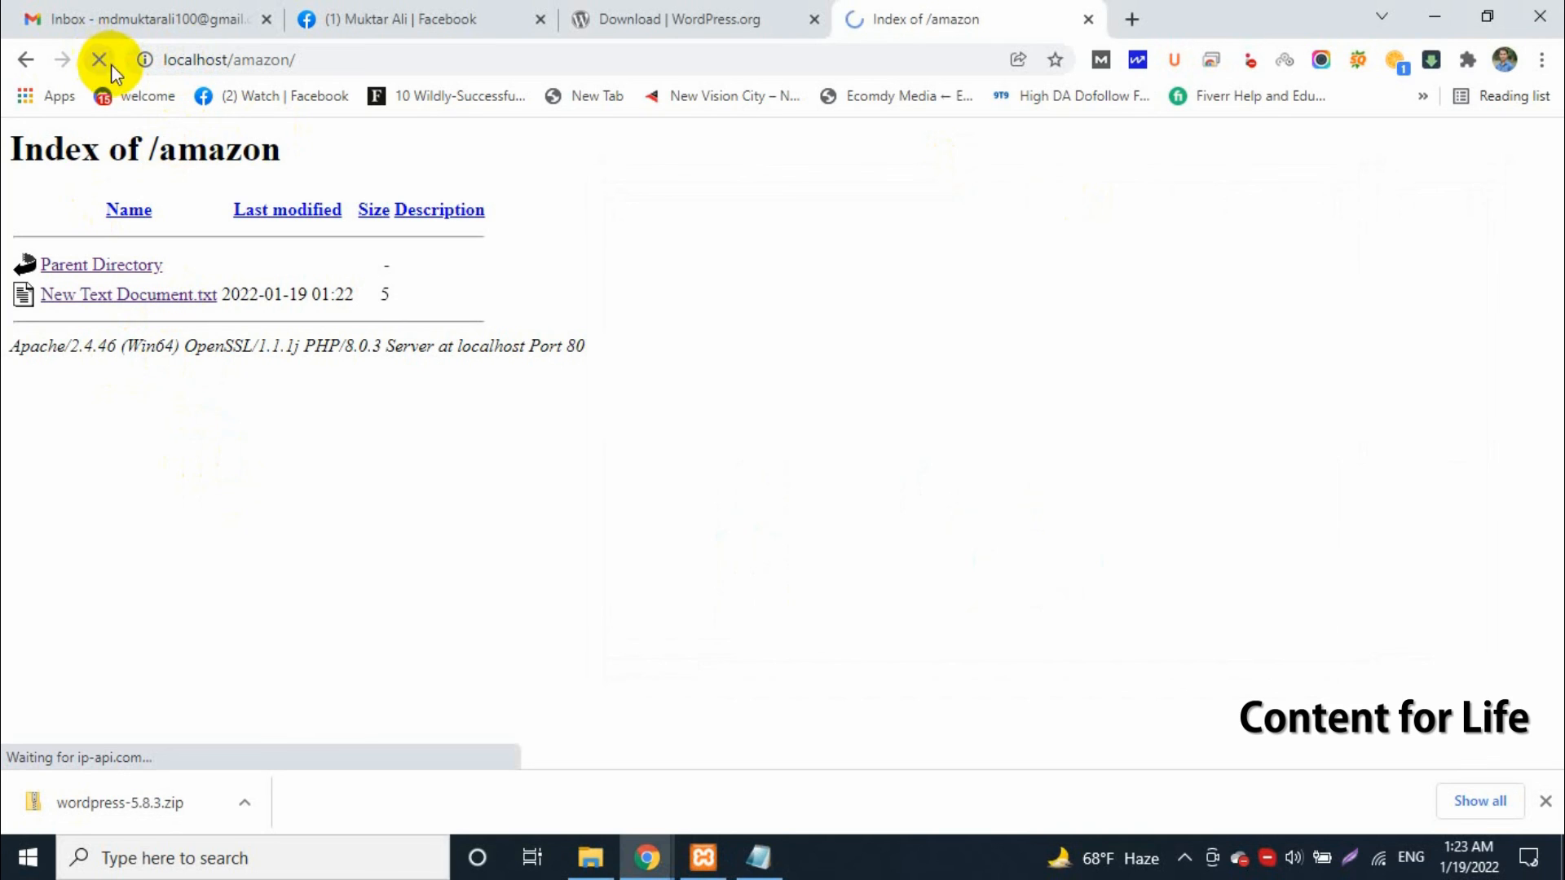
pyautogui.click(363, 64)
pyautogui.press('Return')
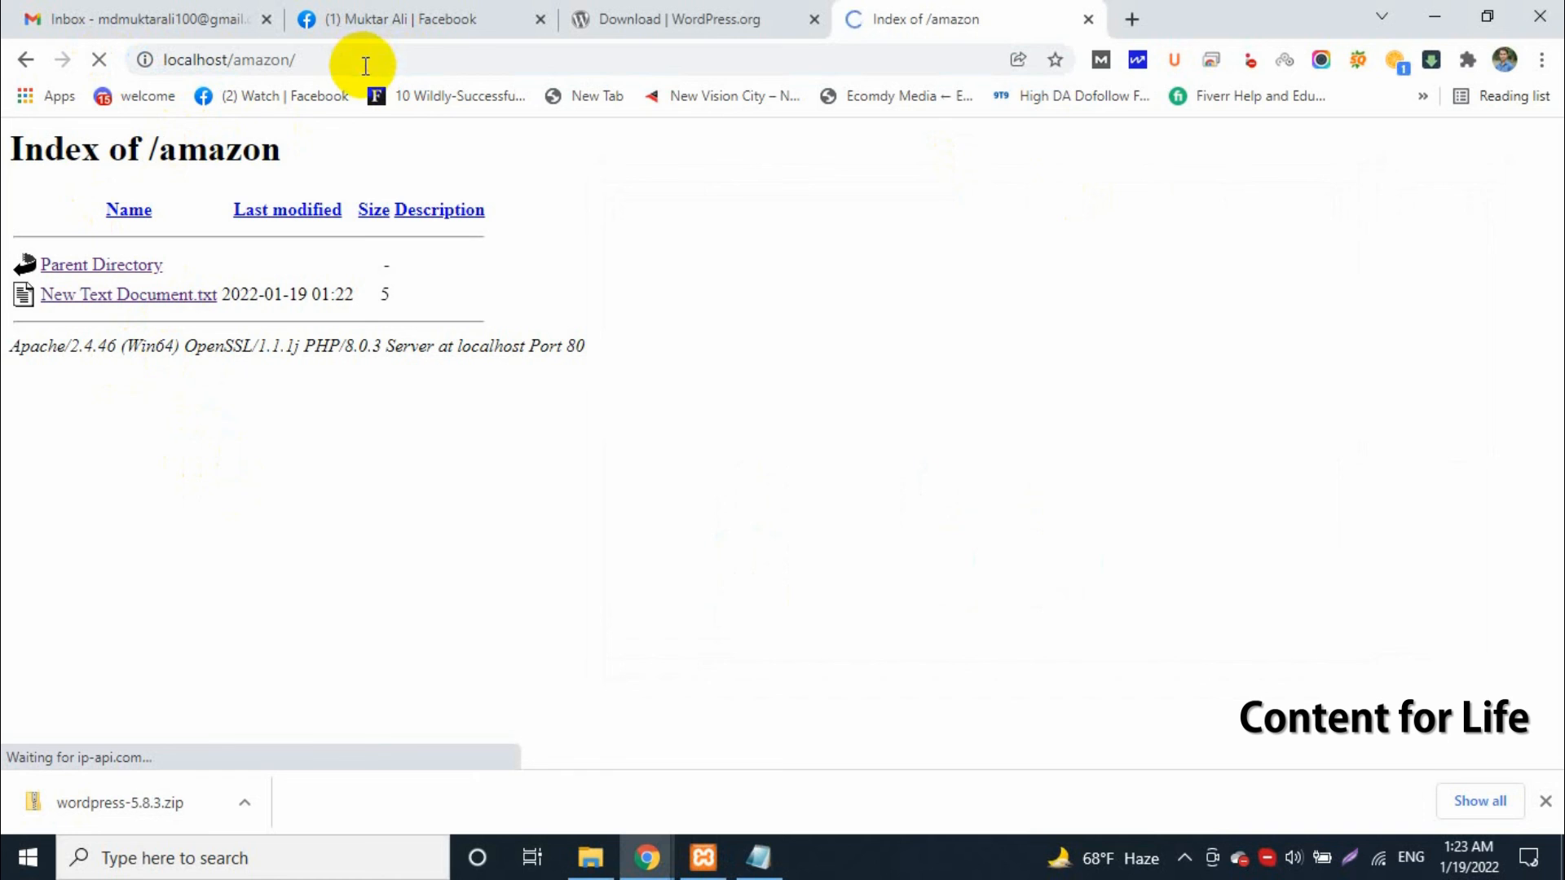
# Close the Notepad document and delete New Text Document.txt from the amazon folder in File Explorer
pyautogui.click(760, 864)
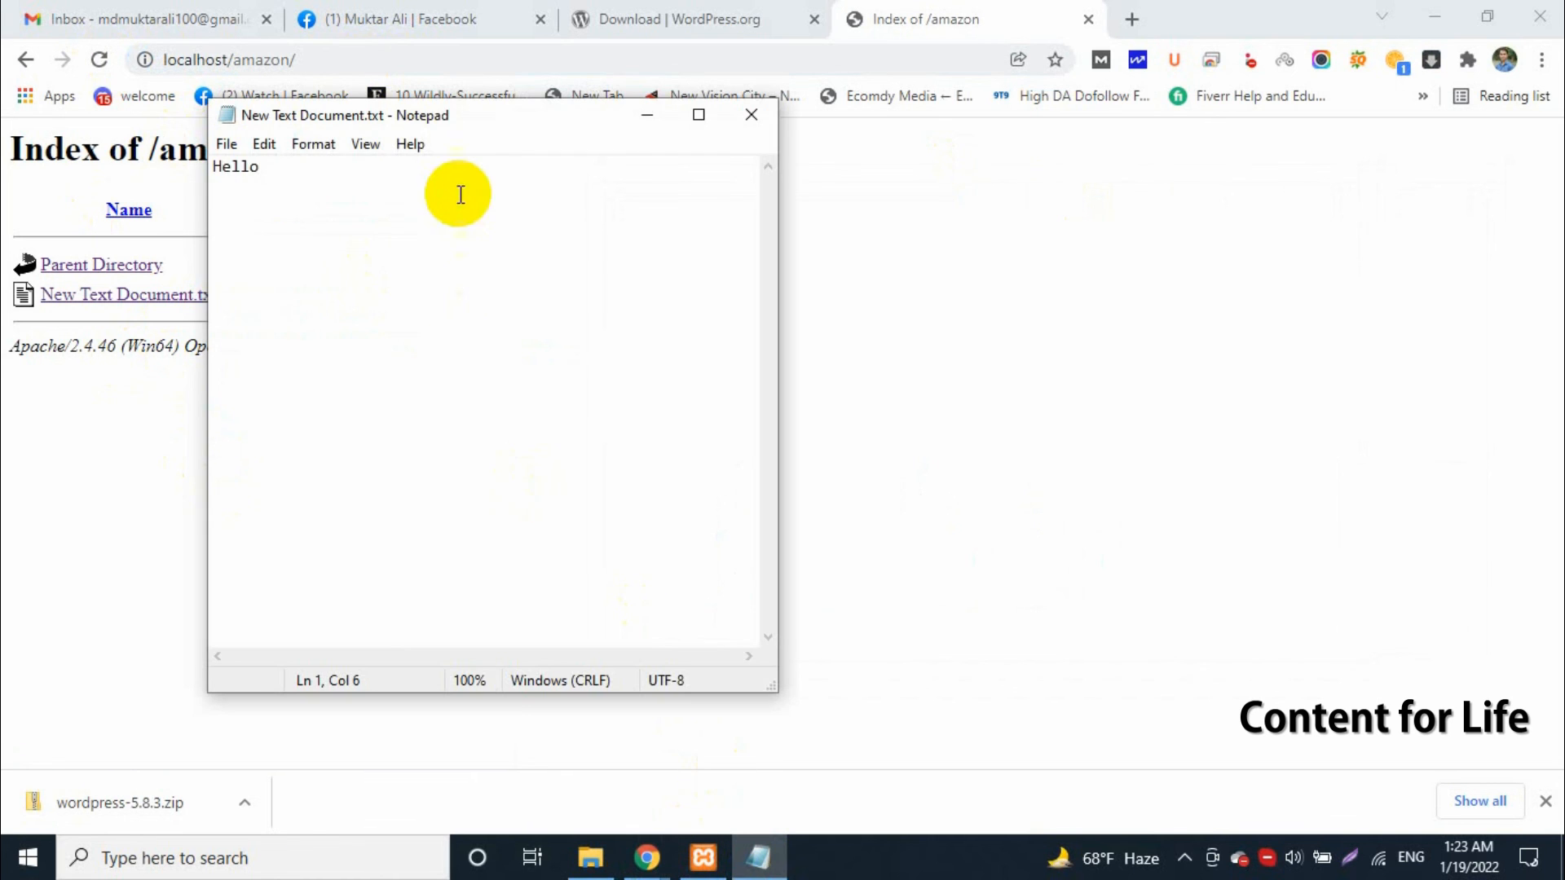
pyautogui.click(741, 114)
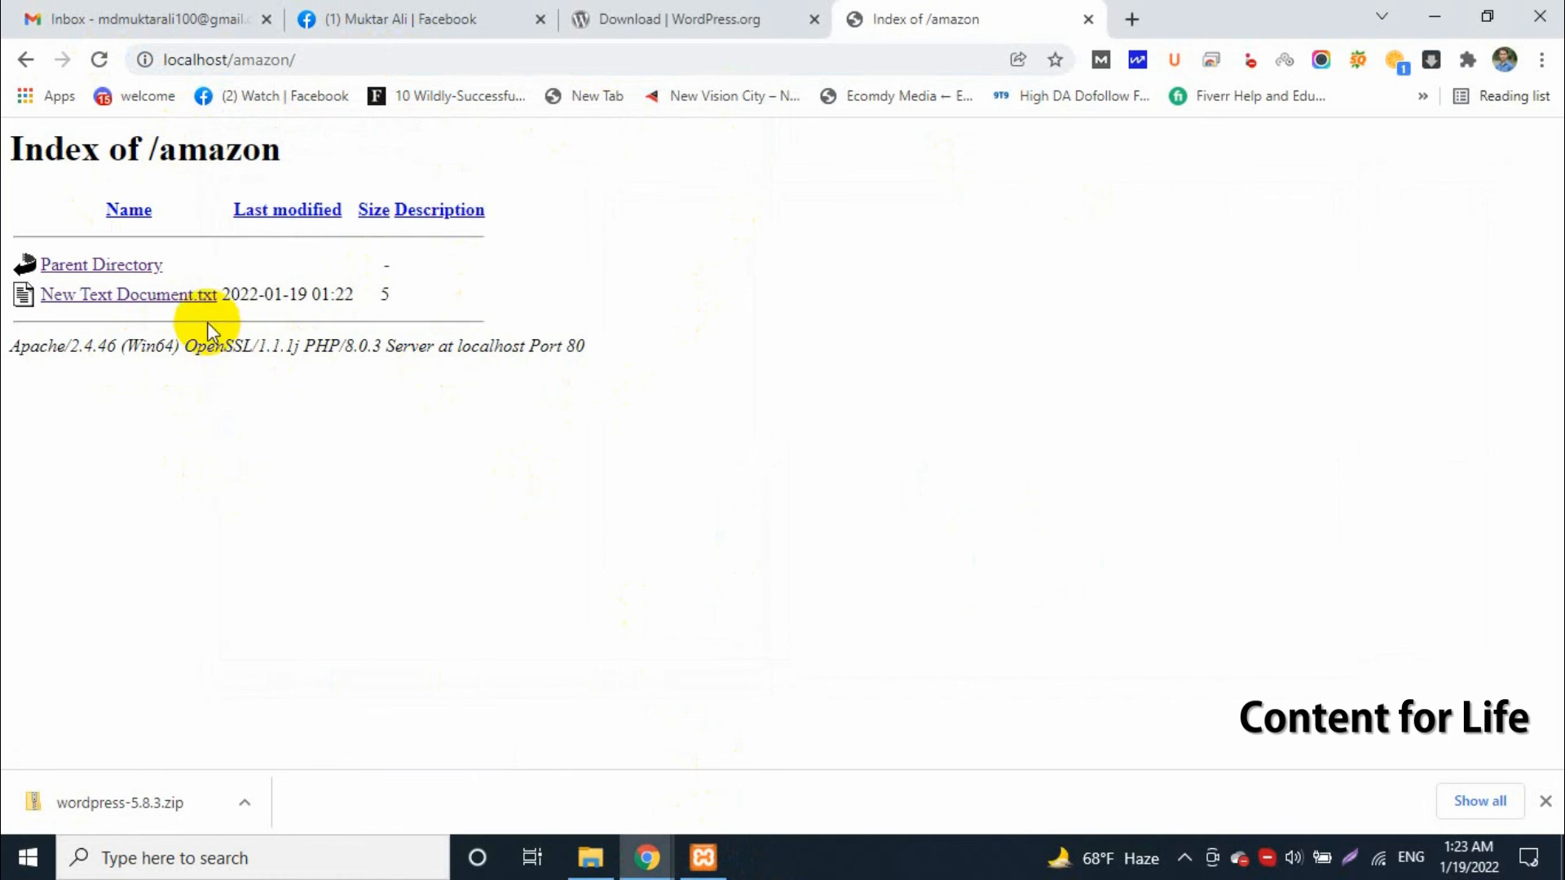
pyautogui.click(591, 855)
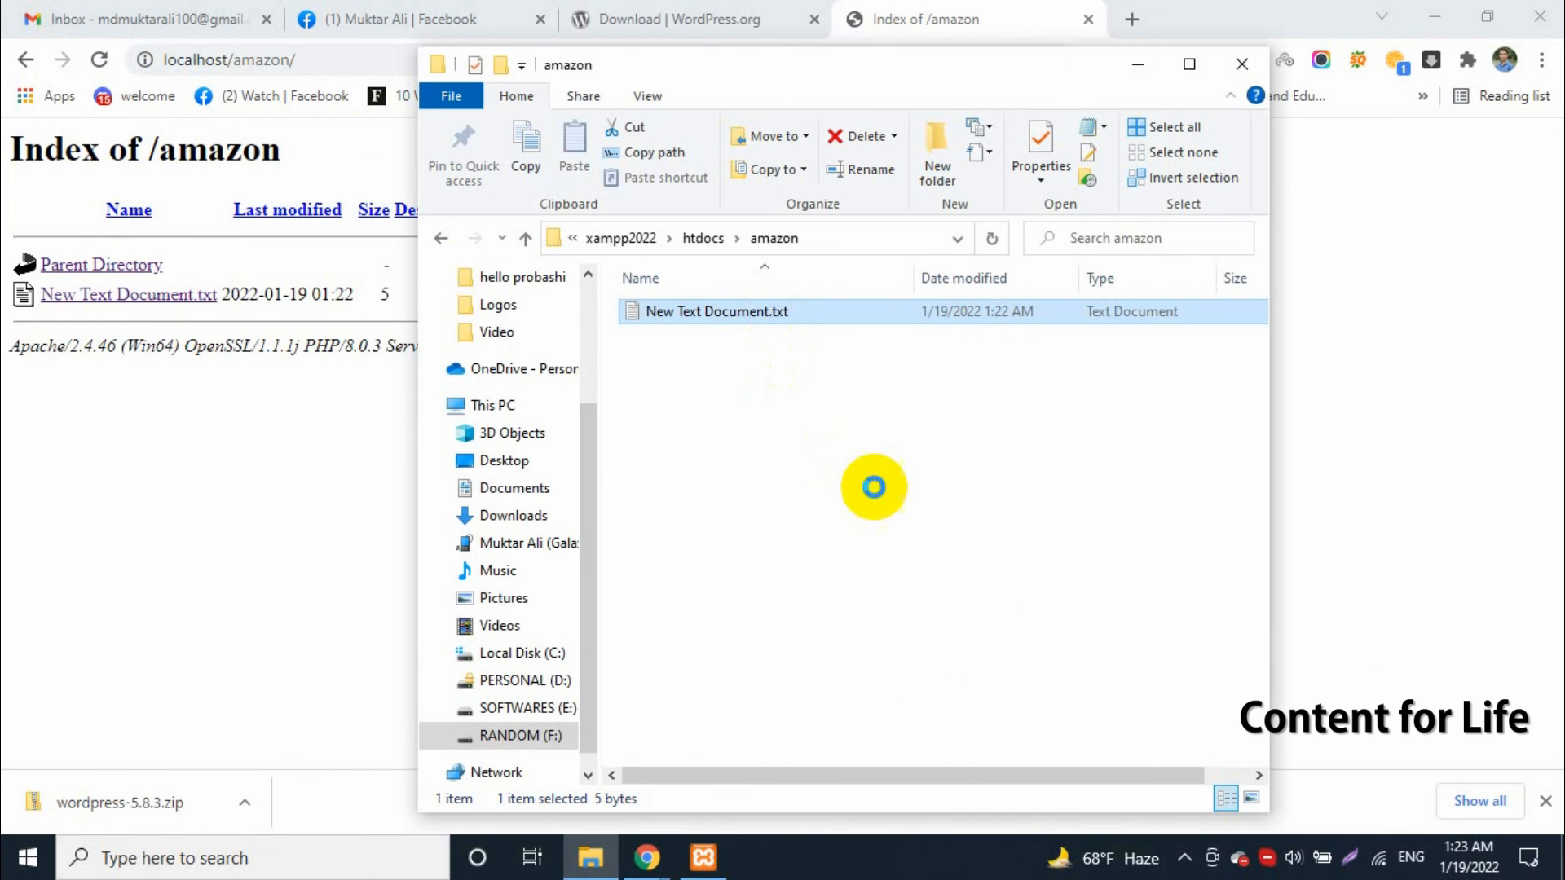
pyautogui.press('Delete')
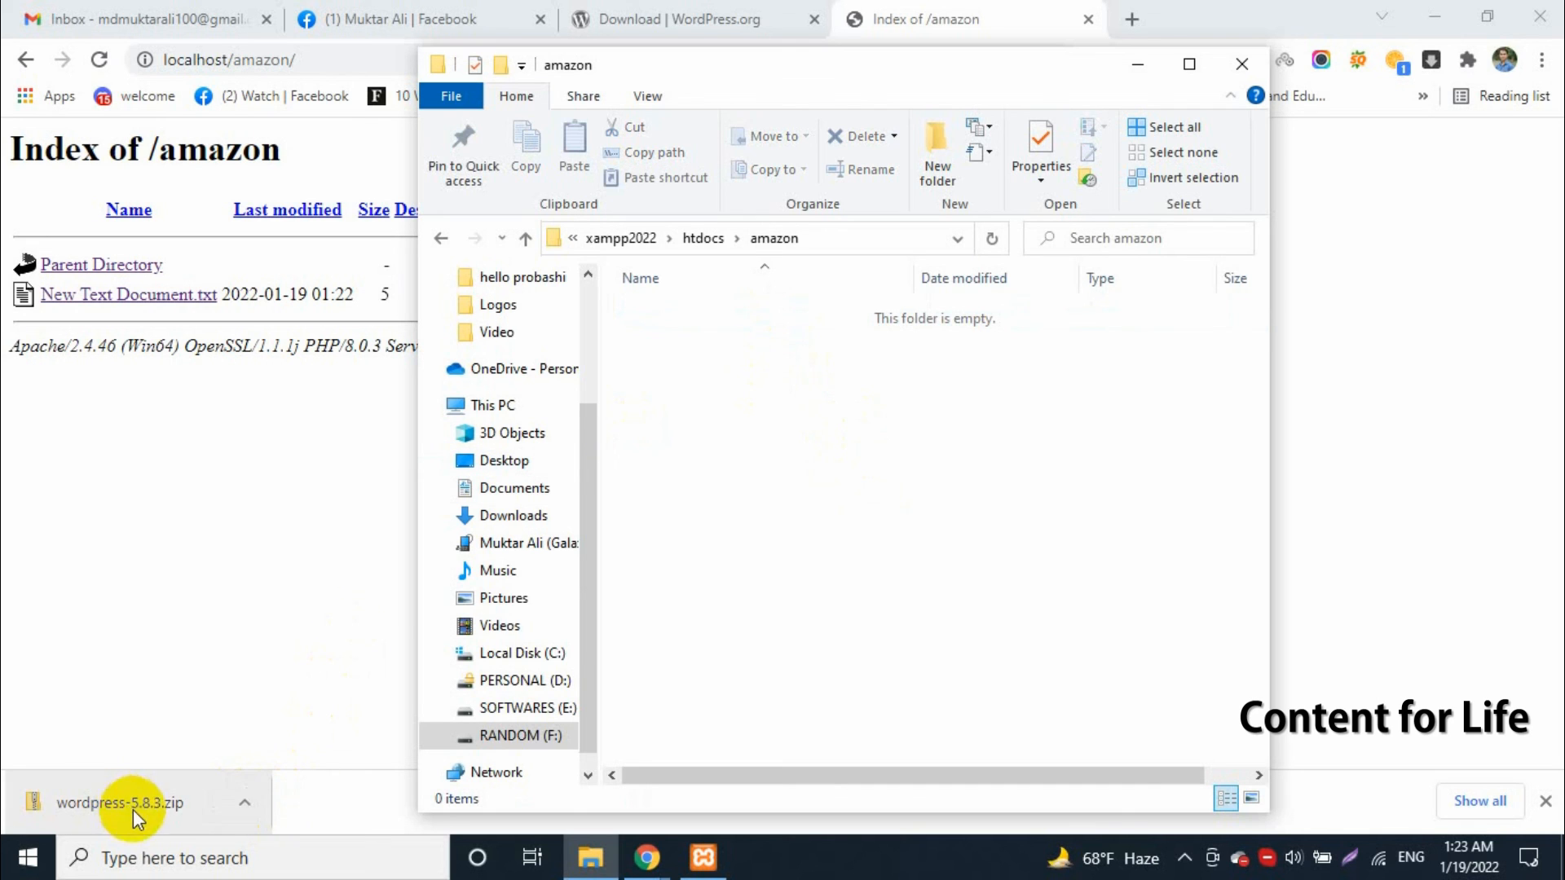
# Open the options for the downloaded wordpress-5.8.3.zip file in the browser
pyautogui.click(248, 812)
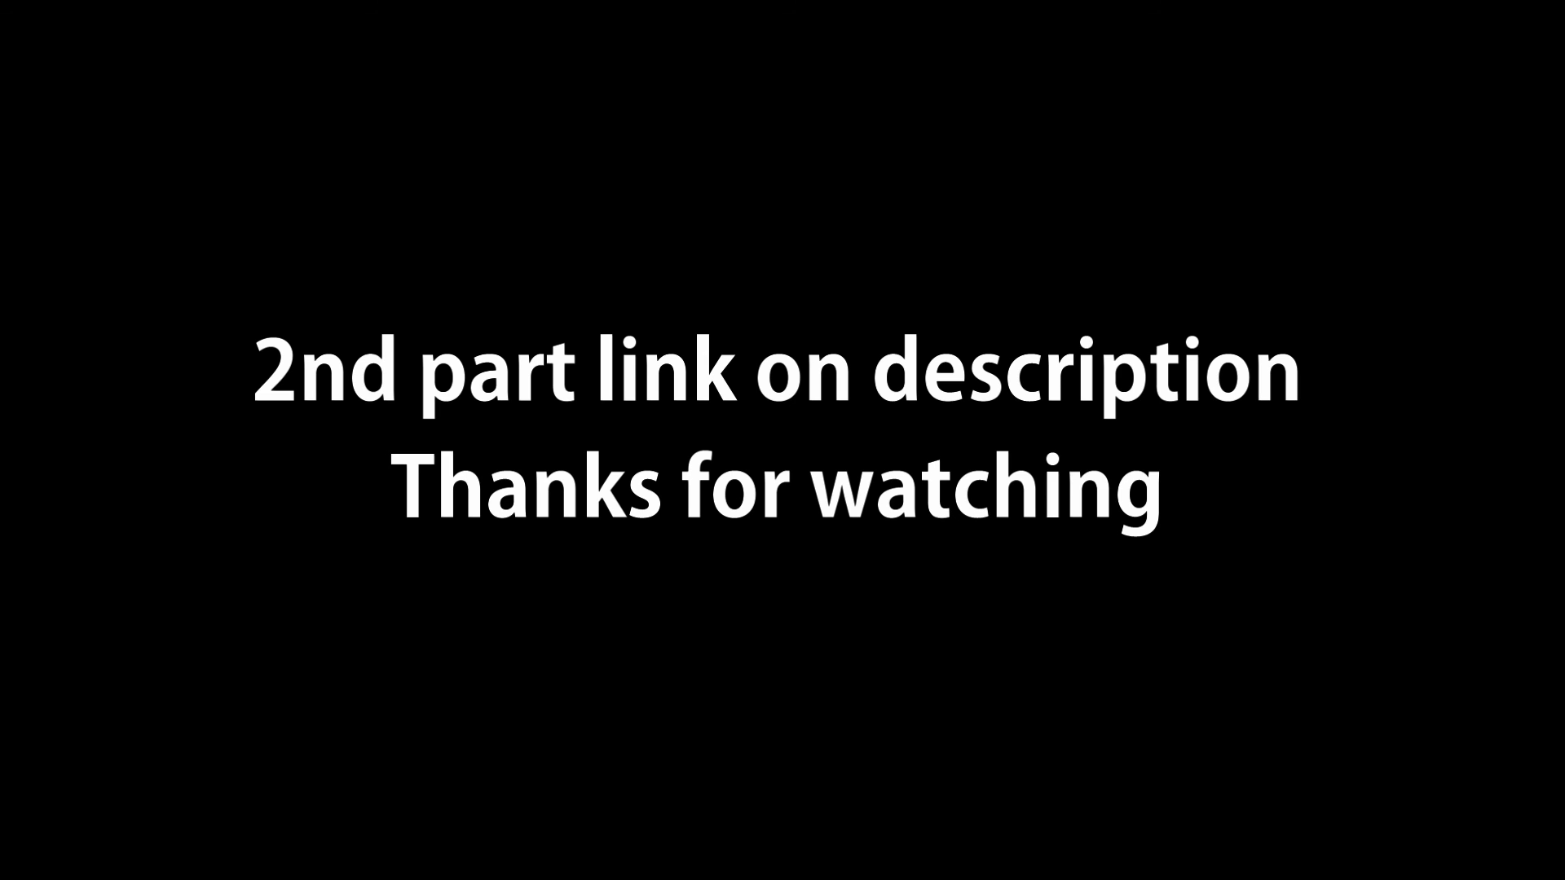